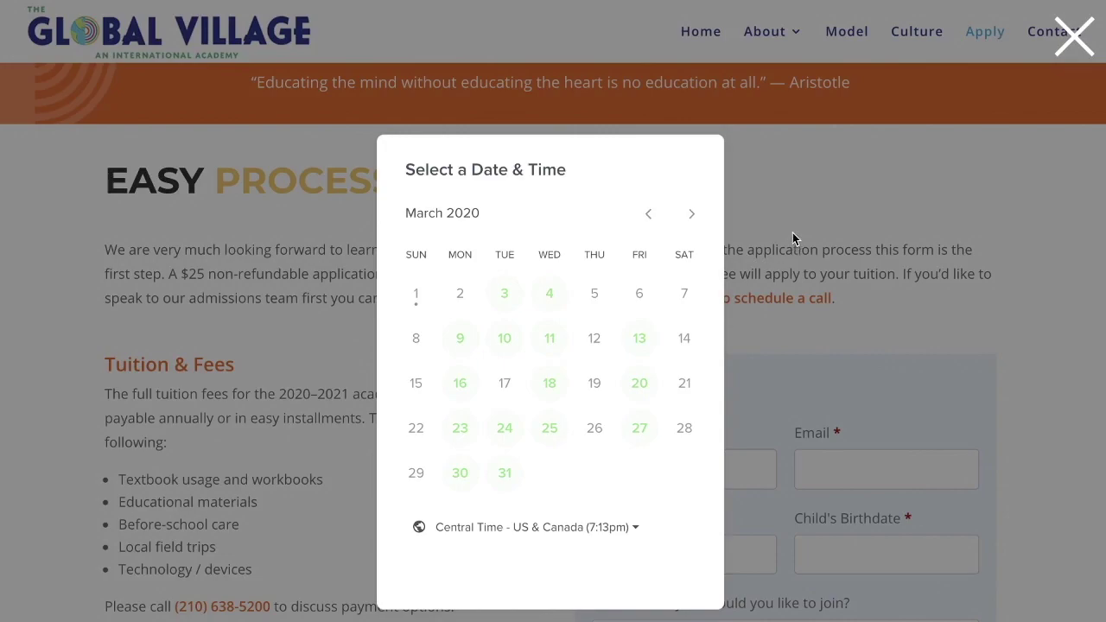
- Close the campus-tour scheduling calendar popup on the Apply page
{"action": "left_click", "coordinate": [1074, 36]}
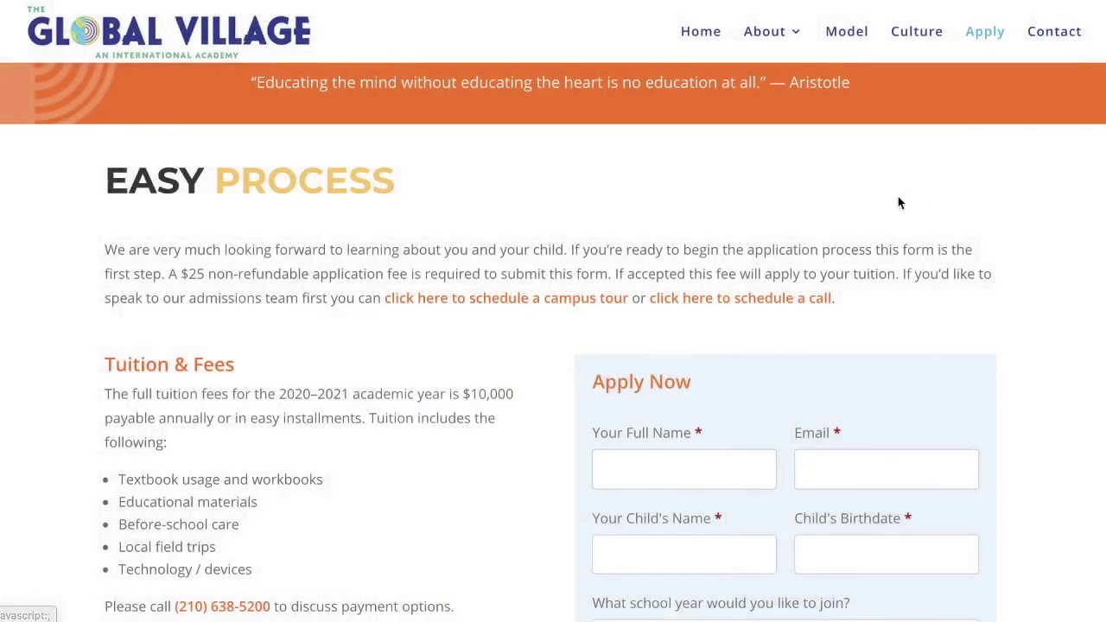
- Reopen the scheduling popup with the 'click here to schedule a campus tour' link
{"action": "left_click", "coordinate": [506, 303]}
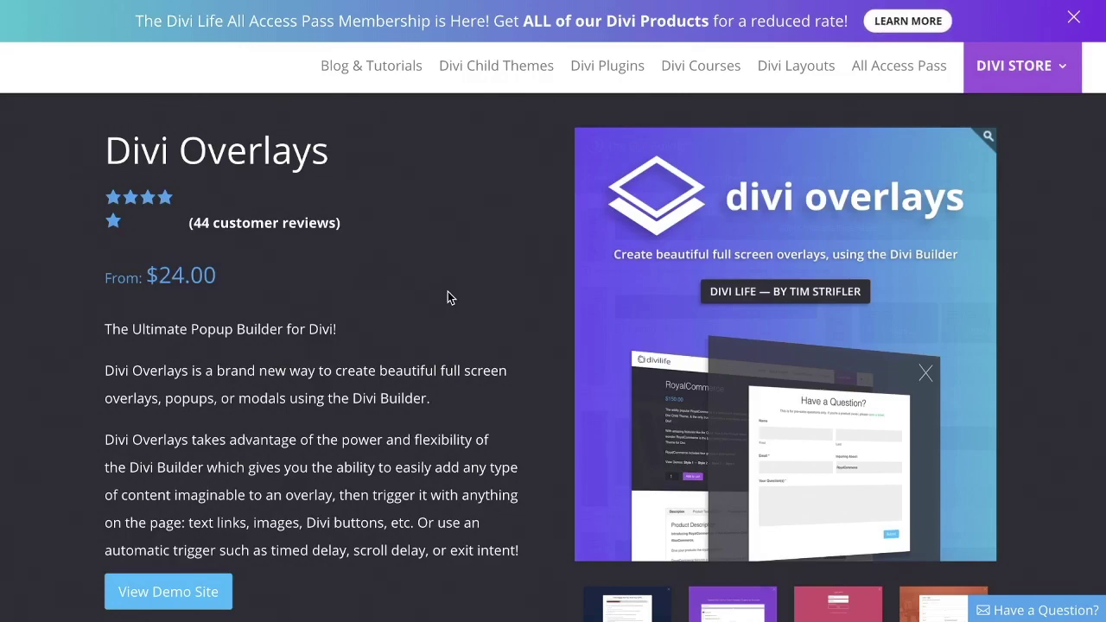
{"action": "scroll", "coordinate": [456, 329], "scroll_direction": "down", "scroll_amount": 1}
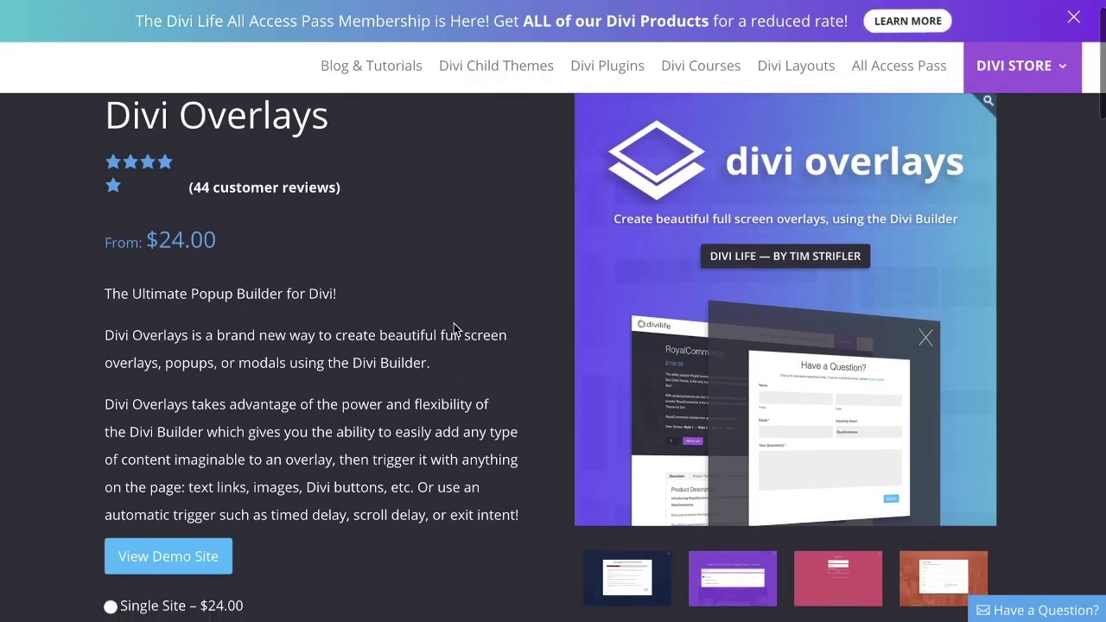
{"action": "scroll", "coordinate": [454, 323], "scroll_direction": "down", "scroll_amount": 3}
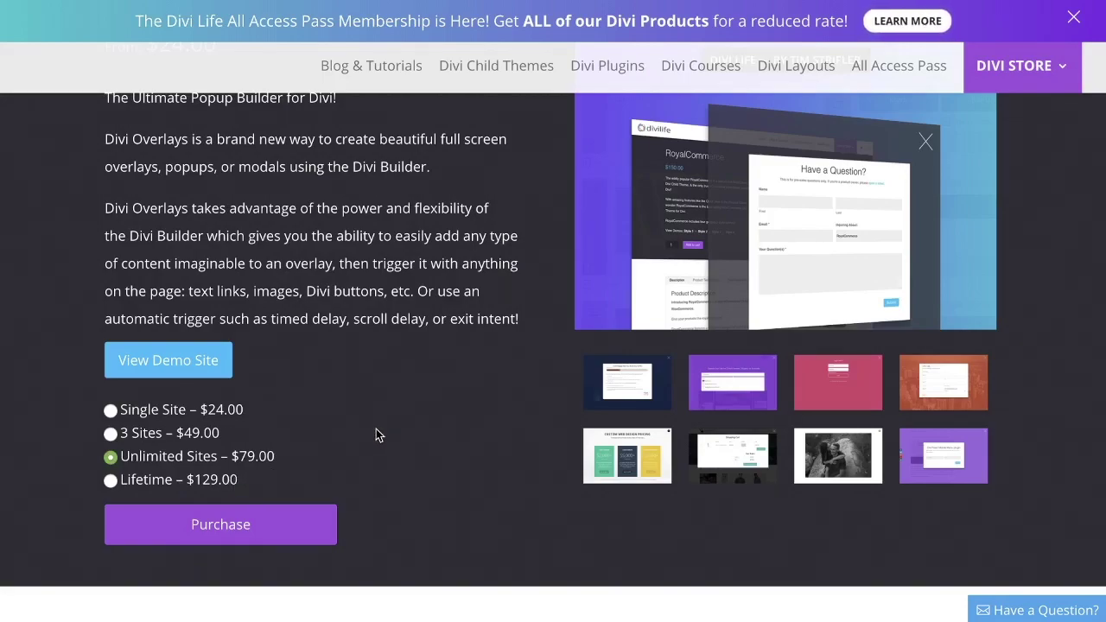
{"action": "scroll", "coordinate": [413, 464], "scroll_direction": "up", "scroll_amount": 2}
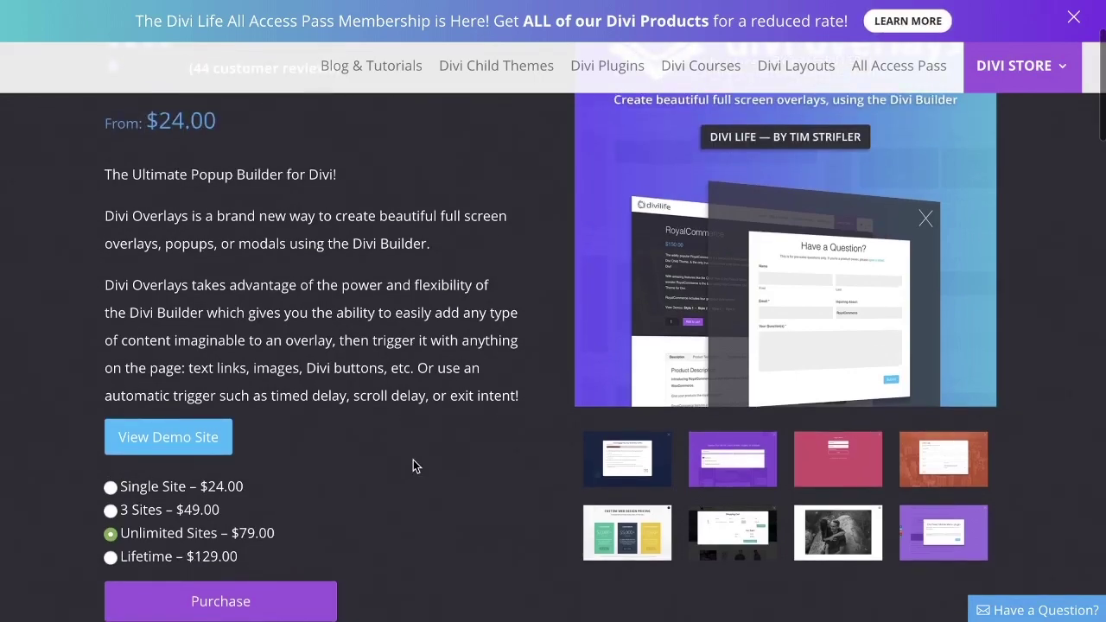
{"action": "scroll", "coordinate": [413, 464], "scroll_direction": "up", "scroll_amount": 1}
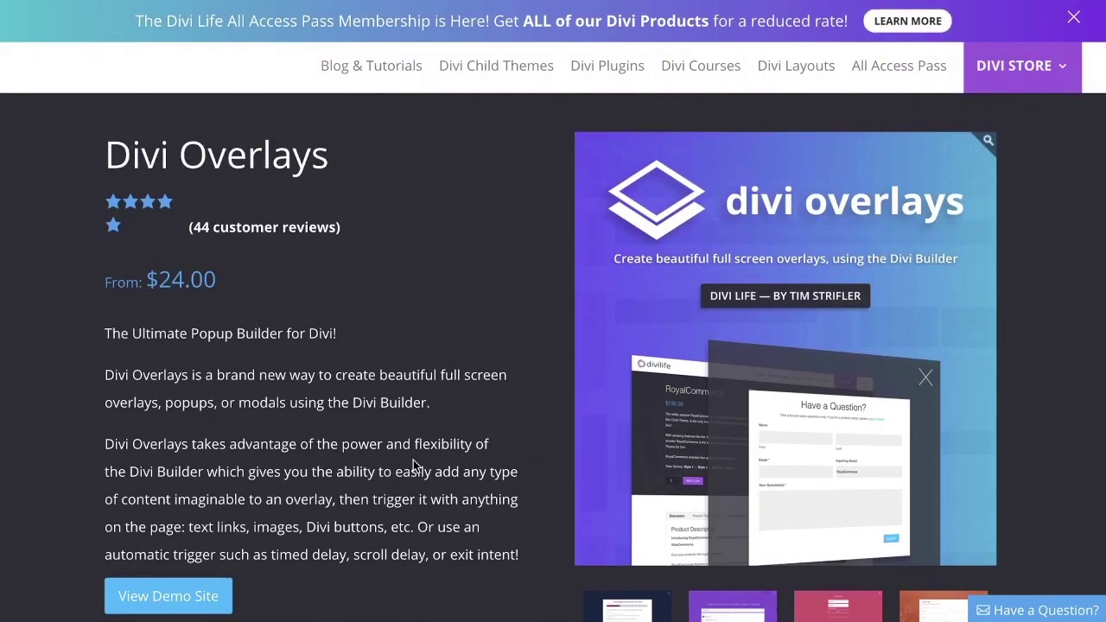
{"action": "scroll", "coordinate": [413, 467], "scroll_direction": "down", "scroll_amount": 3}
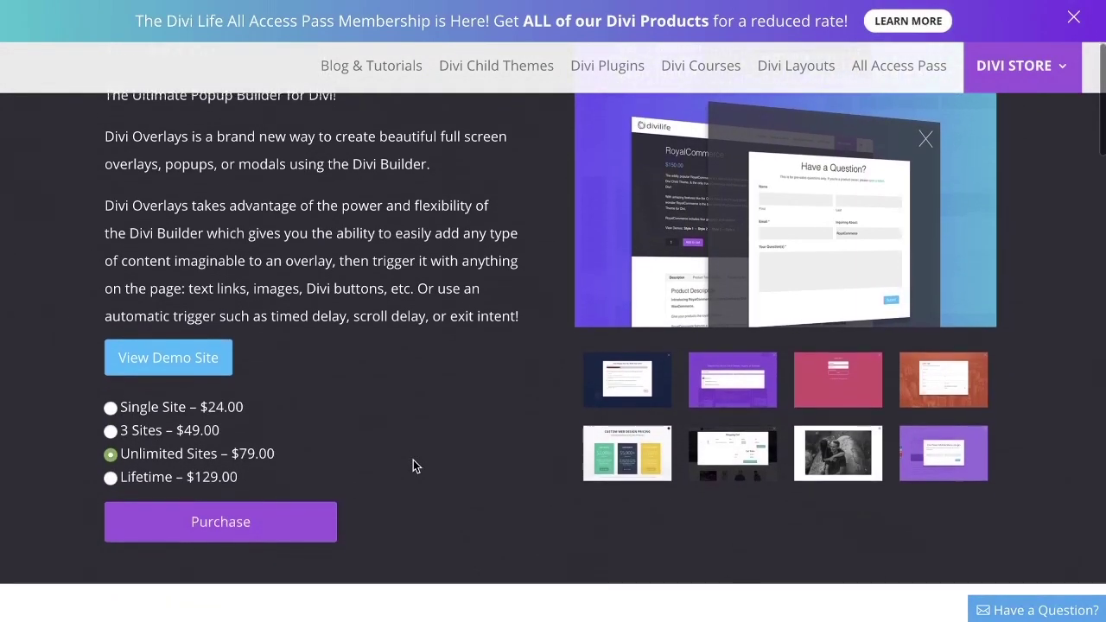
{"action": "scroll", "coordinate": [413, 466], "scroll_direction": "down", "scroll_amount": 5}
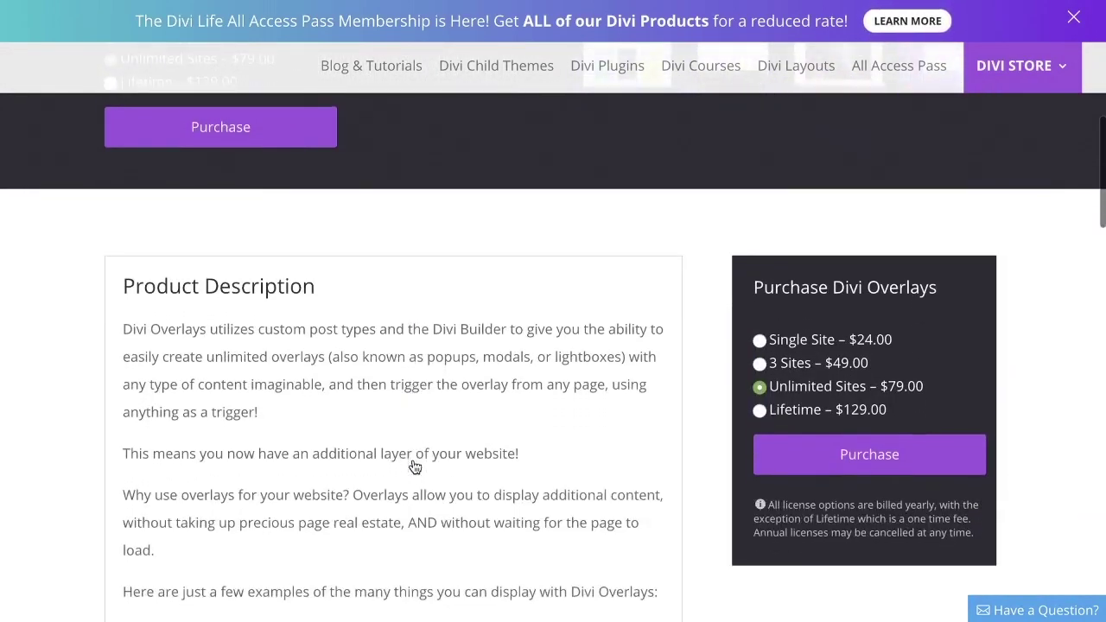
{"action": "scroll", "coordinate": [413, 466], "scroll_direction": "down", "scroll_amount": 1}
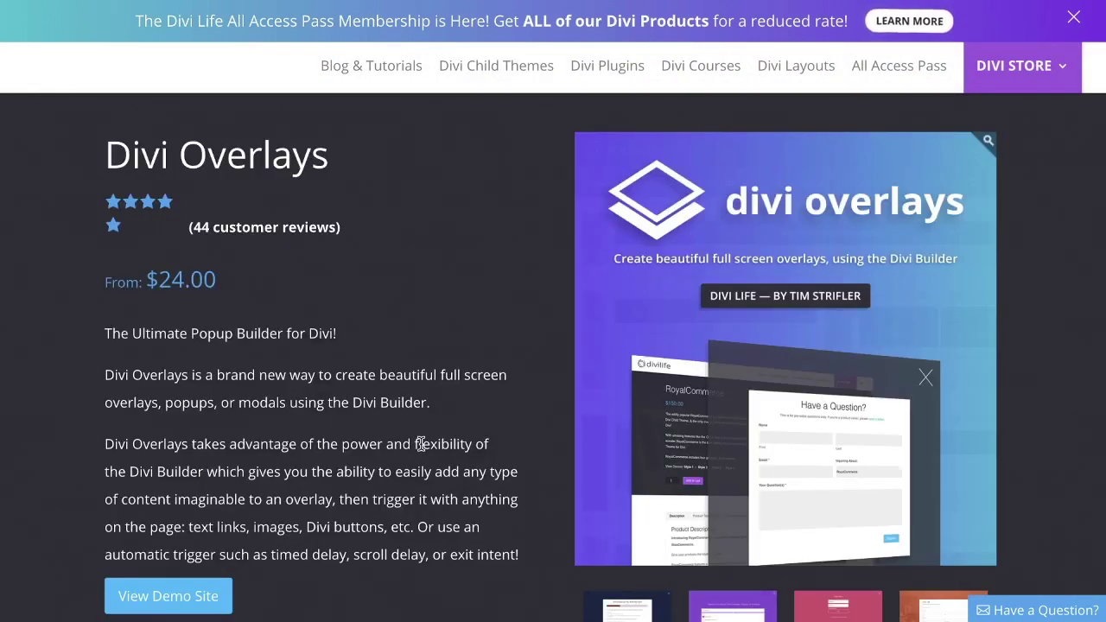
{"action": "scroll", "coordinate": [424, 445], "scroll_direction": "down", "scroll_amount": 1}
{"action": "scroll", "coordinate": [421, 442], "scroll_direction": "up", "scroll_amount": 1}
{"action": "scroll", "coordinate": [420, 442], "scroll_direction": "down", "scroll_amount": 1}
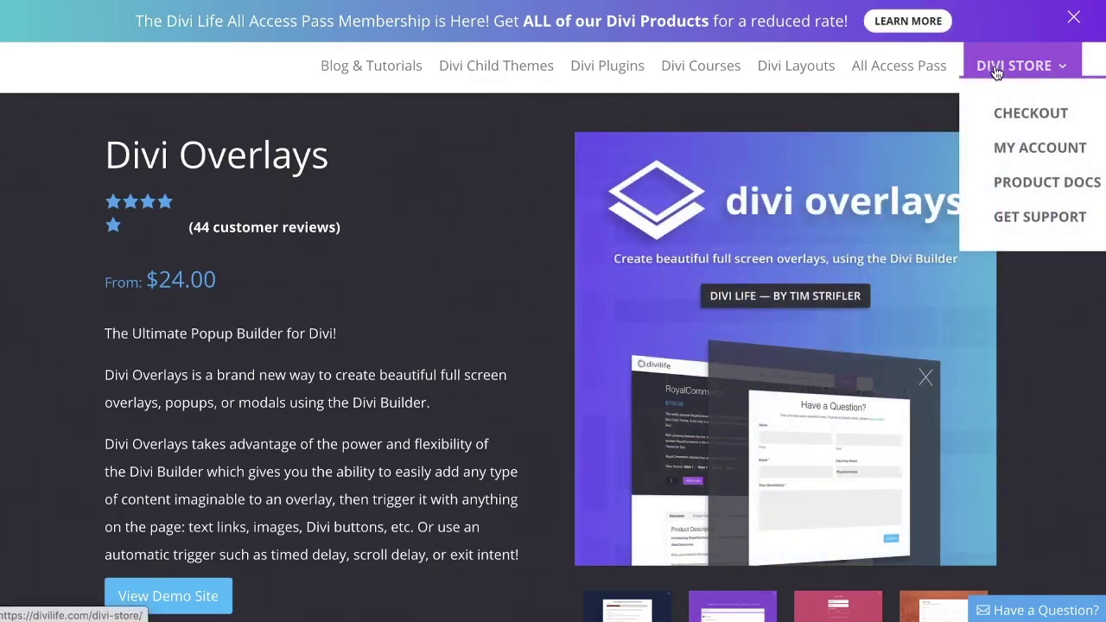
- From the Divi Plugins listing, download the Divi Overlays zip with Unlimited Sites selected
{"action": "left_click", "coordinate": [607, 66]}
{"action": "scroll", "coordinate": [654, 257], "scroll_direction": "down", "scroll_amount": 5}
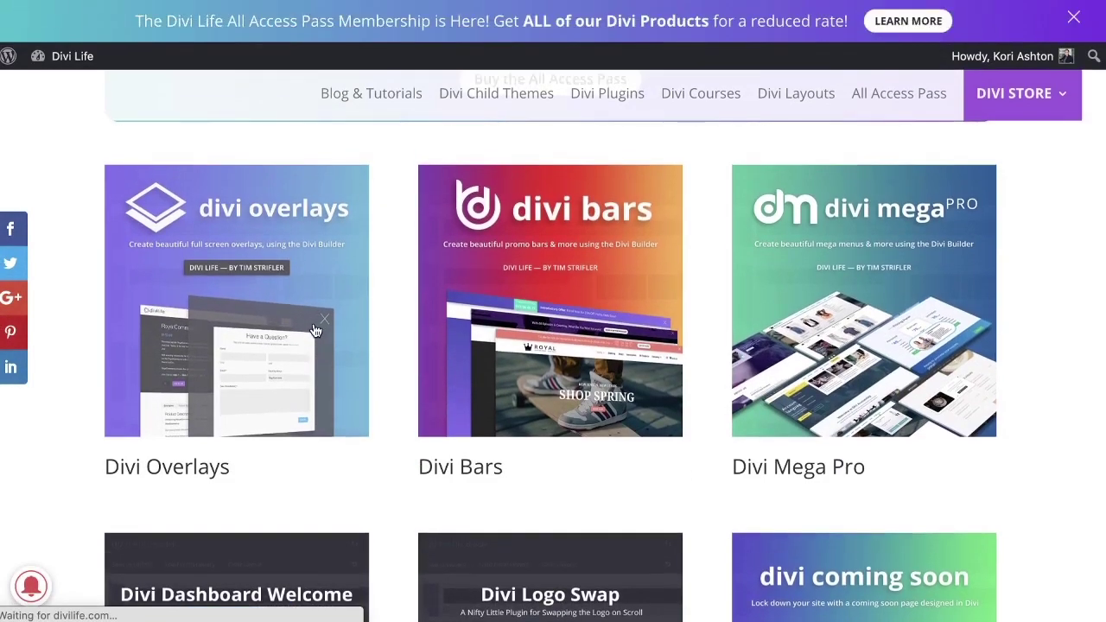
{"action": "left_click", "coordinate": [364, 346]}
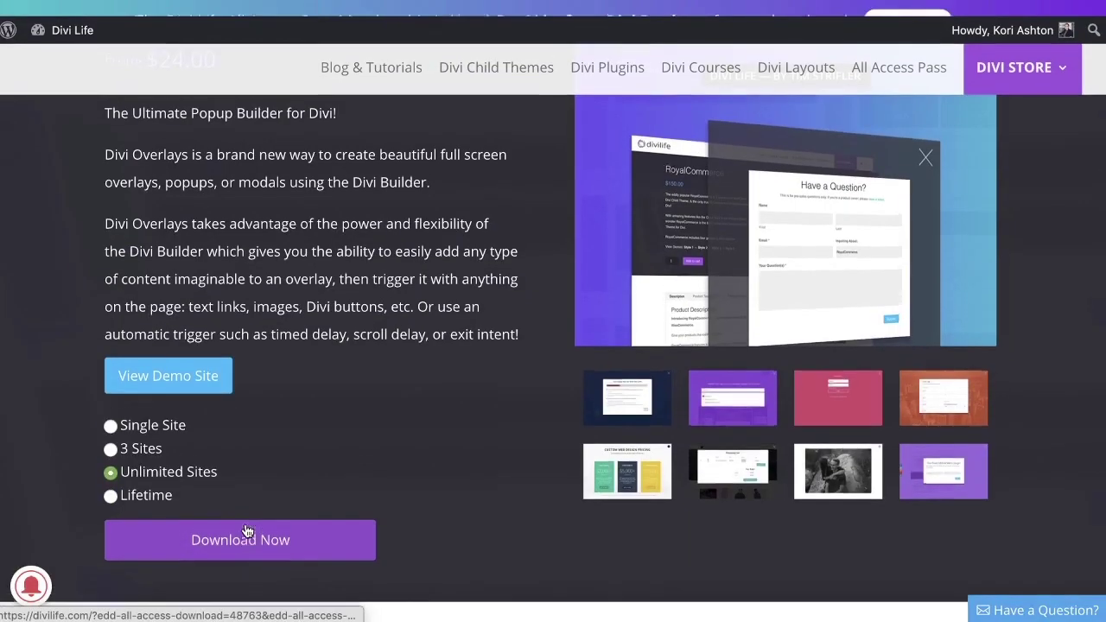
{"action": "left_click", "coordinate": [246, 531]}
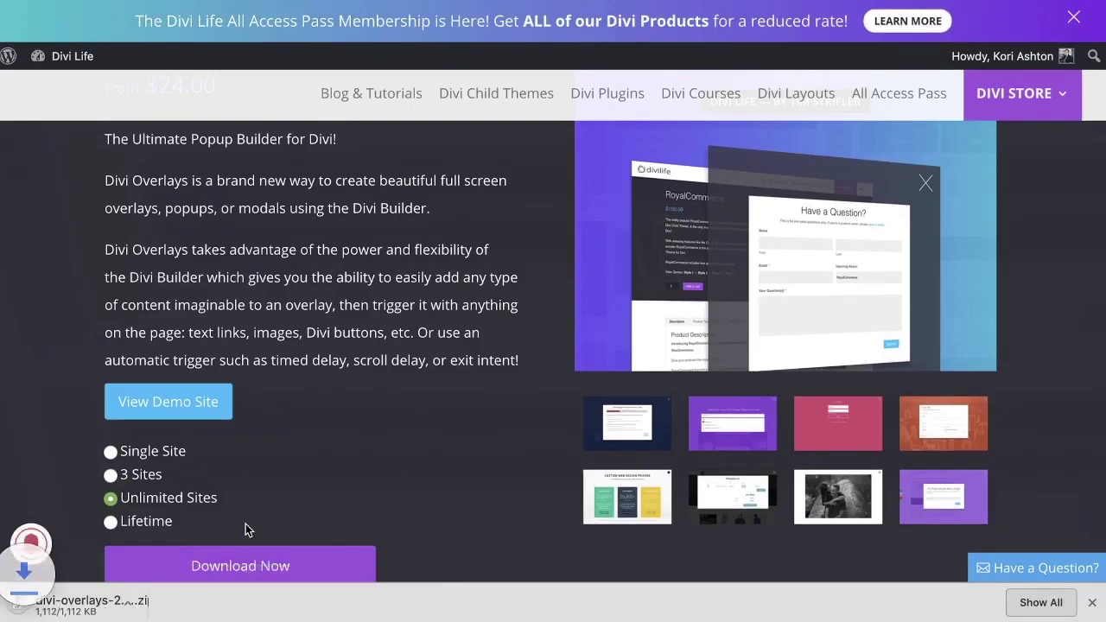
{"action": "scroll", "coordinate": [177, 553], "scroll_direction": "up", "scroll_amount": 3}
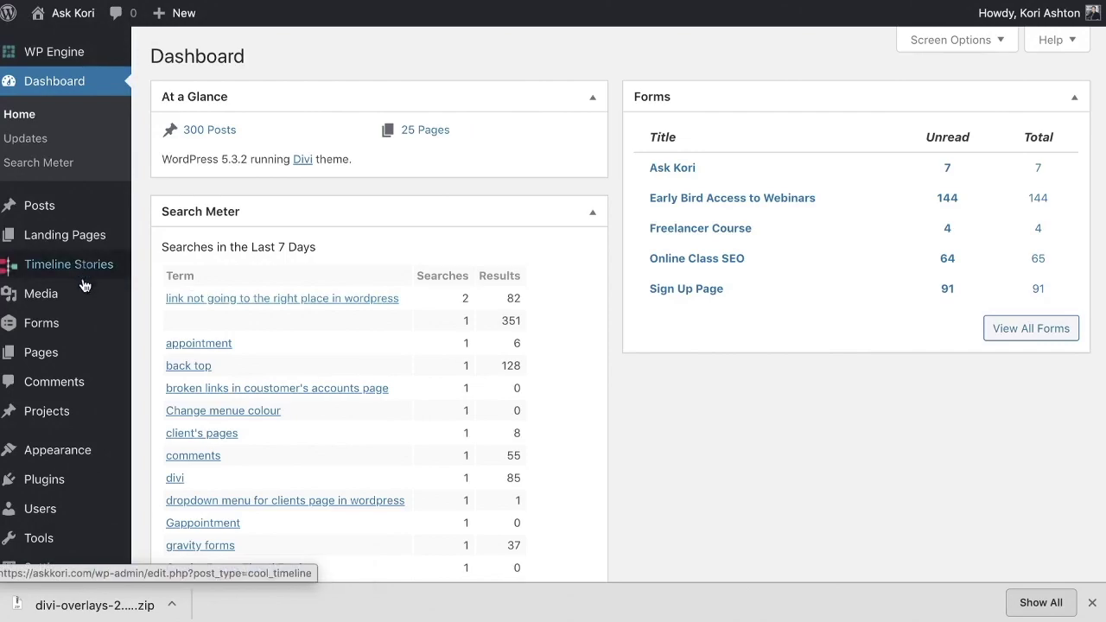
- Upload divi-overlays-2.8.8.1.zip from Downloads via Plugins > Add New and install it
{"action": "mouse_move", "coordinate": [39, 482]}
{"action": "left_click", "coordinate": [170, 507]}
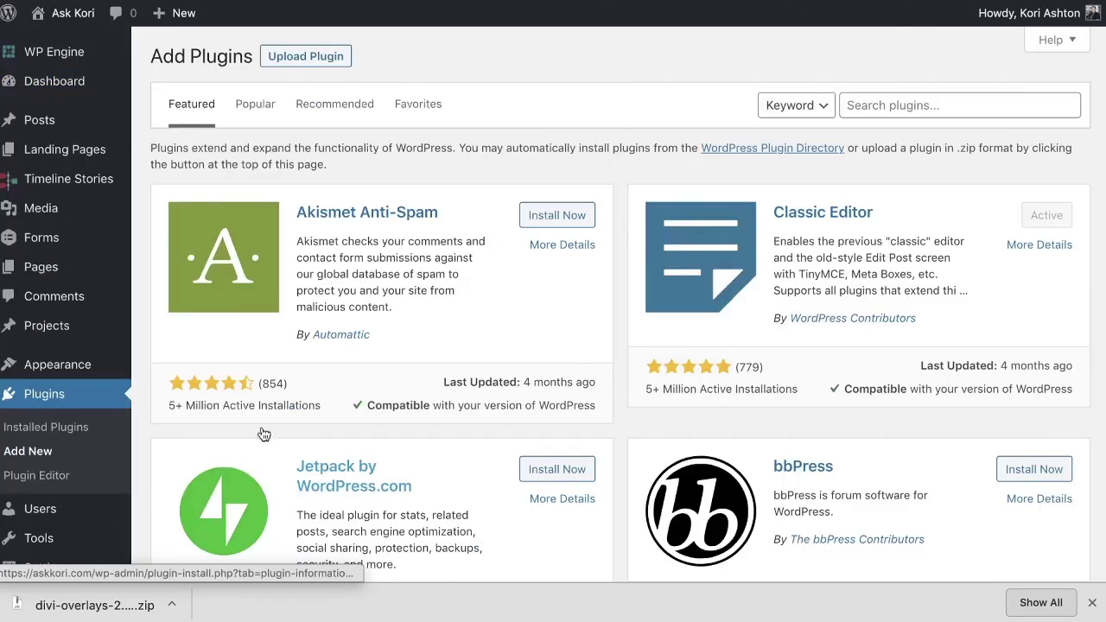
{"action": "left_click", "coordinate": [304, 61]}
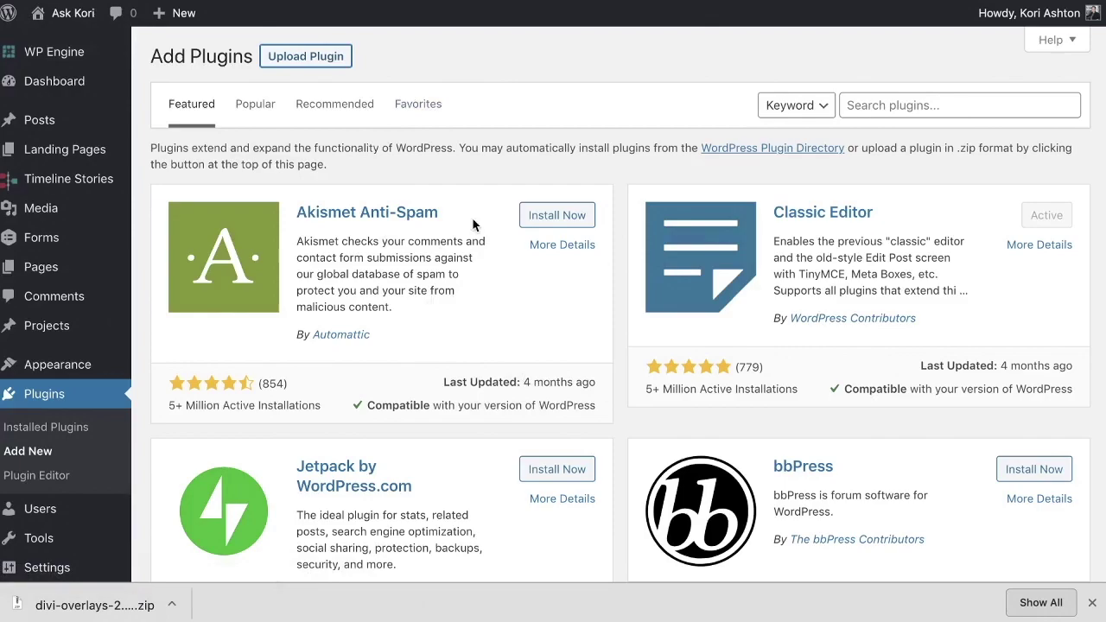
{"action": "left_click", "coordinate": [311, 61]}
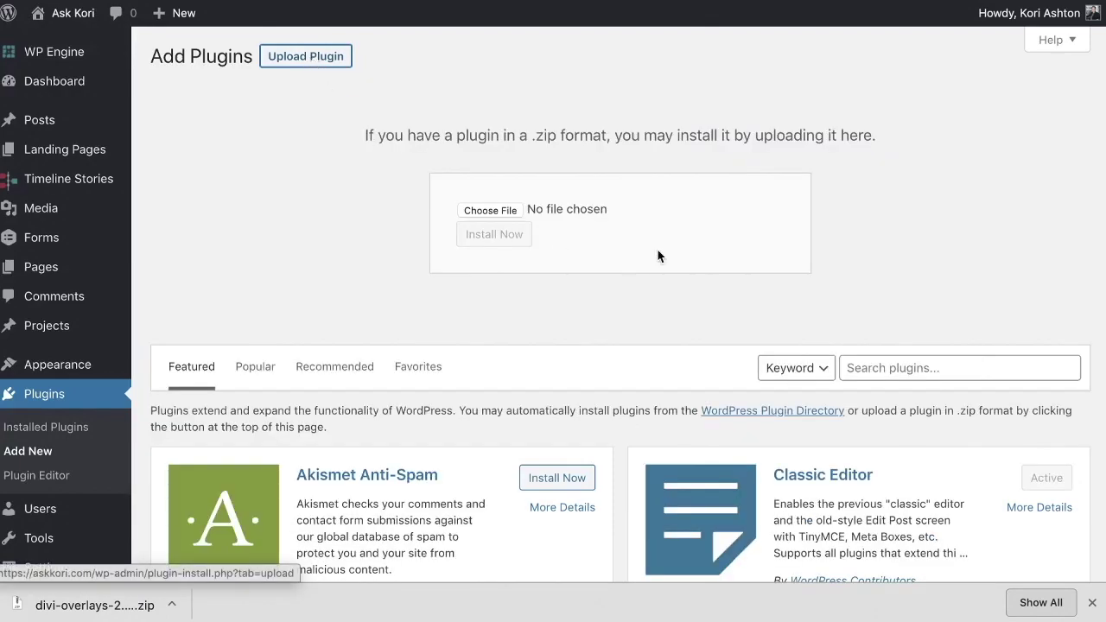
{"action": "left_click", "coordinate": [490, 210]}
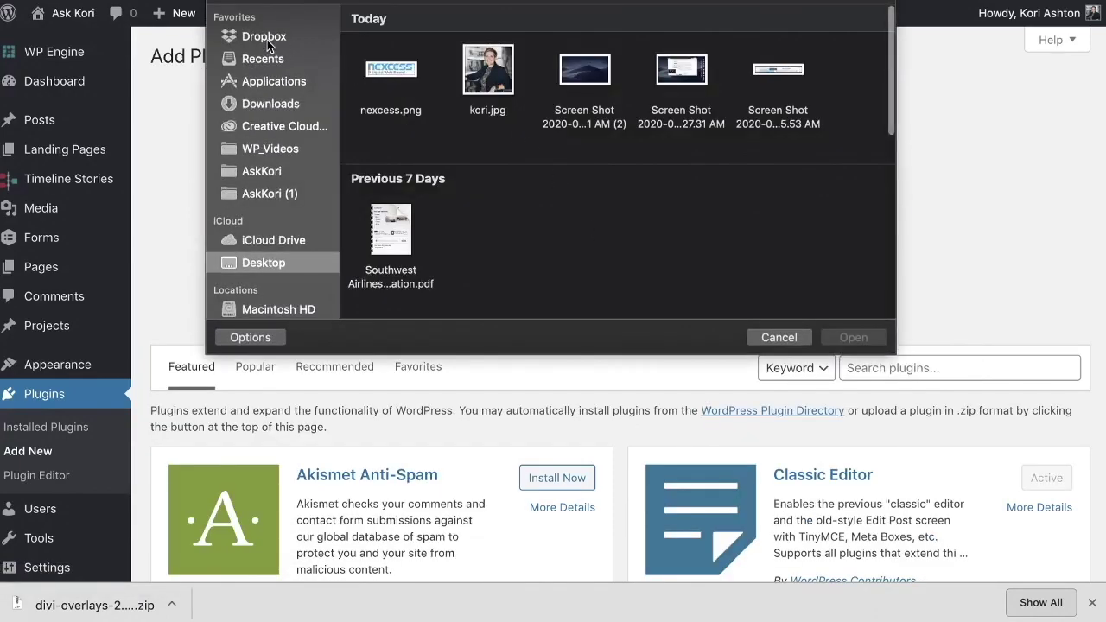
{"action": "left_click", "coordinate": [264, 38]}
{"action": "left_click", "coordinate": [268, 104]}
{"action": "scroll", "coordinate": [406, 229], "scroll_direction": "down", "scroll_amount": 10}
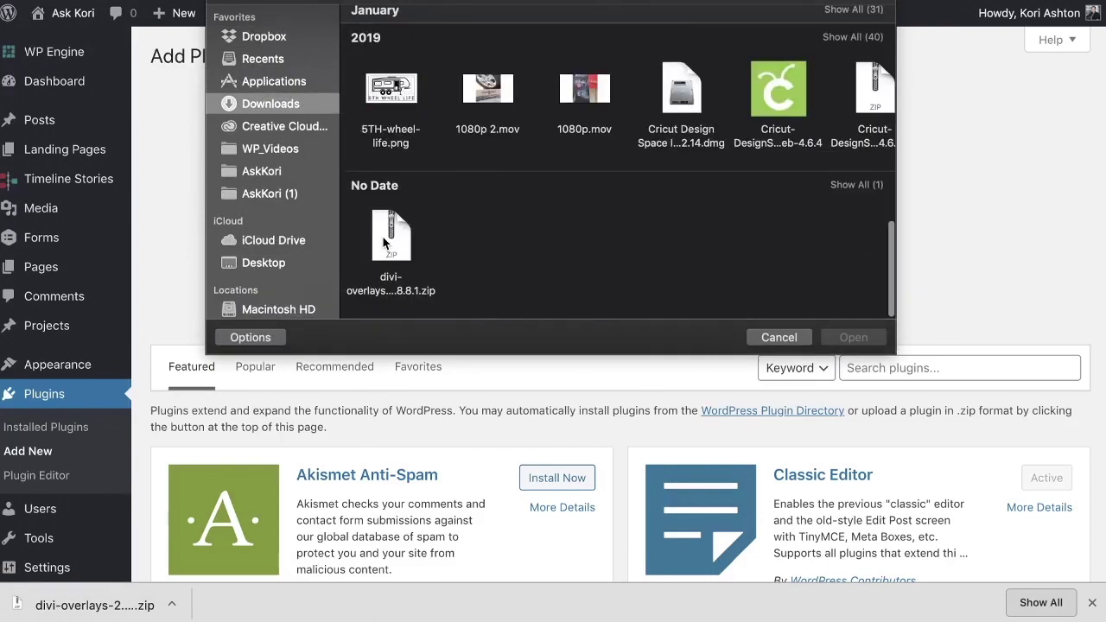
{"action": "double_click", "coordinate": [387, 237]}
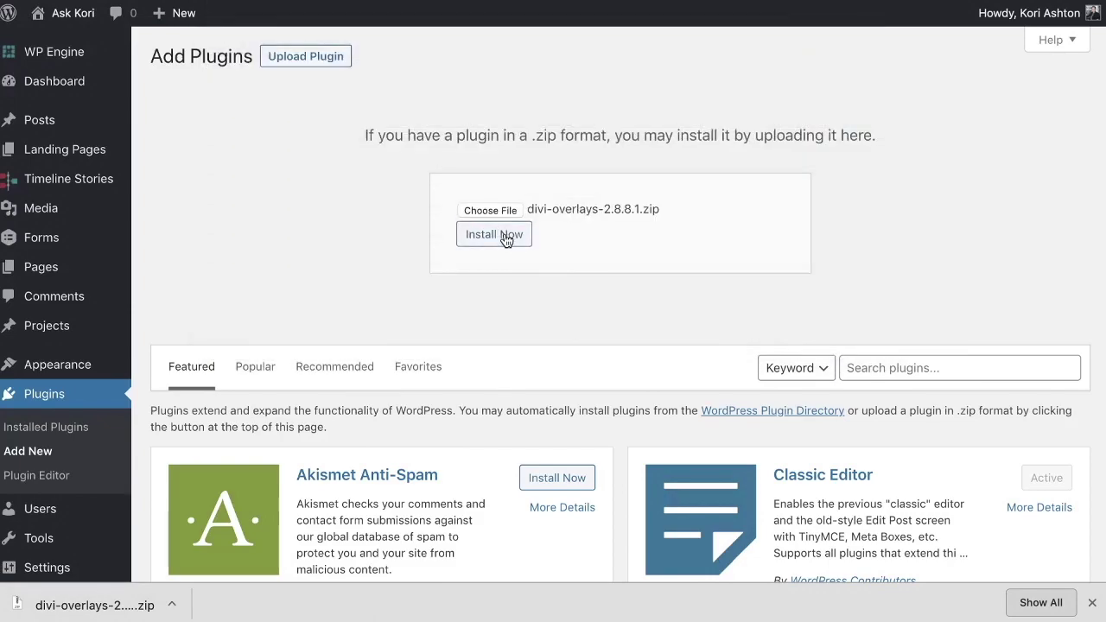
{"action": "left_click", "coordinate": [505, 237]}
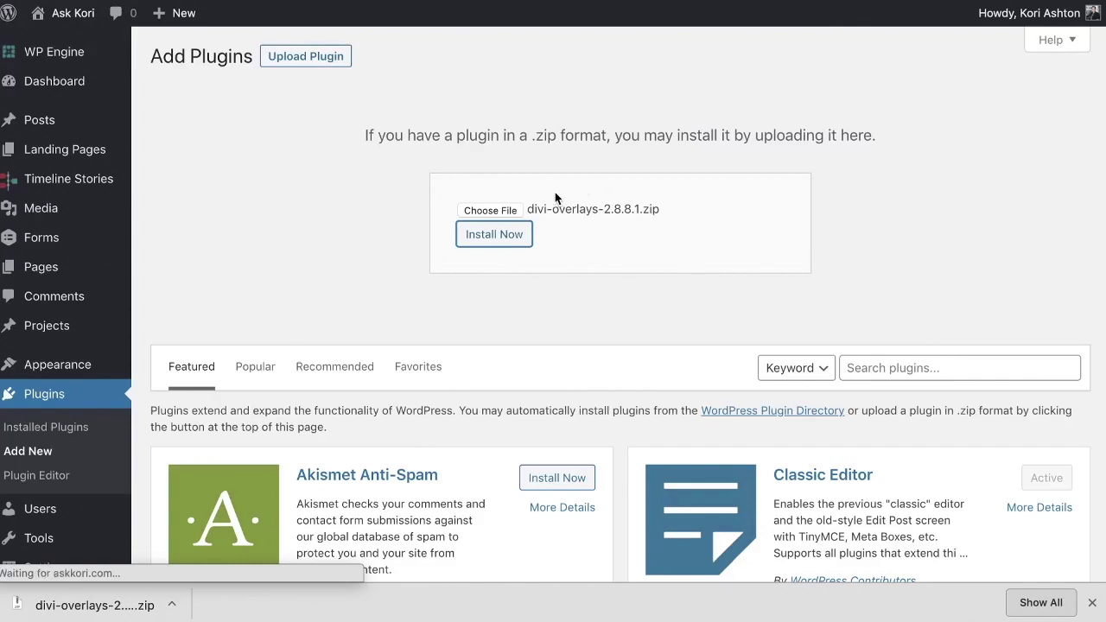
- Activate Divi Overlays and point out the notice that its API key isn't activated
{"action": "left_click_drag", "start_coordinate": [527, 136], "coordinate": [608, 137]}
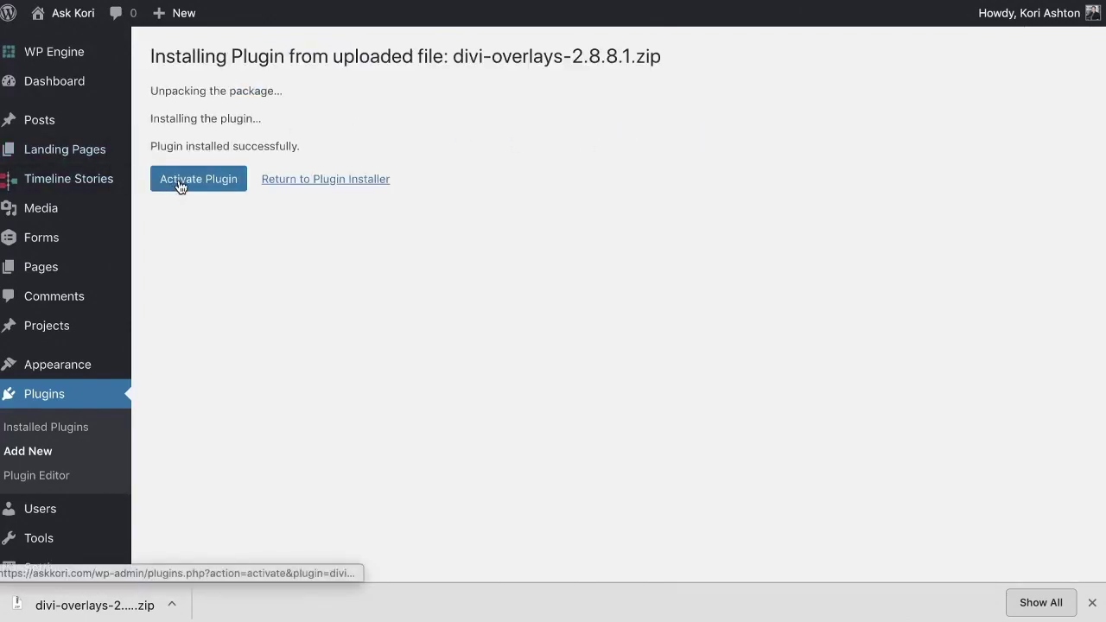
{"action": "left_click", "coordinate": [181, 187]}
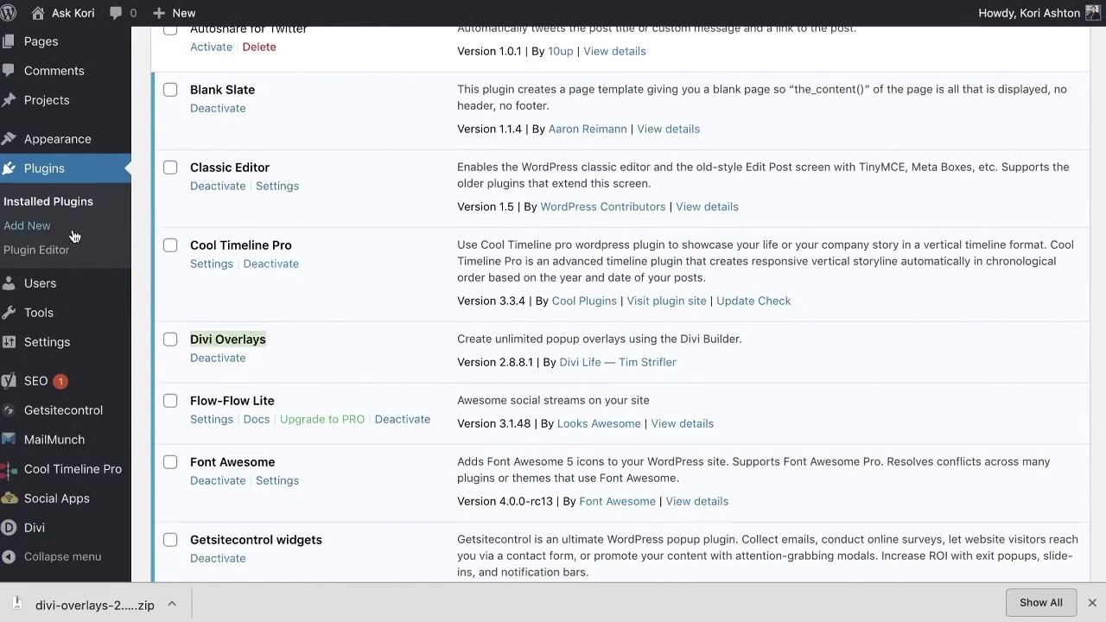
{"action": "scroll", "coordinate": [135, 253], "scroll_direction": "up", "scroll_amount": 3}
{"action": "mouse_move", "coordinate": [36, 156]}
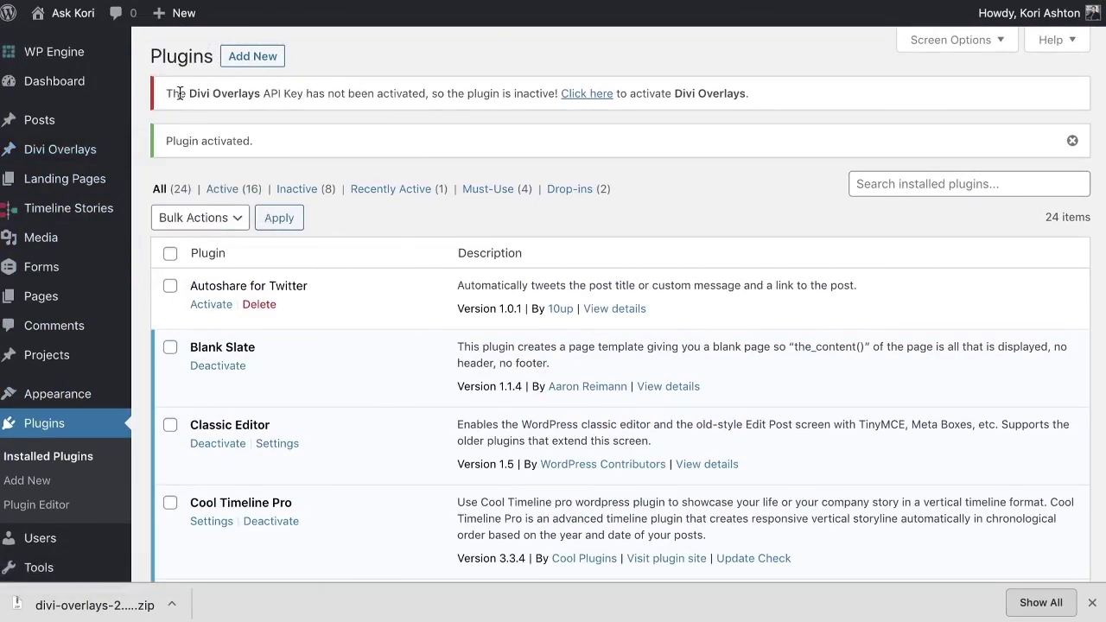
{"action": "left_click_drag", "start_coordinate": [179, 93], "coordinate": [502, 97]}
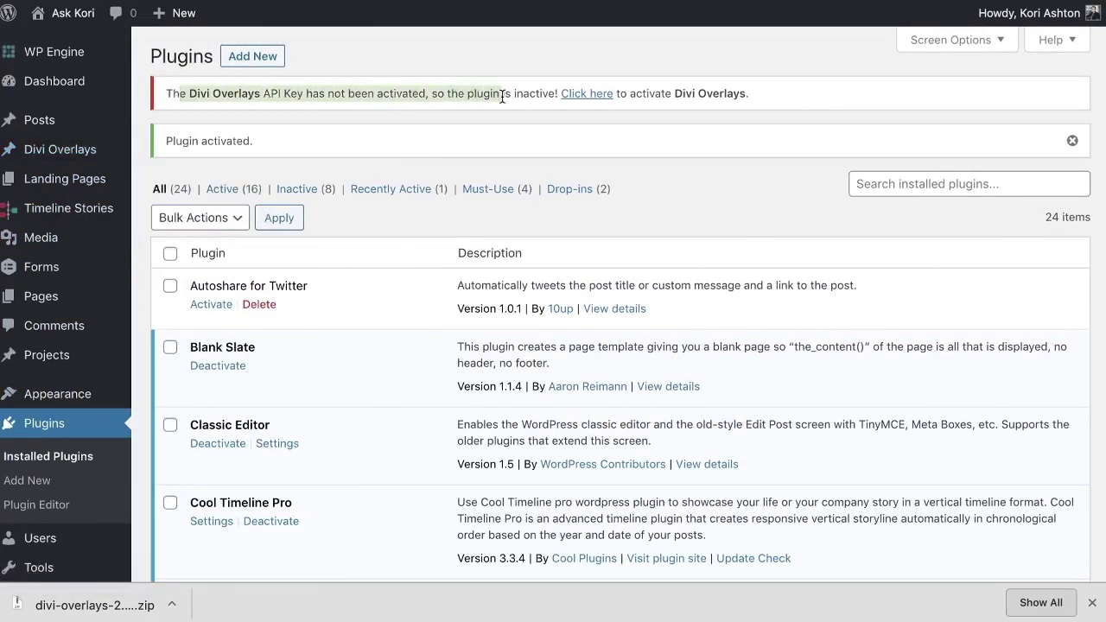
{"action": "left_click", "coordinate": [502, 96]}
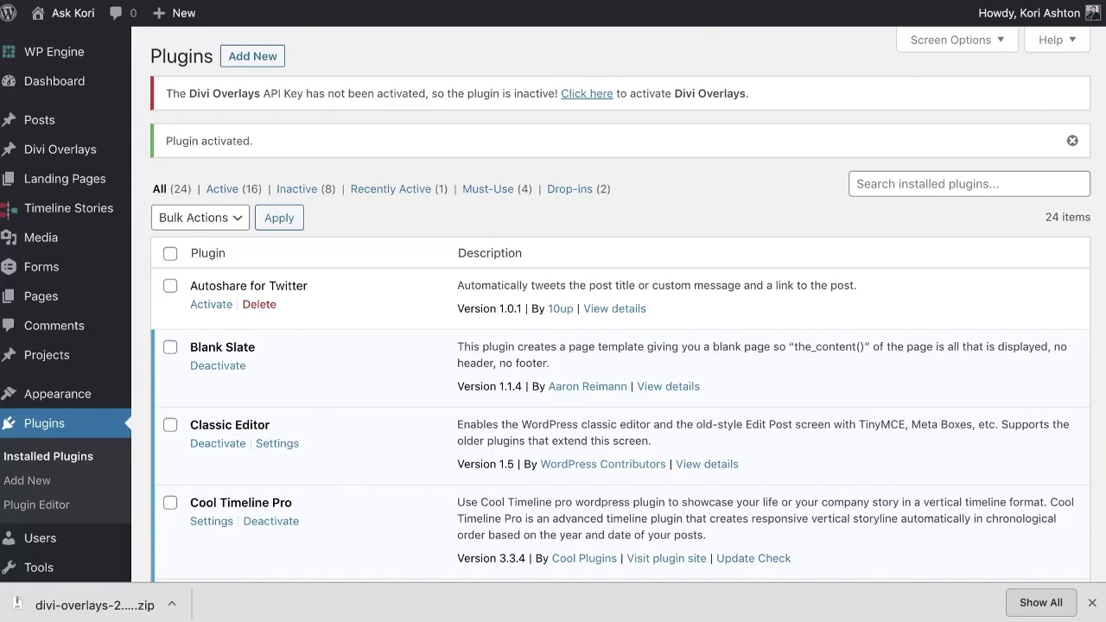
- View the All Access Pass license key from the Divi Life account's purchase history
{"action": "left_click", "coordinate": [587, 93]}
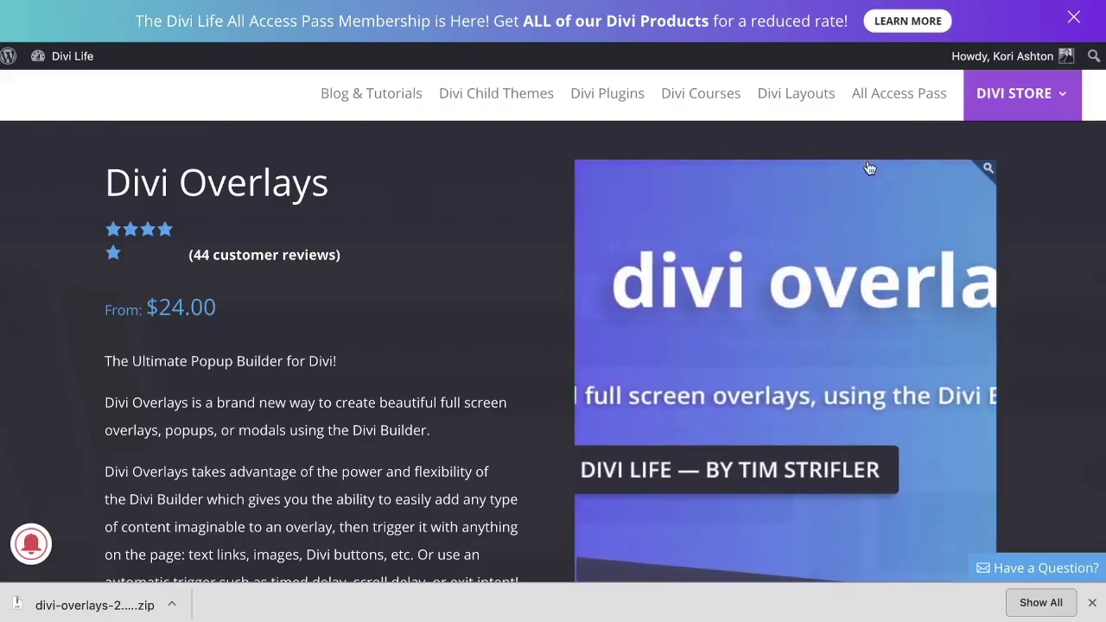
{"action": "mouse_move", "coordinate": [1011, 102]}
{"action": "left_click", "coordinate": [1020, 196]}
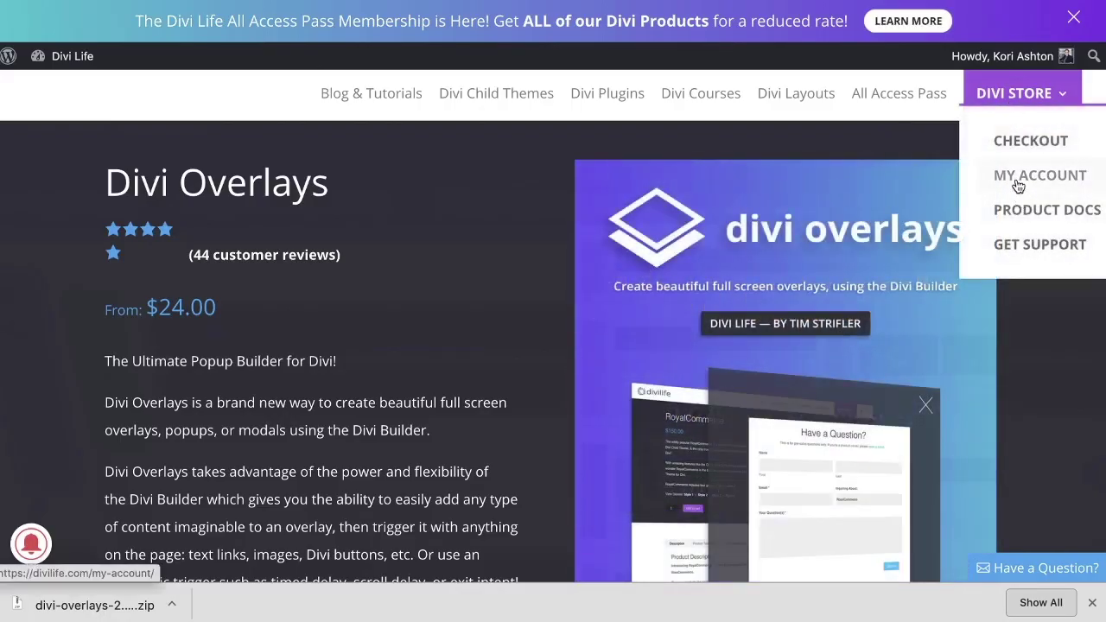
{"action": "scroll", "coordinate": [993, 458], "scroll_direction": "down", "scroll_amount": 2}
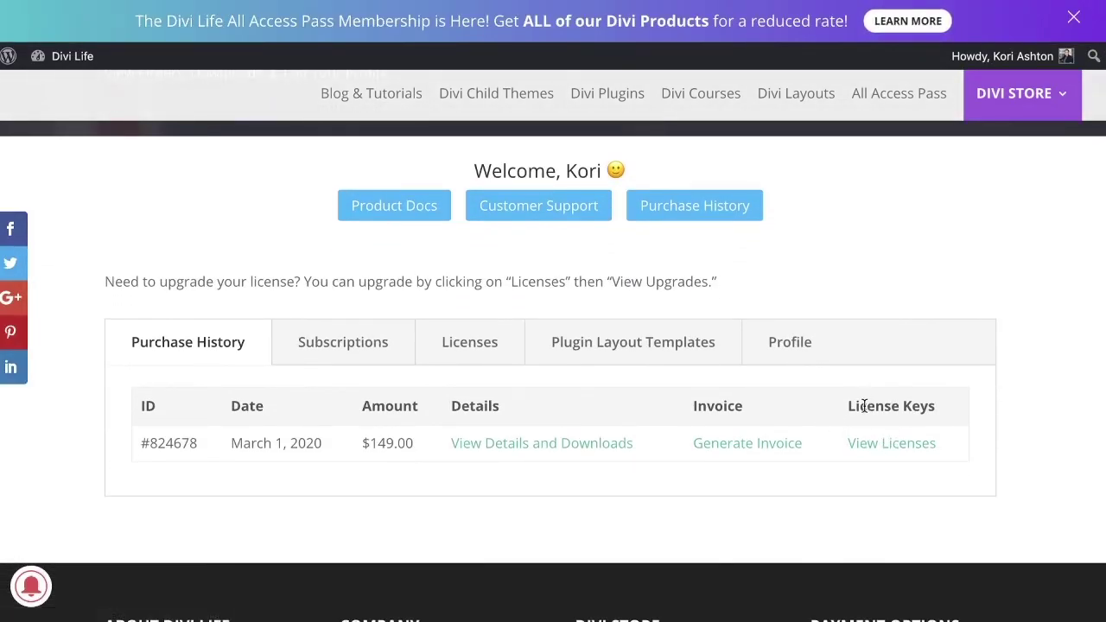
{"action": "triple_click", "coordinate": [864, 406]}
{"action": "left_click", "coordinate": [908, 413]}
{"action": "left_click", "coordinate": [872, 446]}
{"action": "left_click", "coordinate": [508, 434]}
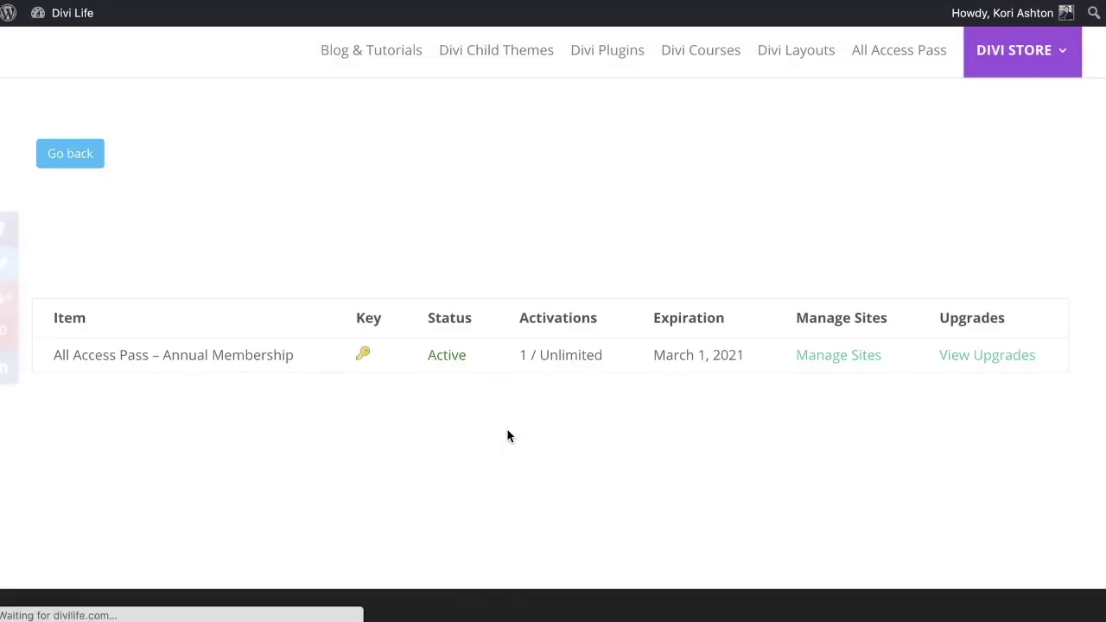
{"action": "scroll", "coordinate": [422, 412], "scroll_direction": "down", "scroll_amount": 1}
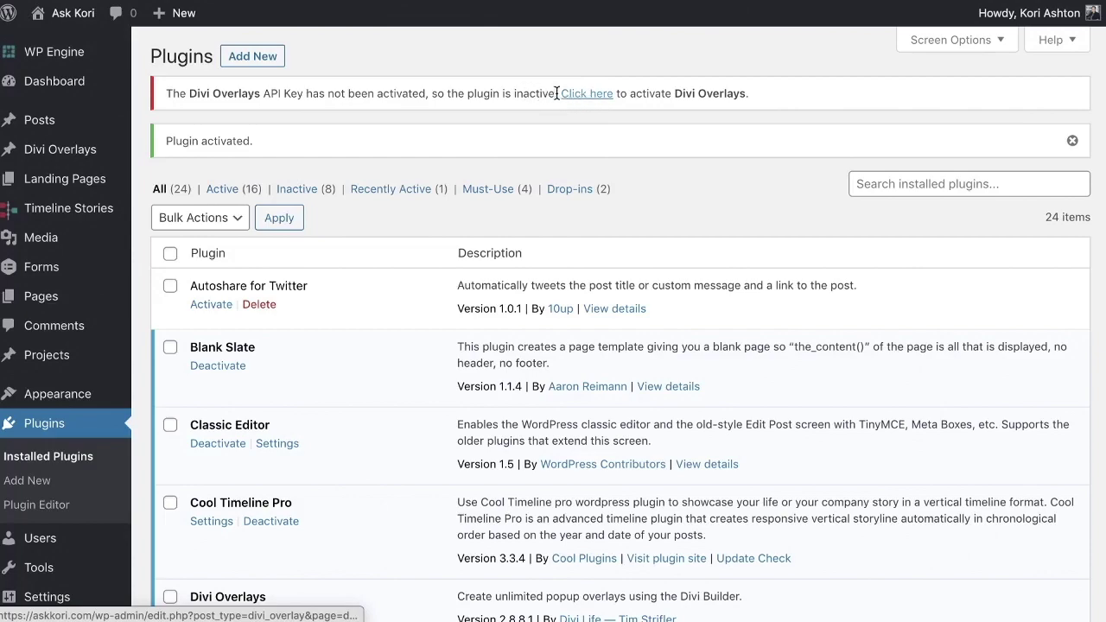
- Paste the license key into Divi Overlays Settings, save, activate the license, and save again
{"action": "left_click", "coordinate": [584, 95]}
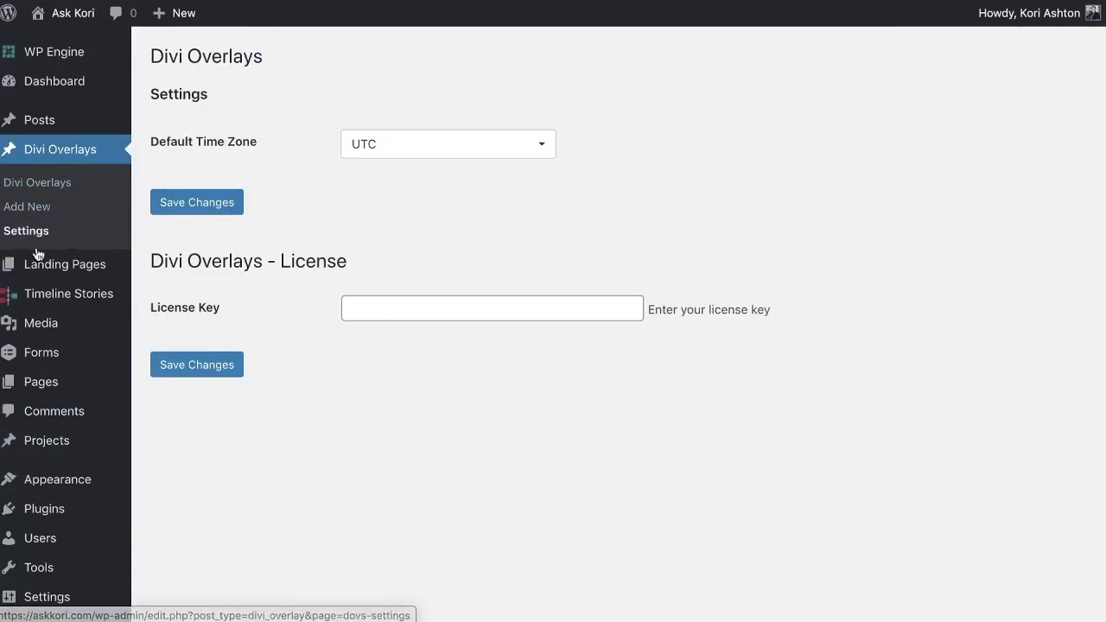
{"action": "left_click", "coordinate": [378, 305]}
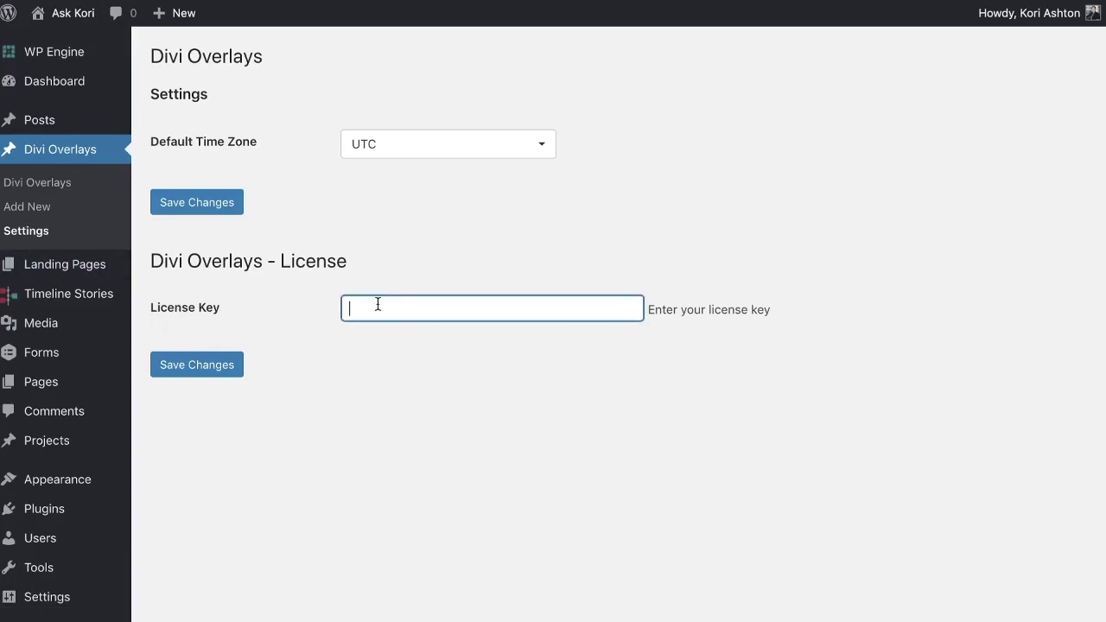
{"action": "key", "text": "ctrl+v"}
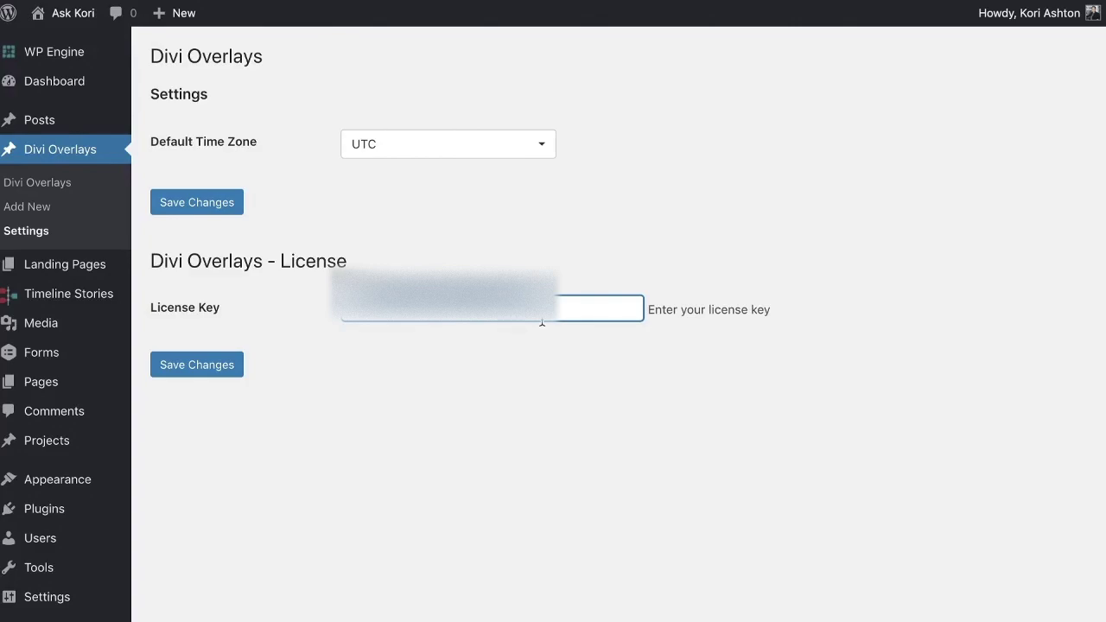
{"action": "key", "text": "Return"}
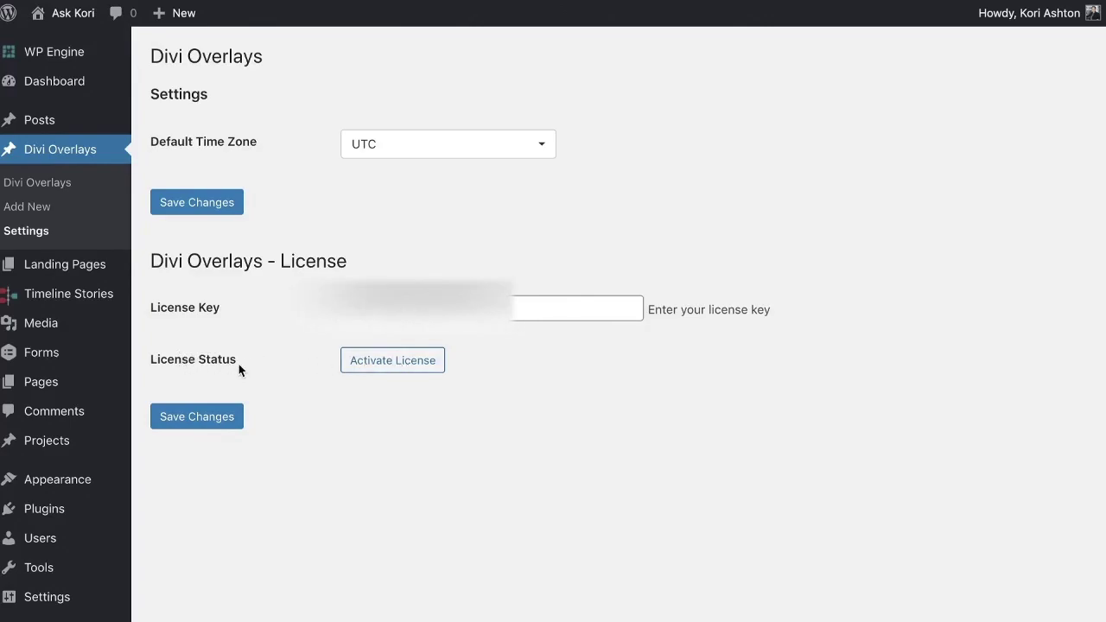
{"action": "left_click", "coordinate": [374, 367]}
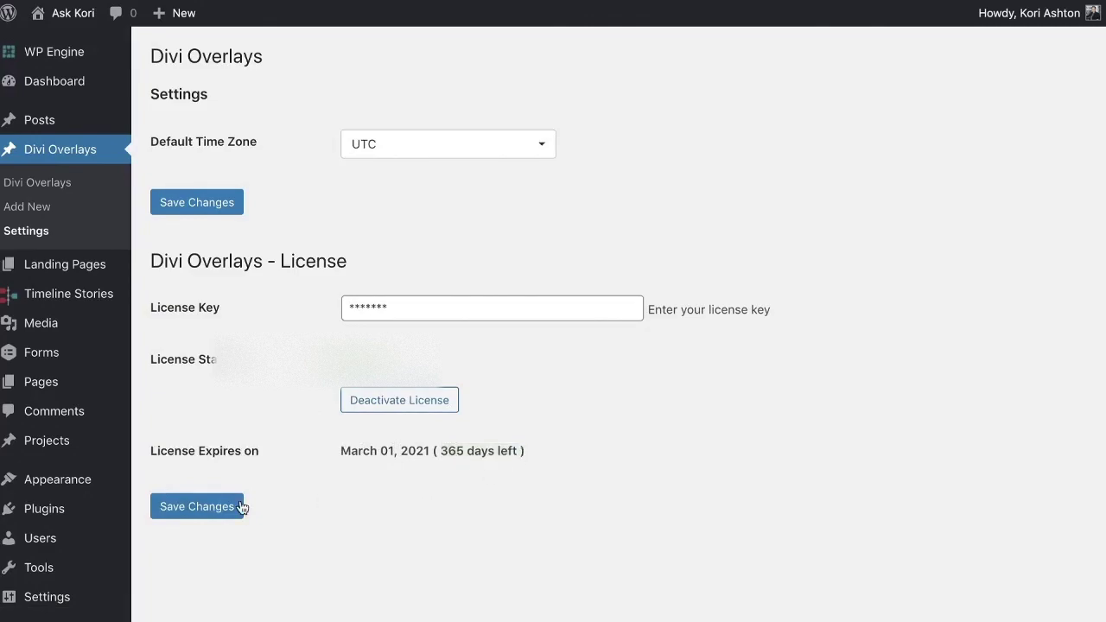
{"action": "left_click", "coordinate": [197, 510]}
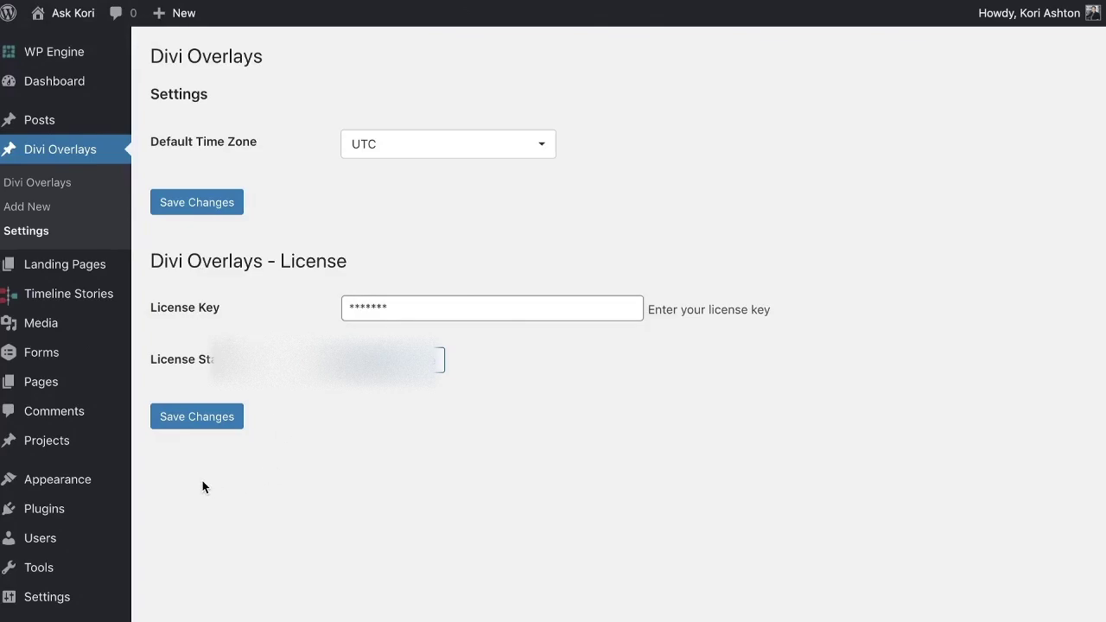
{"action": "scroll", "coordinate": [202, 481], "scroll_direction": "down", "scroll_amount": 5}
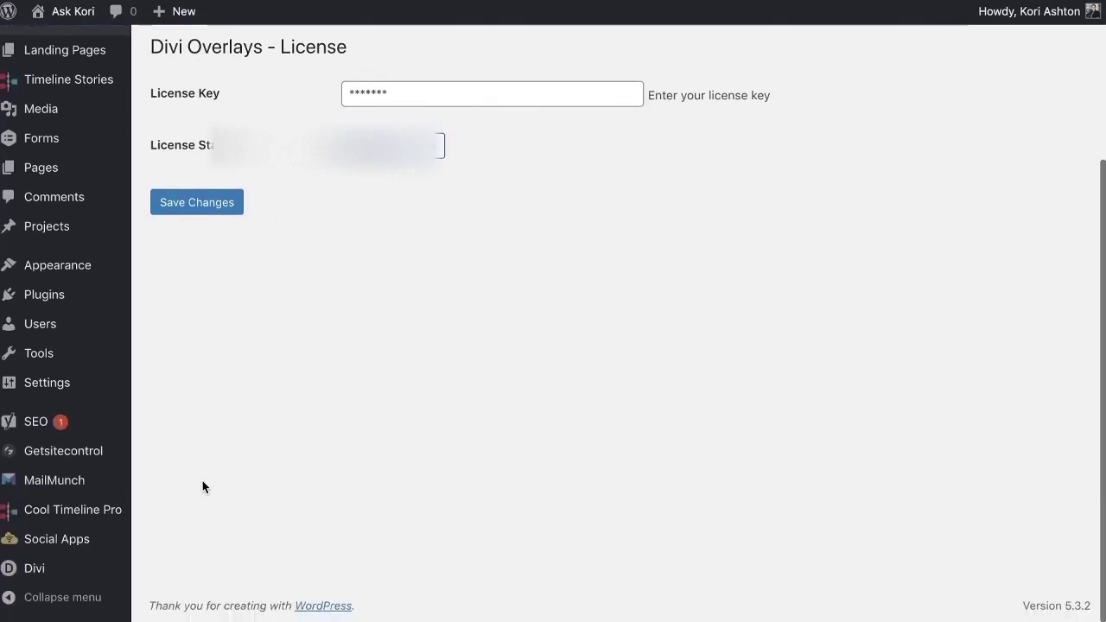
- Enable Divi Overlays under Divi Theme Options > Builder, save, and add a new overlay
{"action": "mouse_move", "coordinate": [73, 573]}
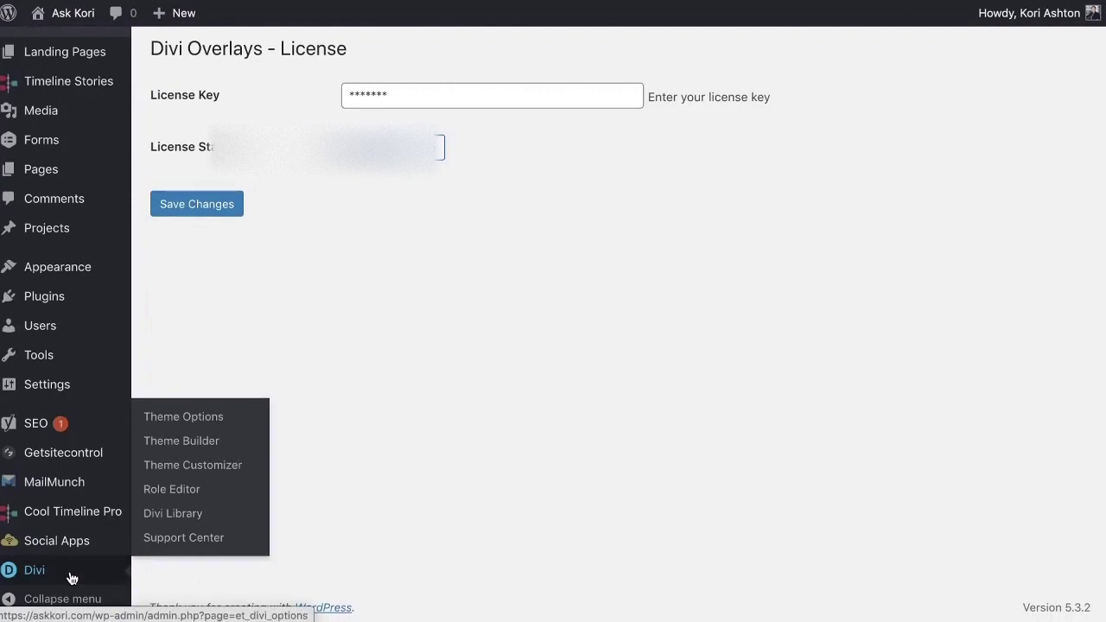
{"action": "left_click", "coordinate": [166, 422]}
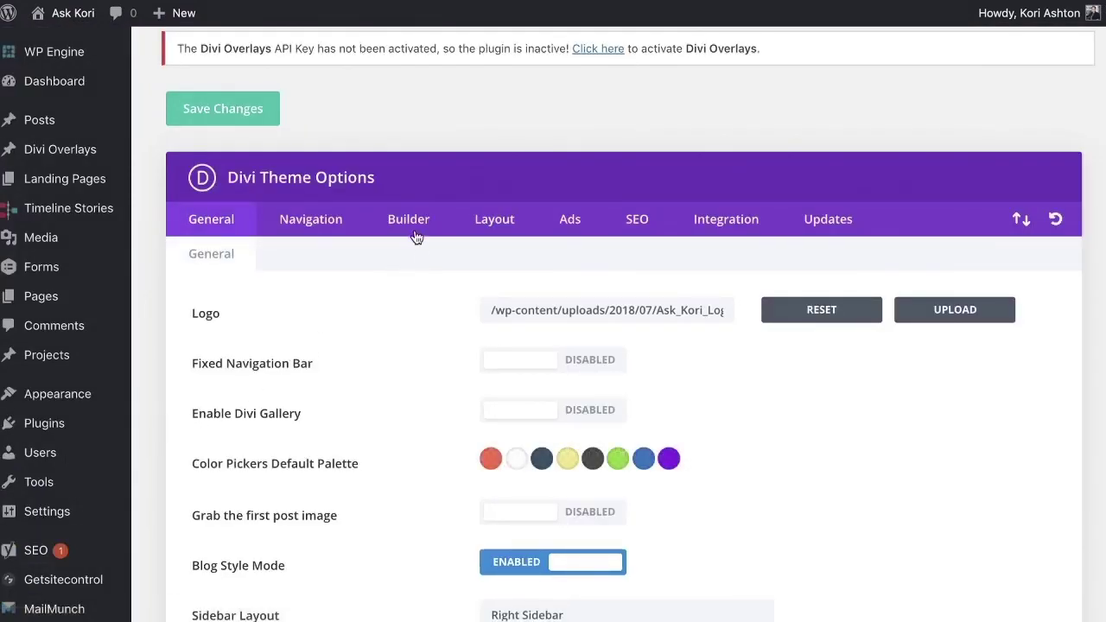
{"action": "left_click", "coordinate": [412, 227]}
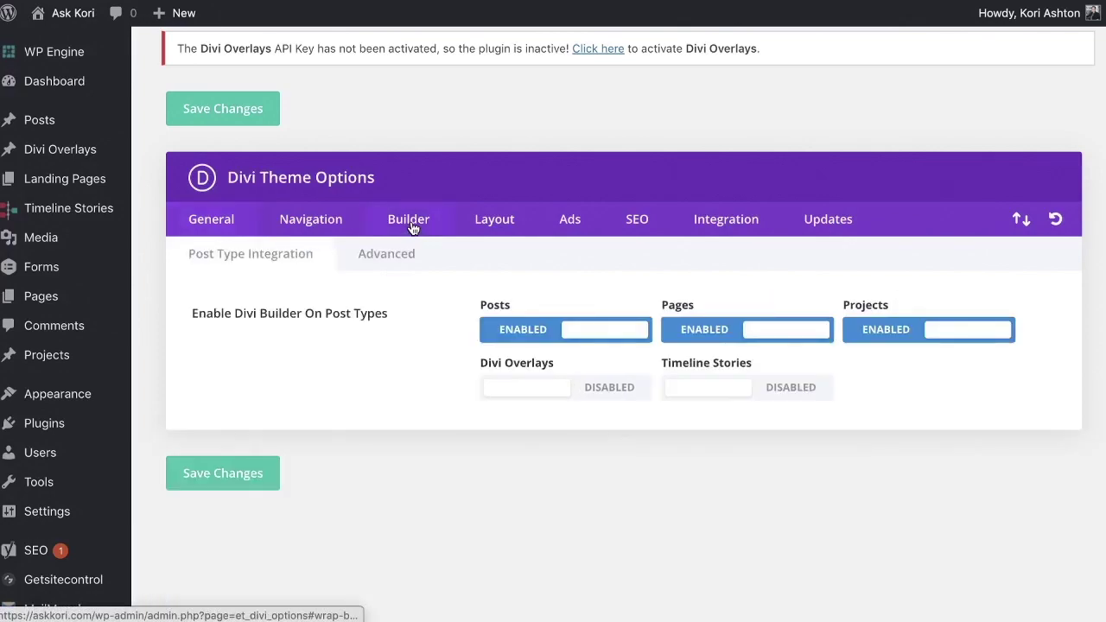
{"action": "left_click", "coordinate": [560, 395]}
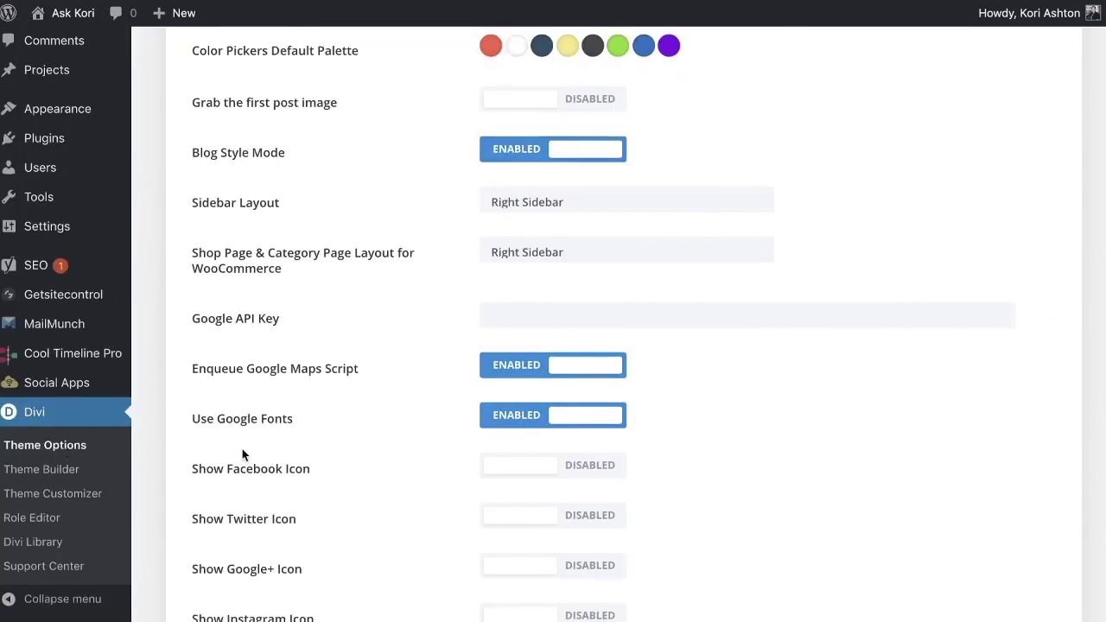
{"action": "scroll", "coordinate": [243, 455], "scroll_direction": "up", "scroll_amount": 5}
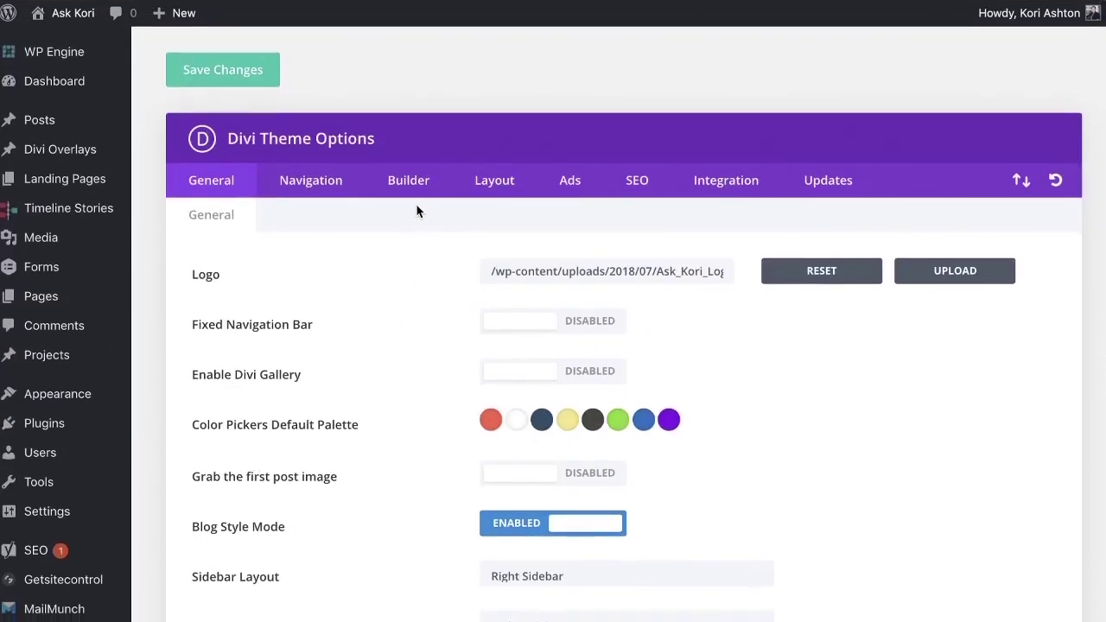
{"action": "left_click", "coordinate": [405, 190]}
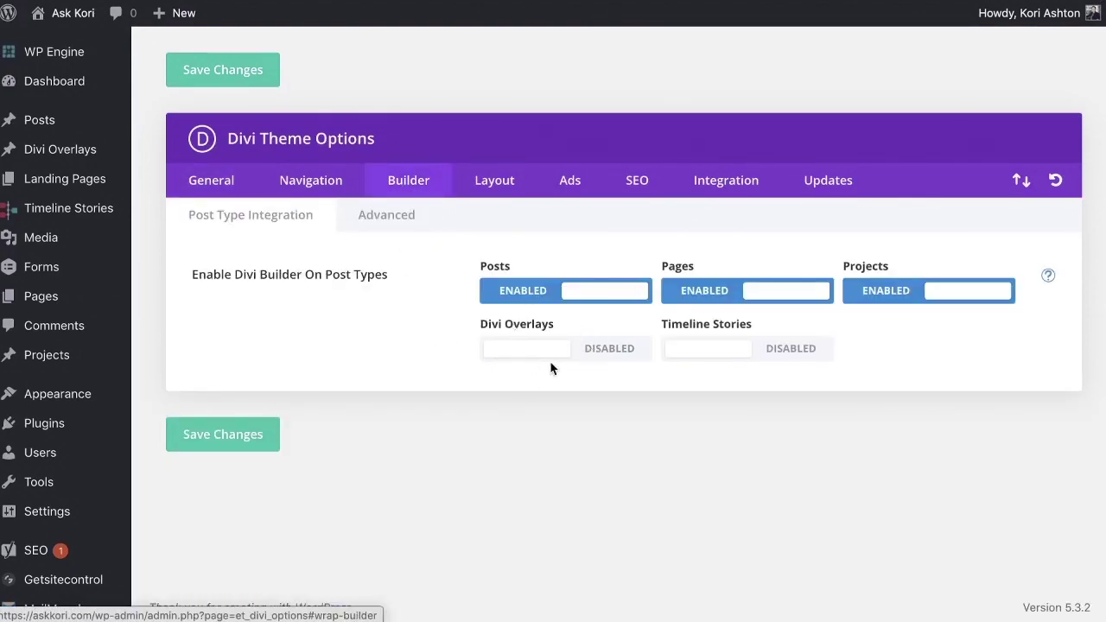
{"action": "left_click", "coordinate": [525, 357]}
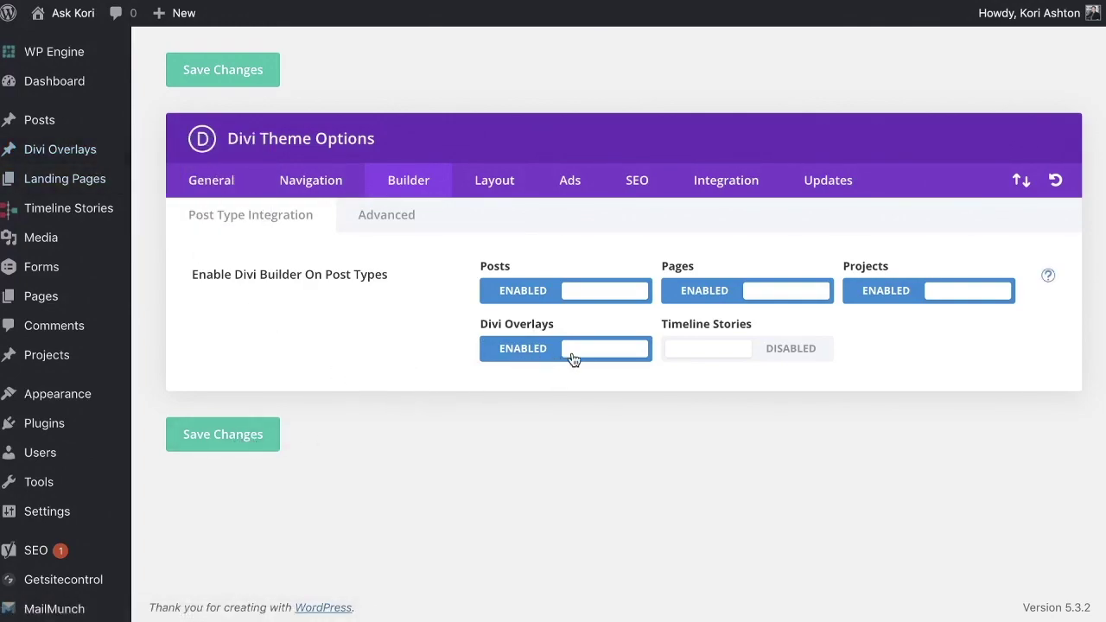
{"action": "left_click", "coordinate": [218, 437]}
{"action": "left_click", "coordinate": [84, 154]}
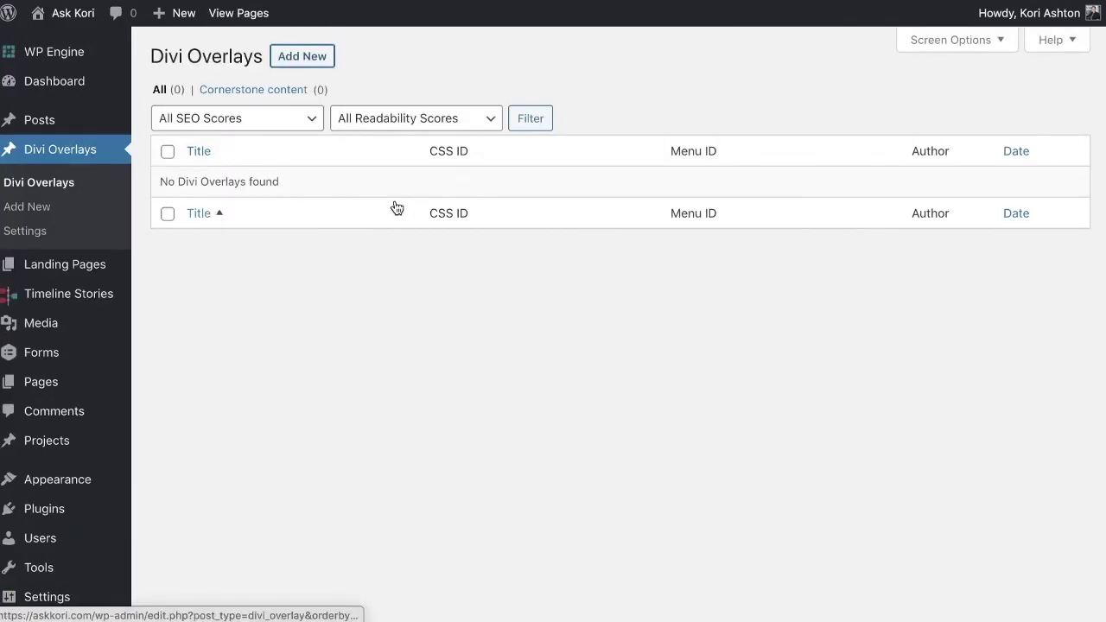
{"action": "left_click", "coordinate": [393, 208]}
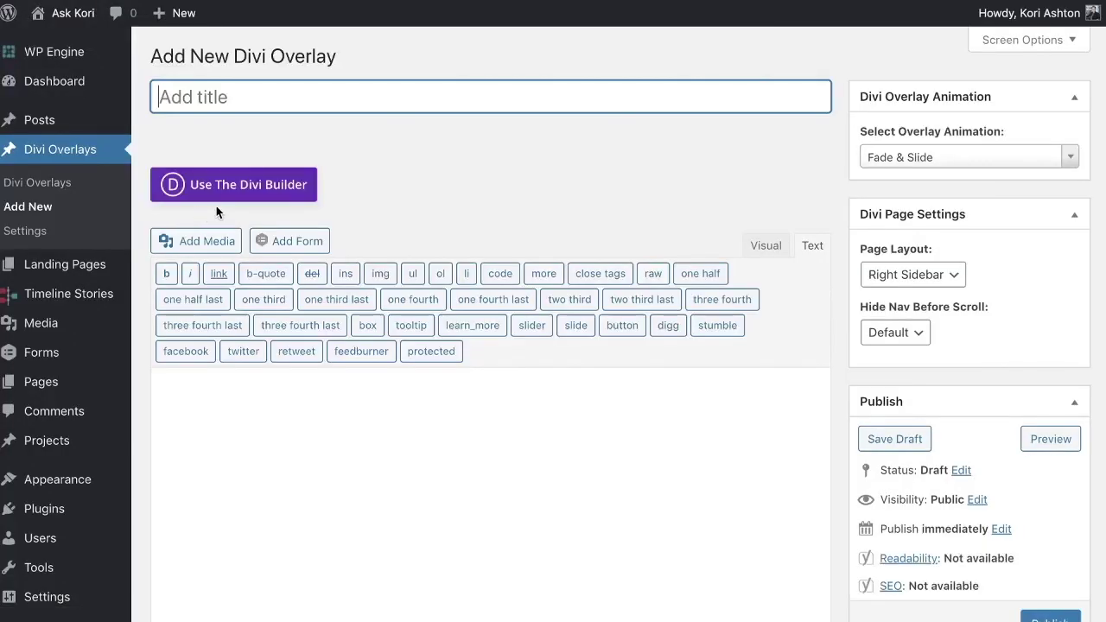
- Title the new overlay 'Testing Popup'
{"action": "type", "text": "Testing Op"}
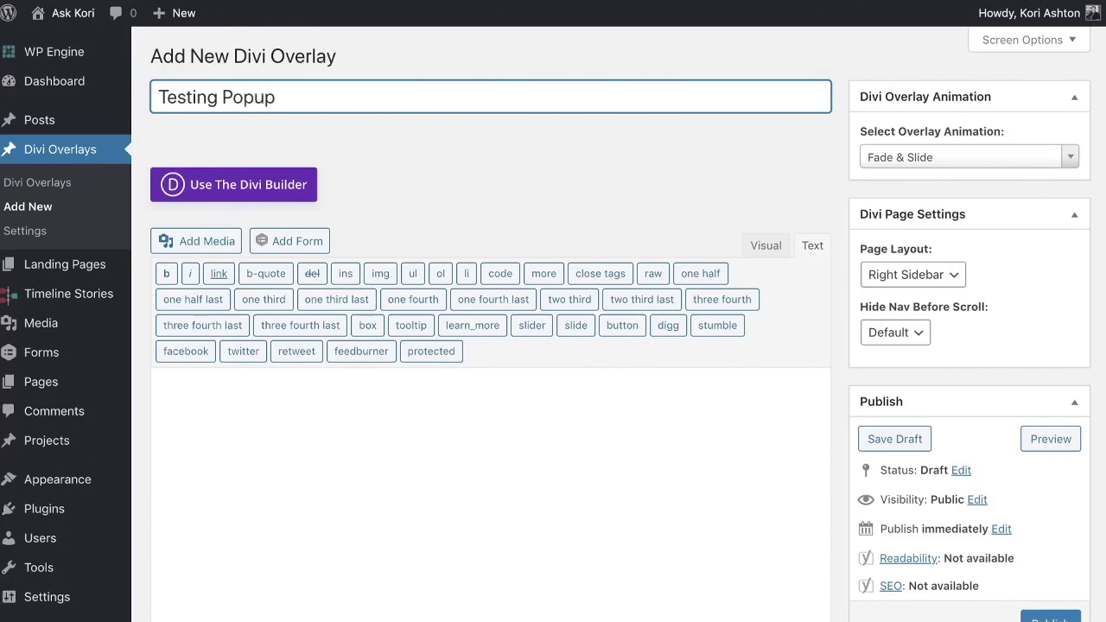
{"action": "scroll", "coordinate": [218, 214], "scroll_direction": "down", "scroll_amount": 1}
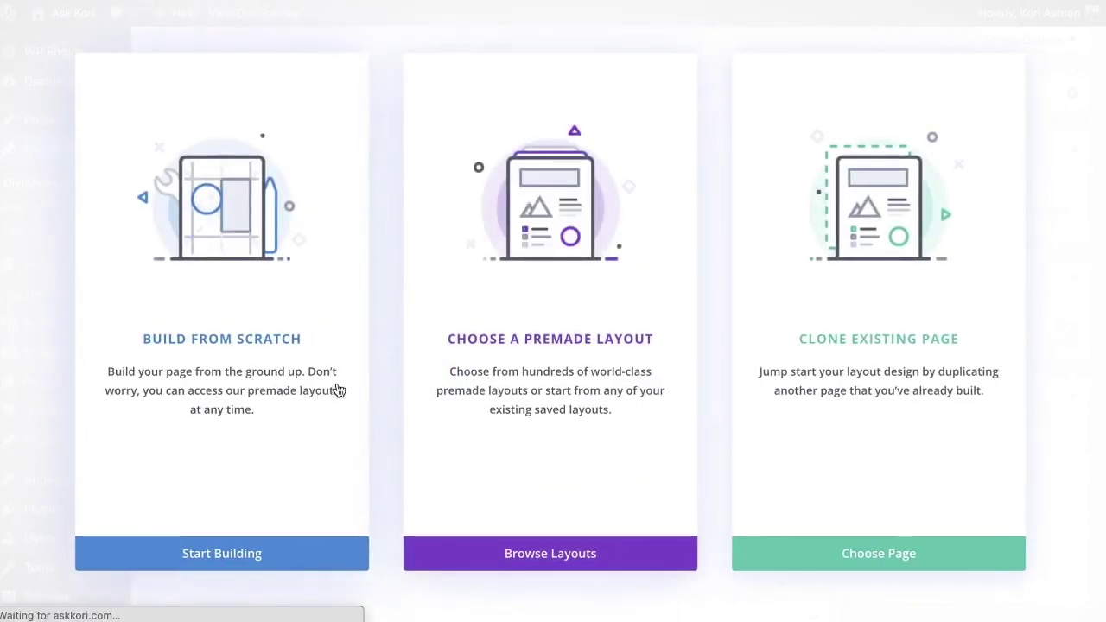
- Build from scratch with a one-column row holding a Countdown Timer set to 08:00
{"action": "left_click", "coordinate": [254, 409]}
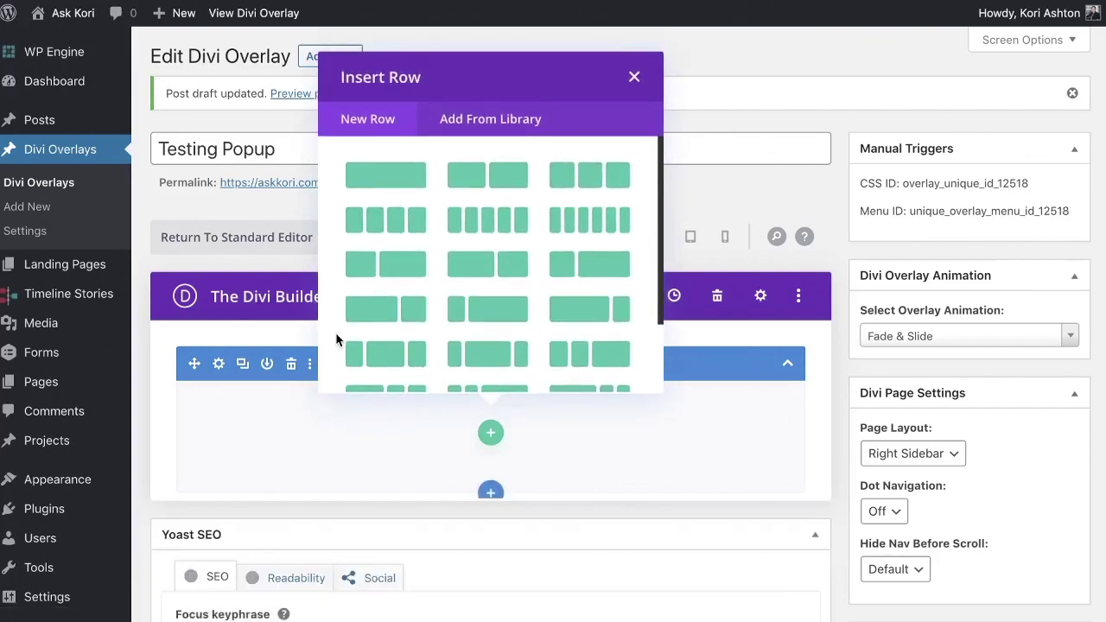
{"action": "left_click", "coordinate": [377, 171]}
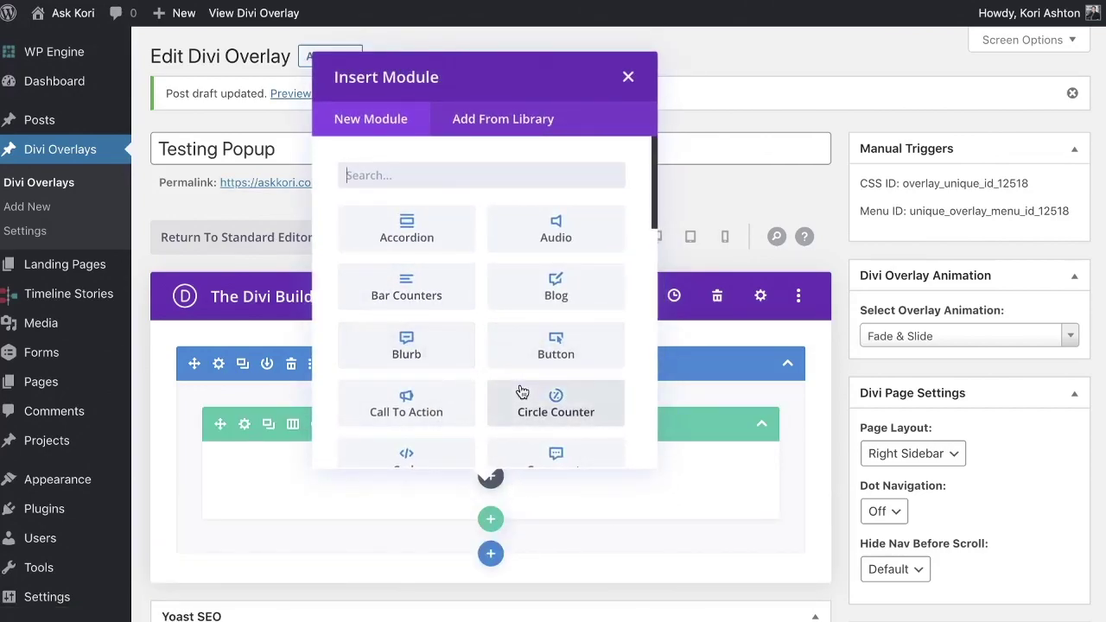
{"action": "scroll", "coordinate": [491, 380], "scroll_direction": "down", "scroll_amount": 2}
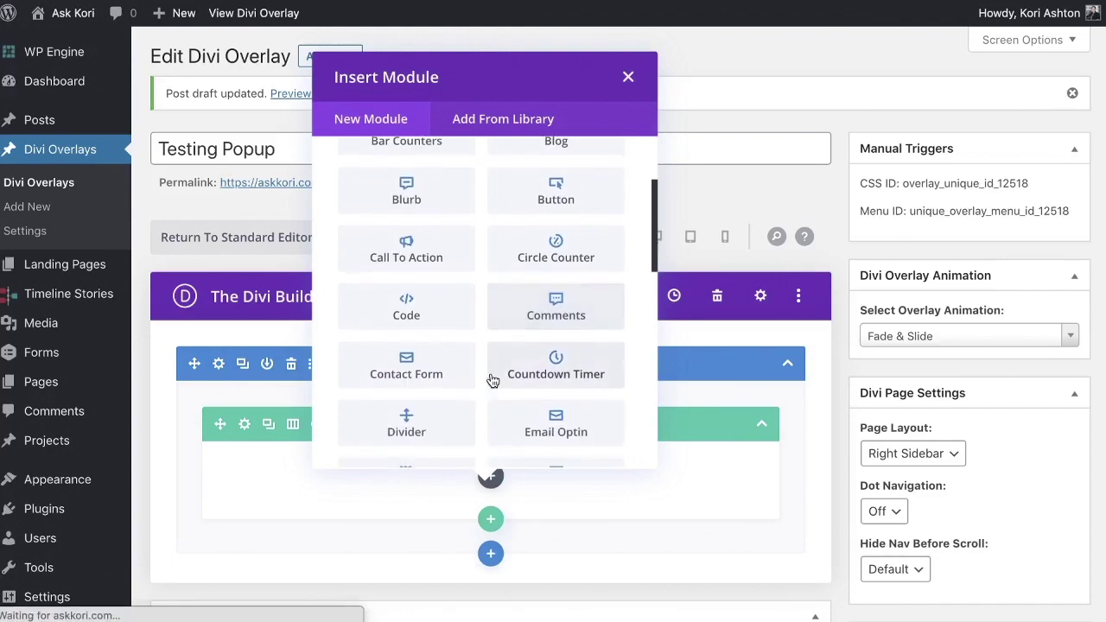
{"action": "left_click", "coordinate": [564, 381]}
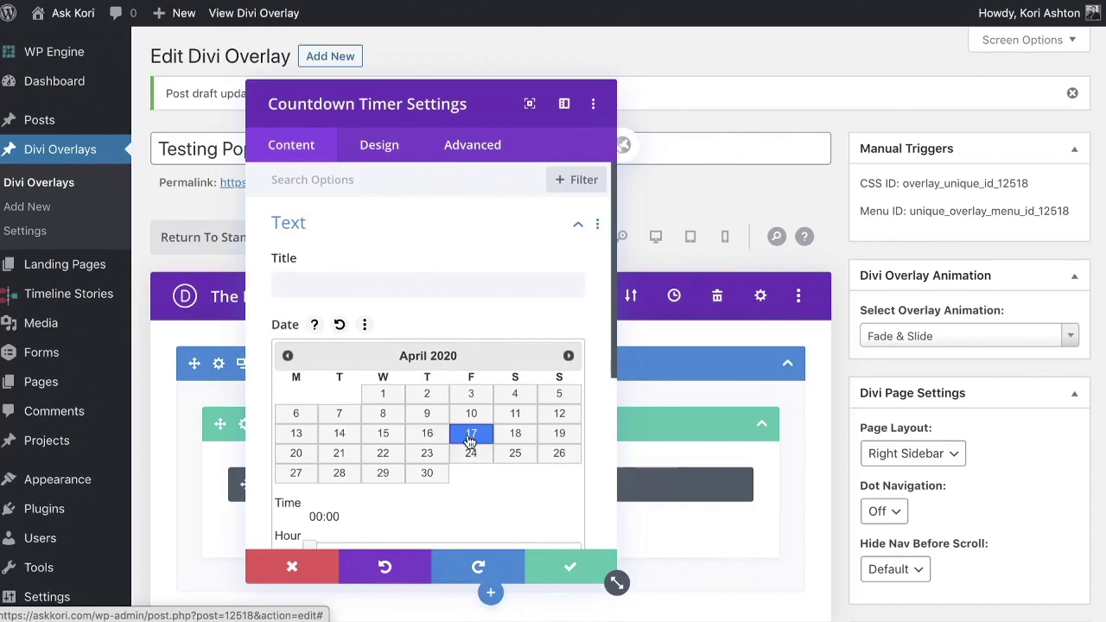
{"action": "scroll", "coordinate": [518, 512], "scroll_direction": "down", "scroll_amount": 2}
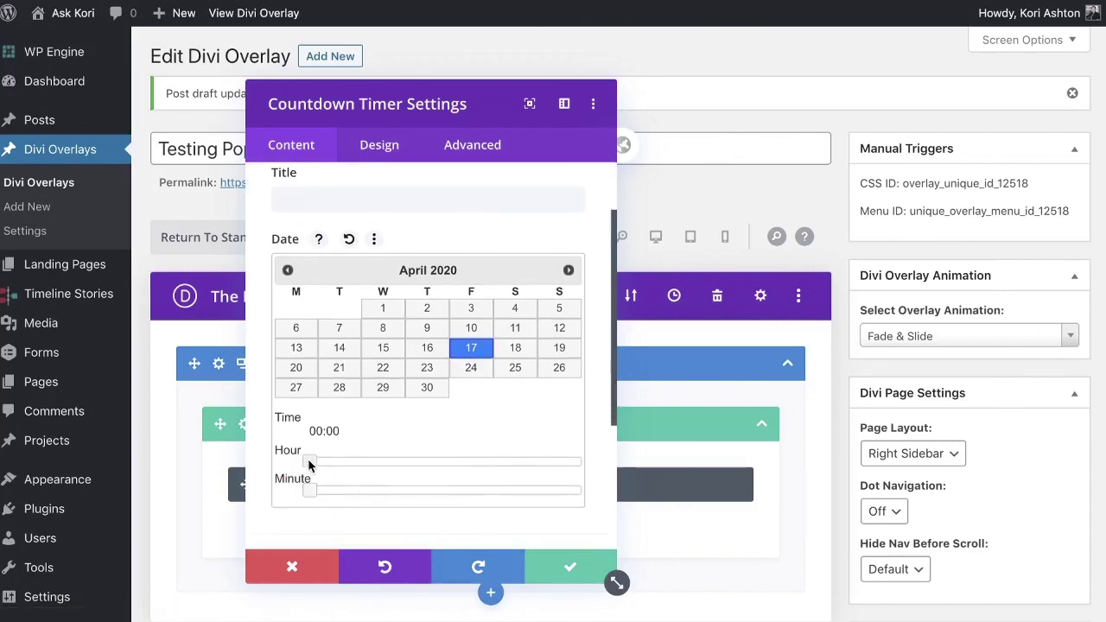
{"action": "left_click_drag", "start_coordinate": [312, 465], "coordinate": [405, 465]}
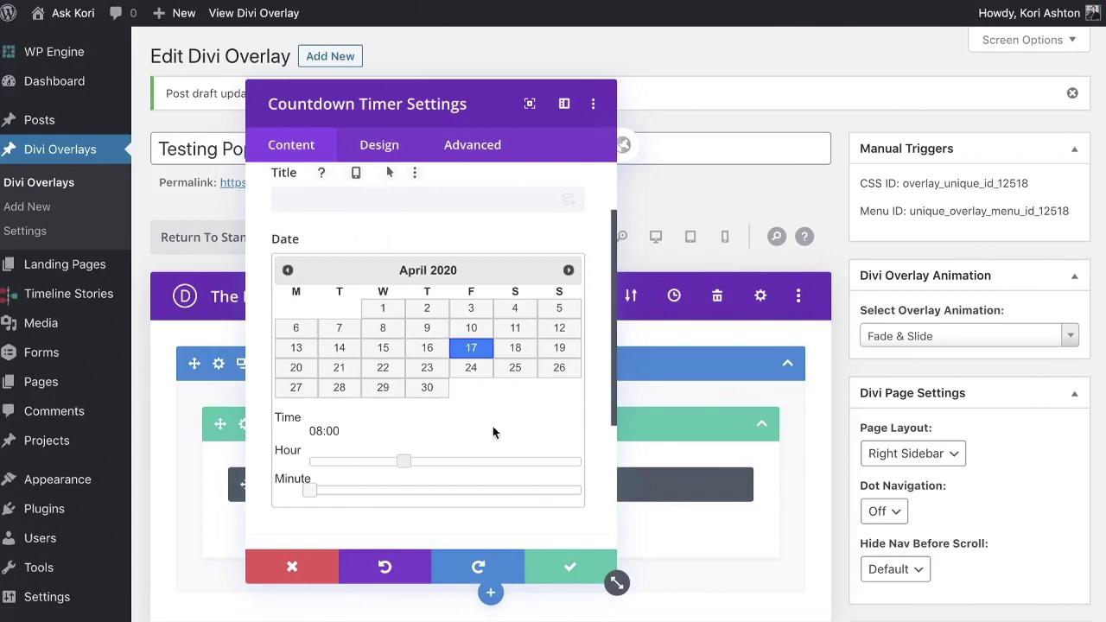
{"action": "left_click", "coordinate": [560, 570]}
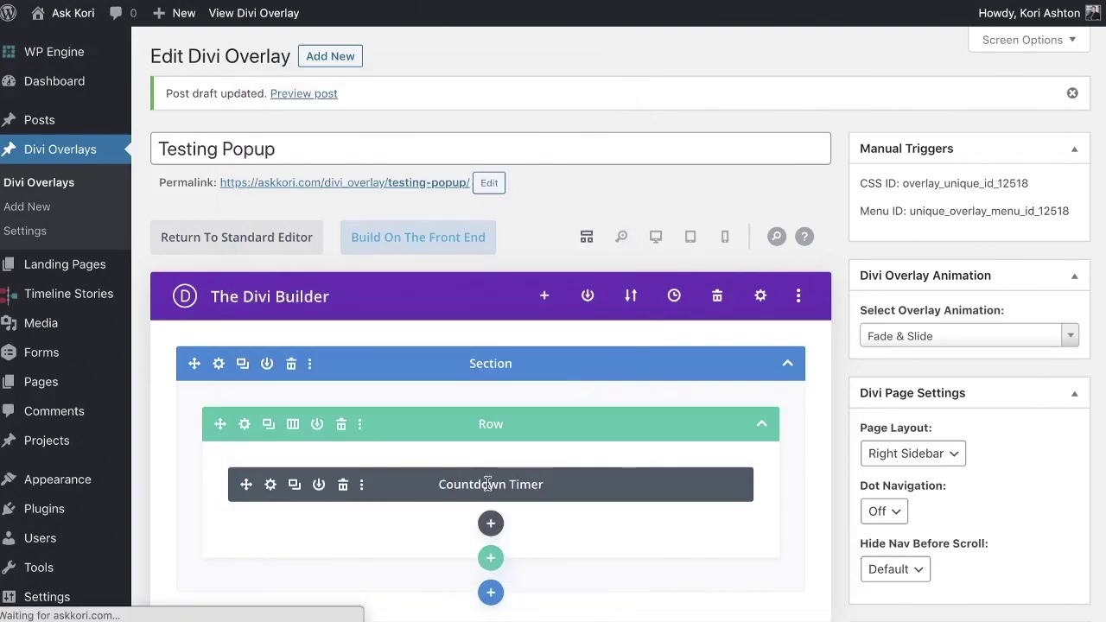
- Add a one-column row with a Button module labelled 'Buy Tickets Now'
{"action": "left_click", "coordinate": [491, 559]}
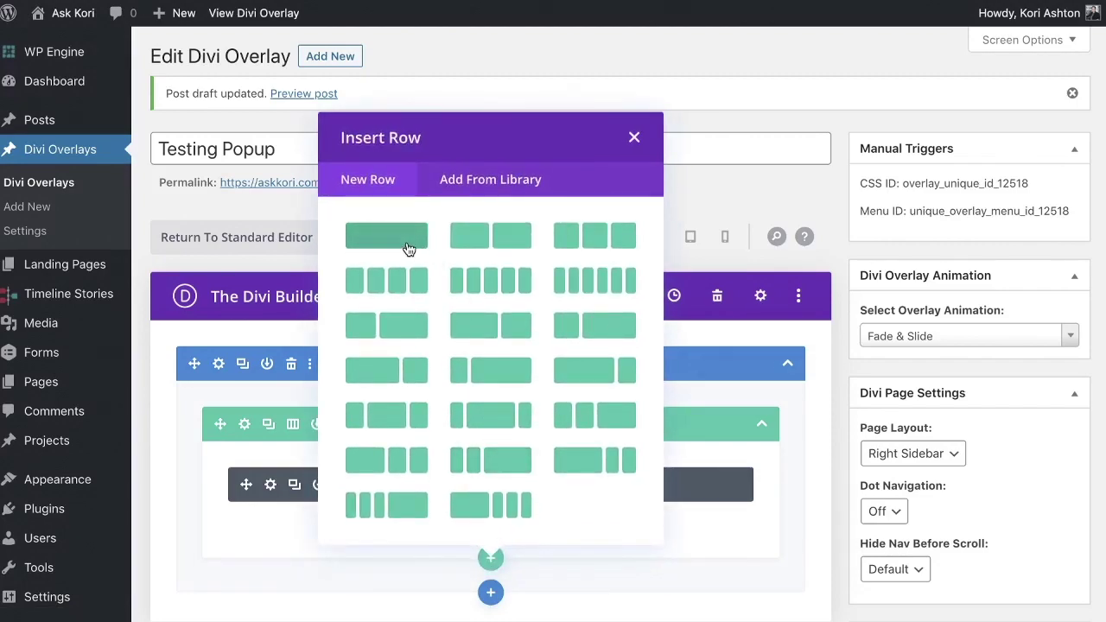
{"action": "left_click", "coordinate": [409, 249]}
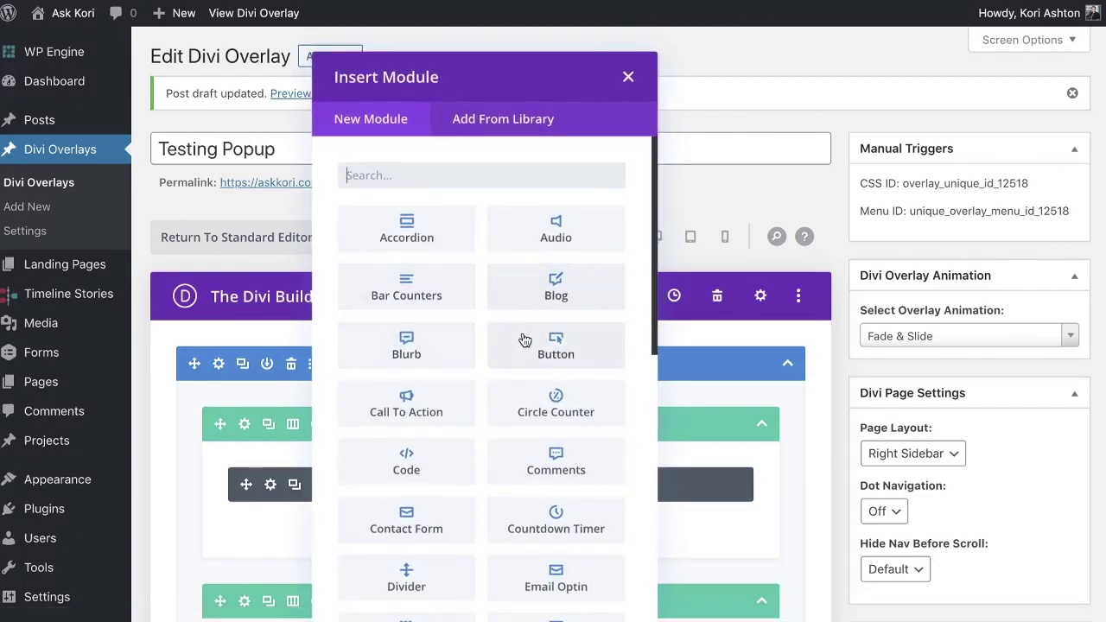
{"action": "left_click", "coordinate": [546, 354]}
{"action": "left_click", "coordinate": [441, 284]}
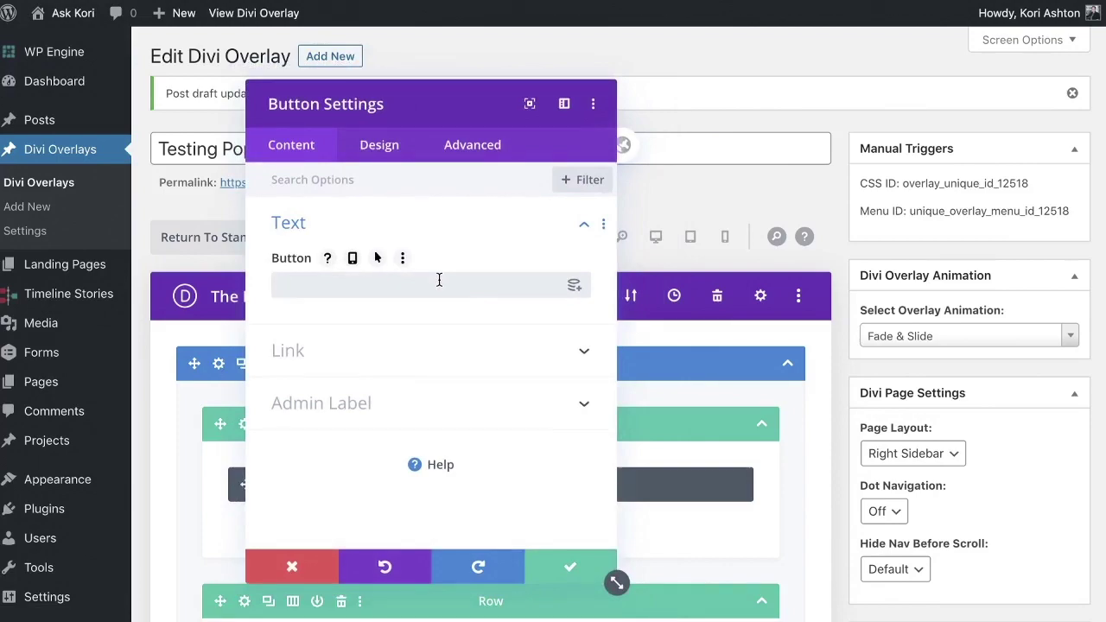
{"action": "type", "text": "Buy Tickets Now"}
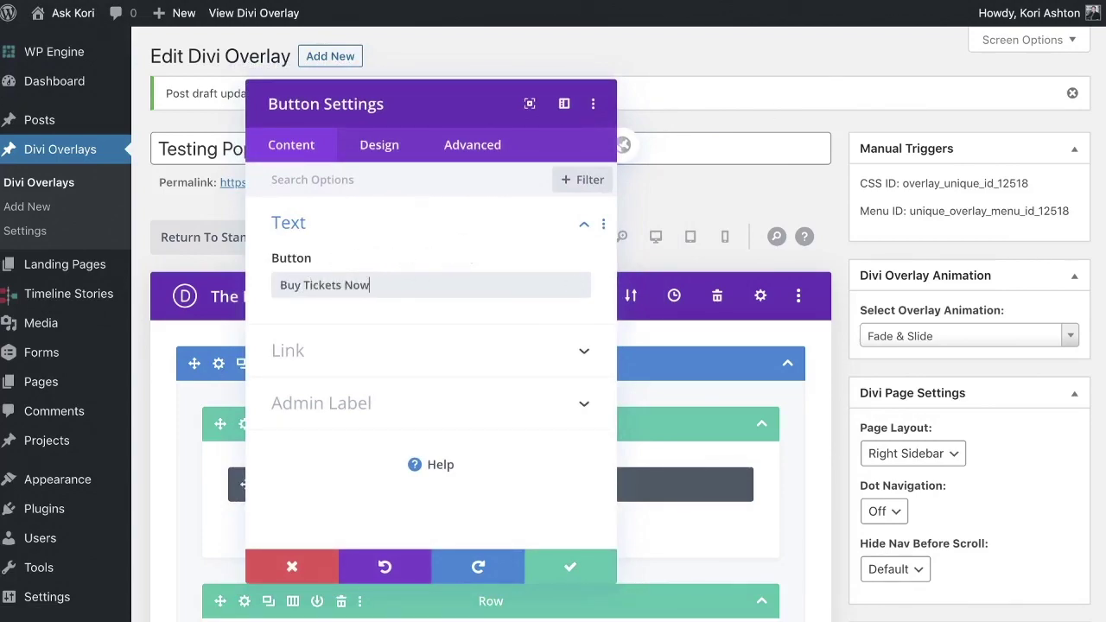
{"action": "left_click", "coordinate": [312, 361]}
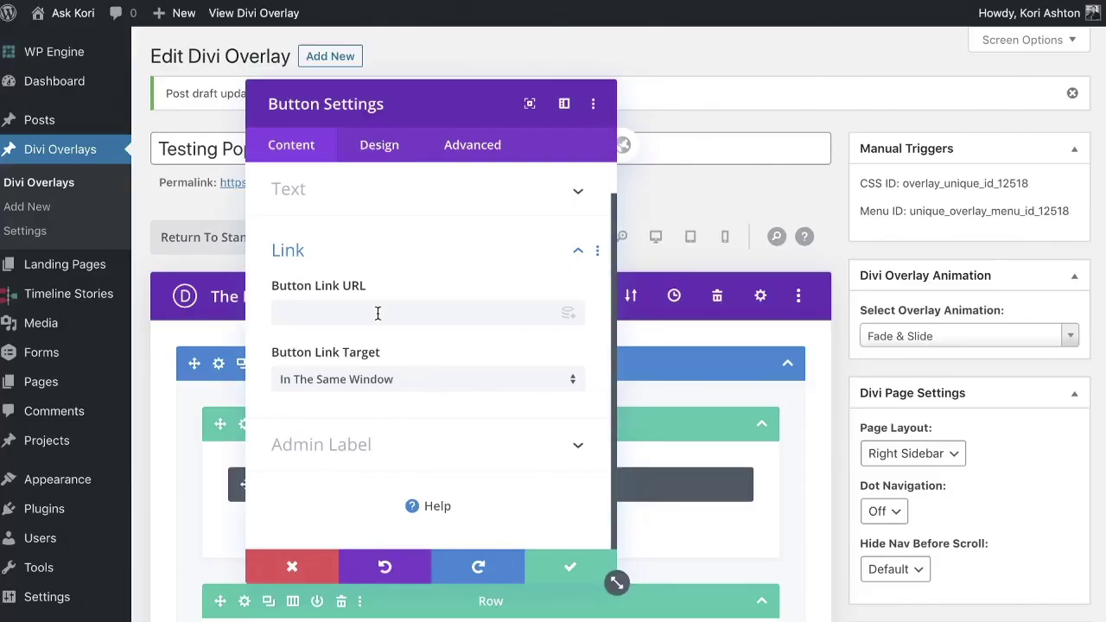
{"action": "left_click", "coordinate": [378, 313]}
{"action": "type", "text": "https://2020.atlanta.wordcamp.org/"}
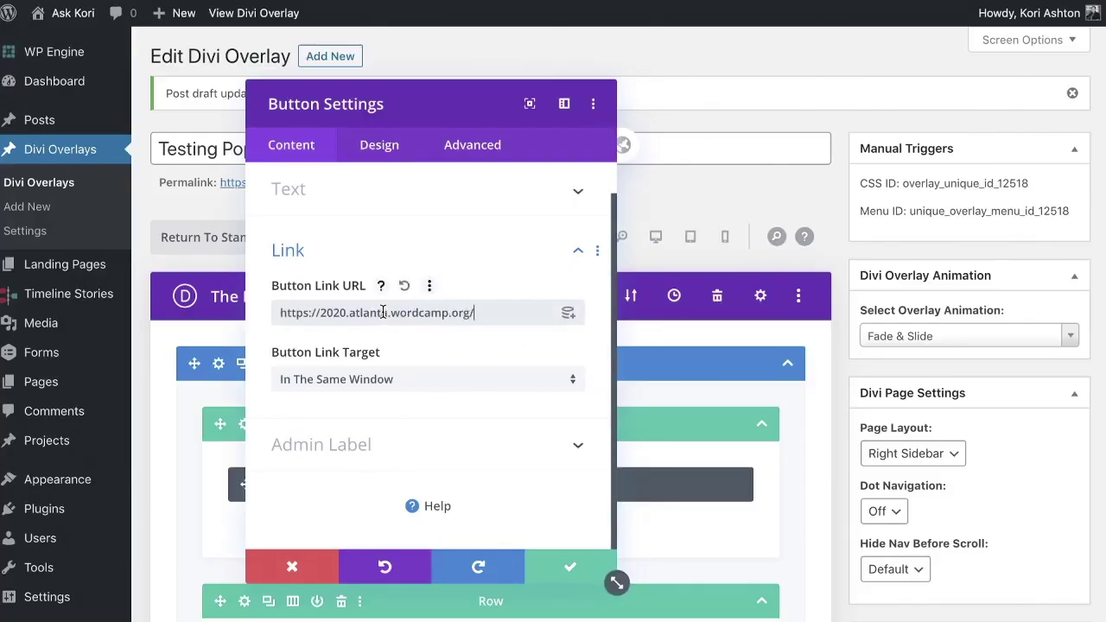
{"action": "left_click", "coordinate": [420, 380]}
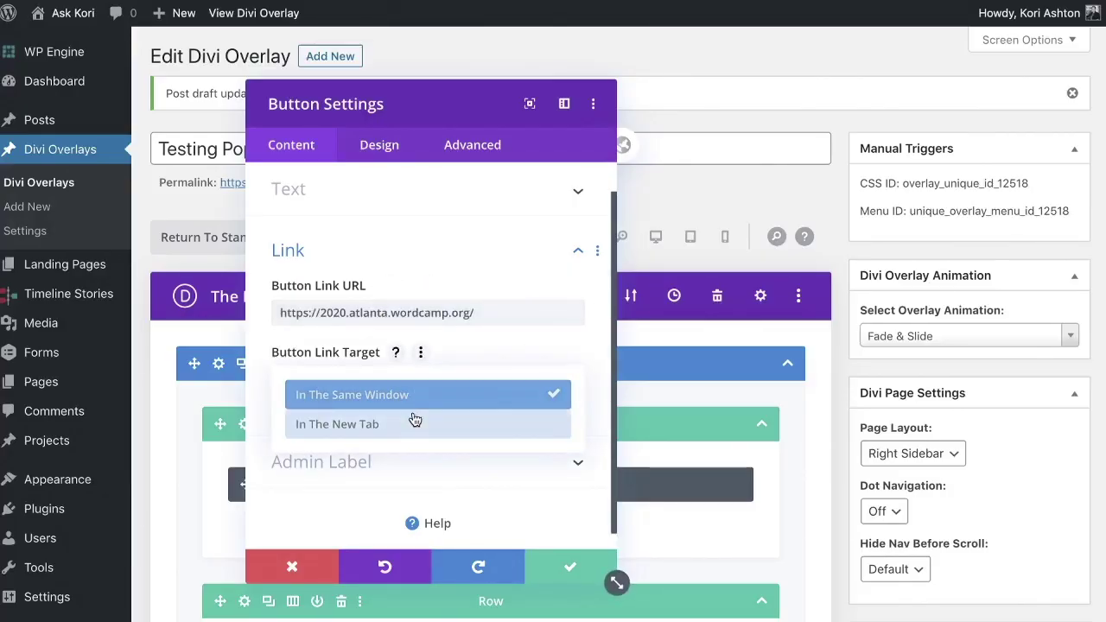
{"action": "left_click", "coordinate": [418, 427]}
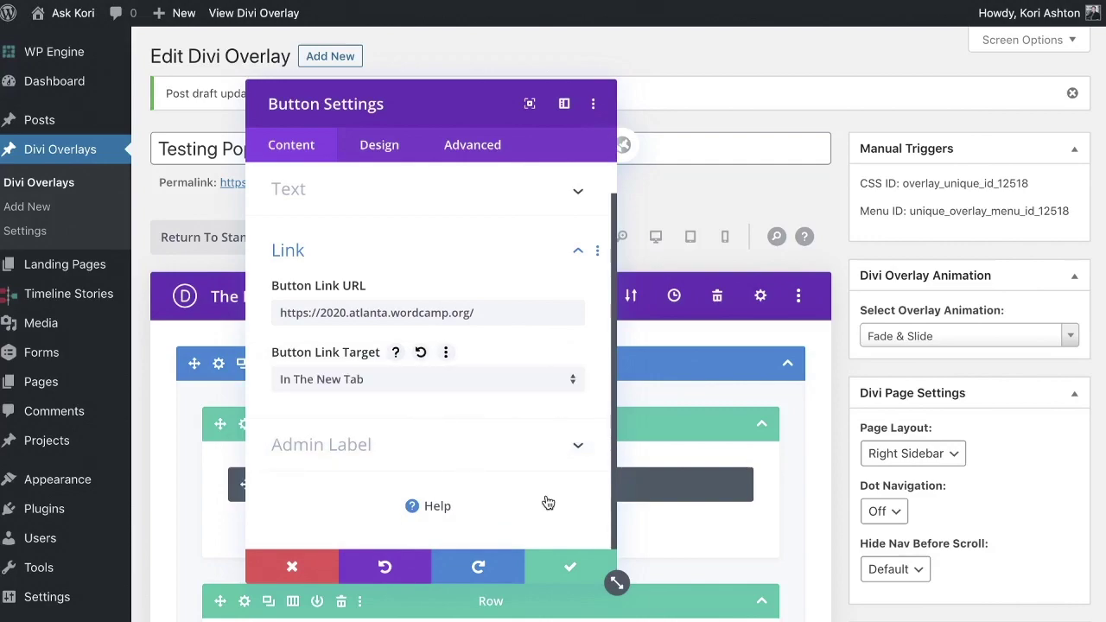
{"action": "left_click", "coordinate": [558, 569]}
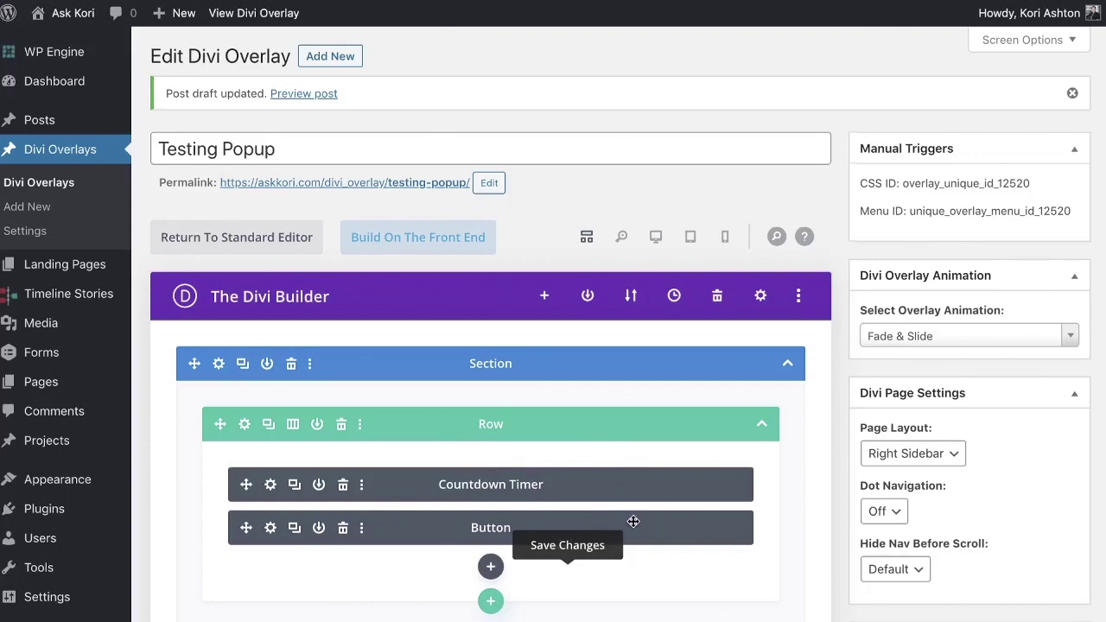
- Collapse Custom Fields and set the overlay background to black at 0.53 opacity
{"action": "scroll", "coordinate": [634, 521], "scroll_direction": "down", "scroll_amount": 12}
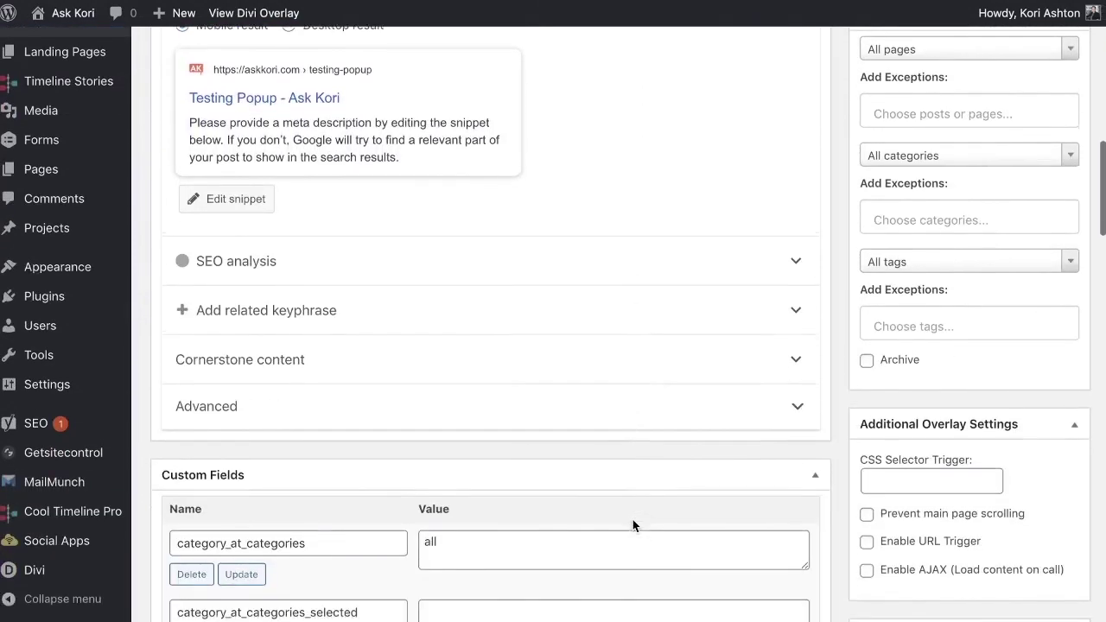
{"action": "scroll", "coordinate": [633, 525], "scroll_direction": "down", "scroll_amount": 3}
{"action": "left_click", "coordinate": [815, 242]}
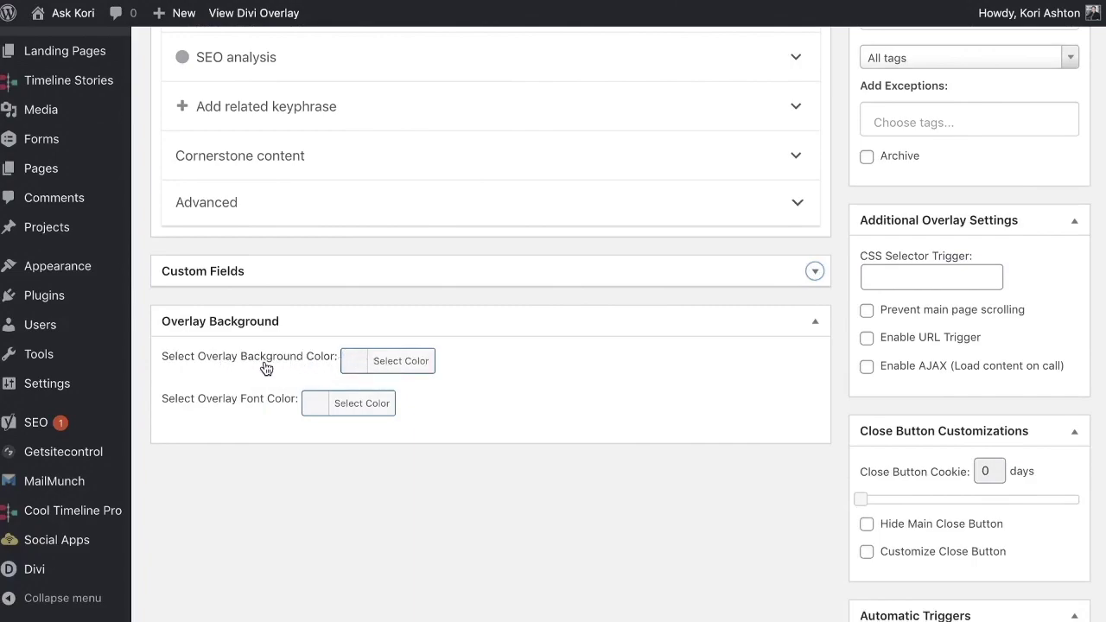
{"action": "left_click", "coordinate": [353, 370]}
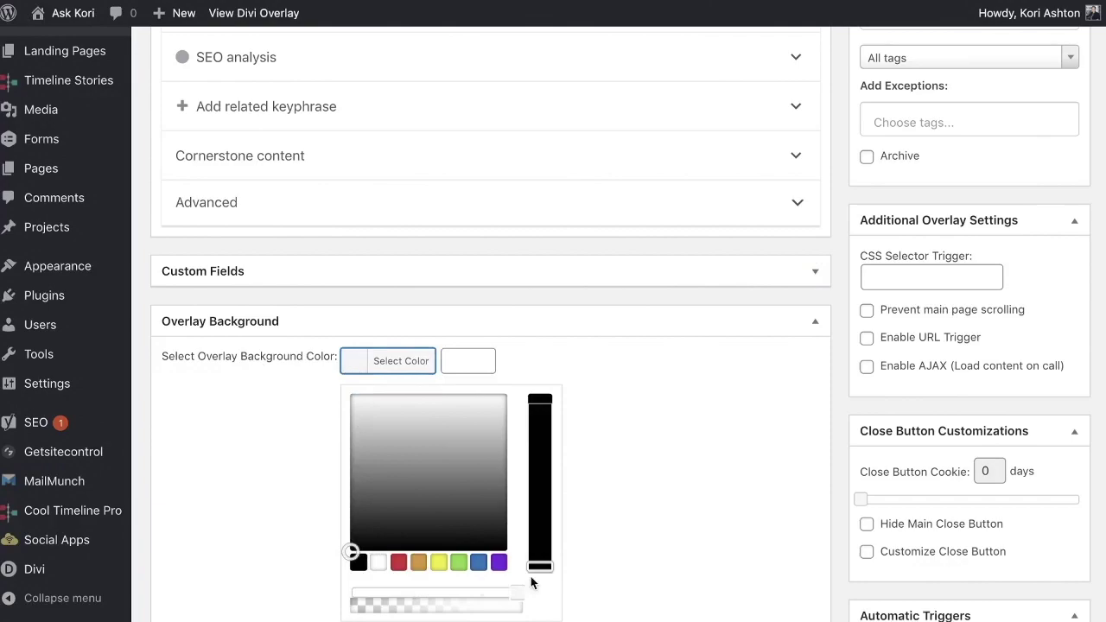
{"action": "scroll", "coordinate": [533, 579], "scroll_direction": "down", "scroll_amount": 1}
{"action": "left_click", "coordinate": [512, 525]}
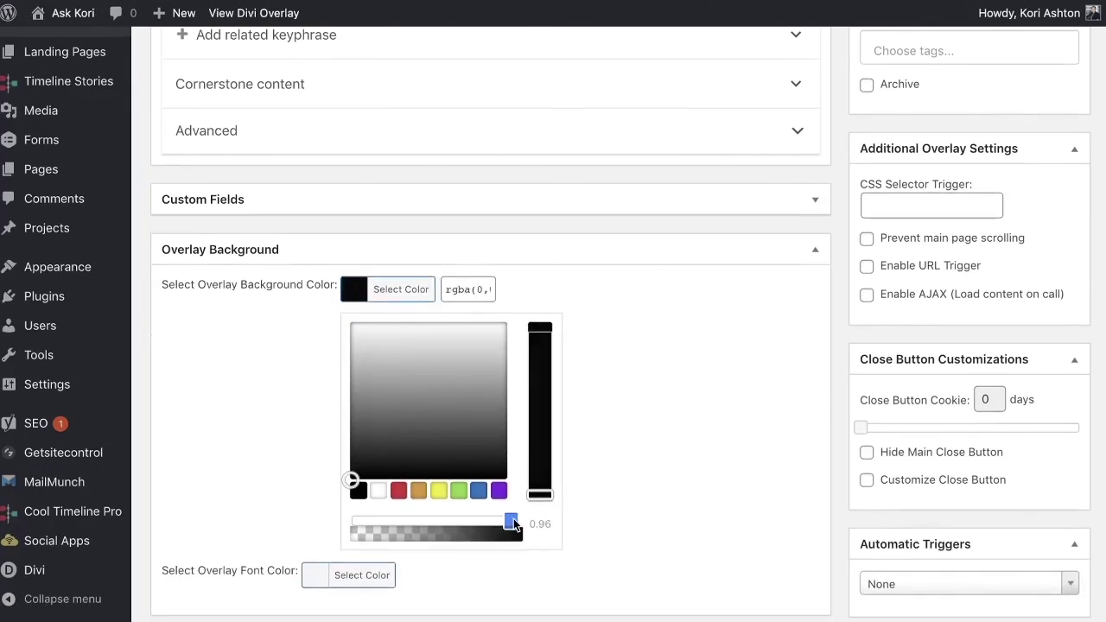
{"action": "left_click_drag", "start_coordinate": [513, 525], "coordinate": [442, 520]}
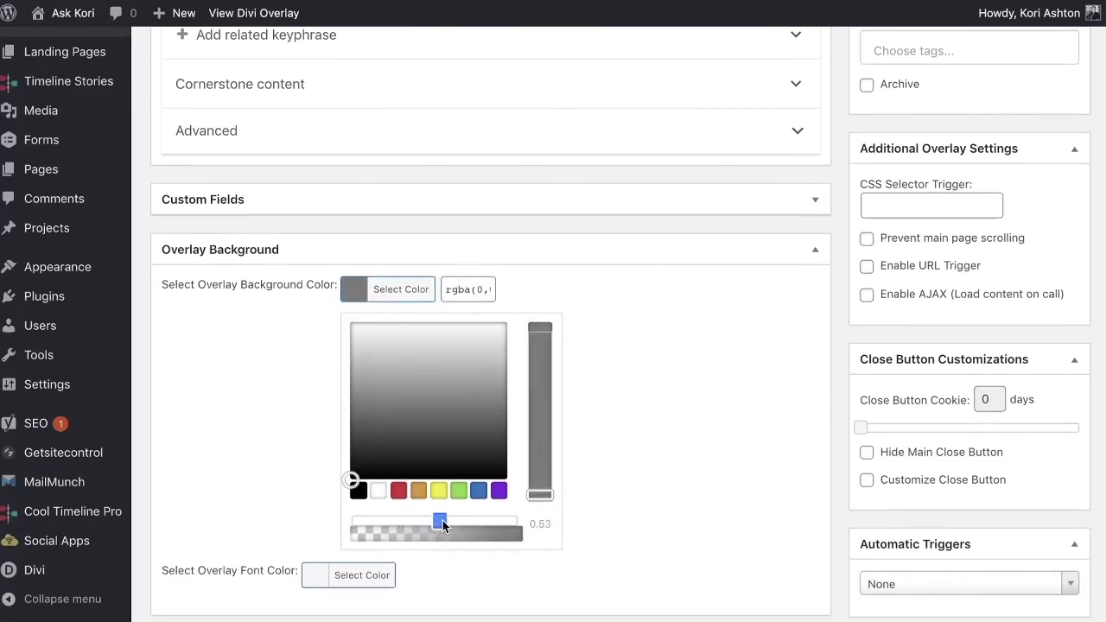
{"action": "left_click", "coordinate": [285, 458]}
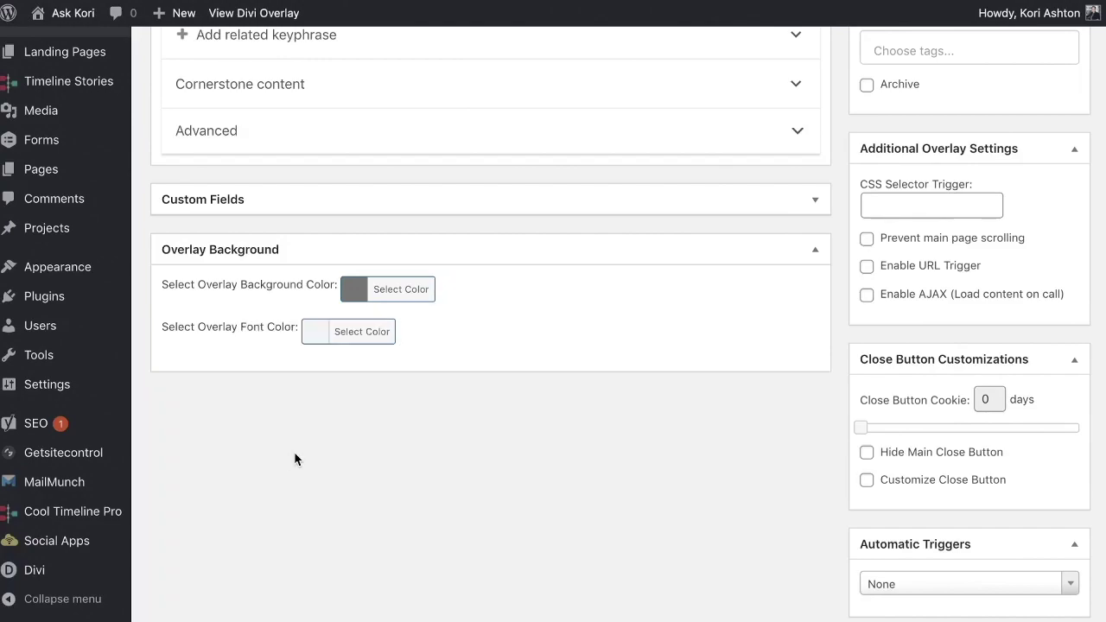
- Set the overlay font colour to white
{"action": "left_click", "coordinate": [313, 337]}
{"action": "left_click", "coordinate": [339, 533]}
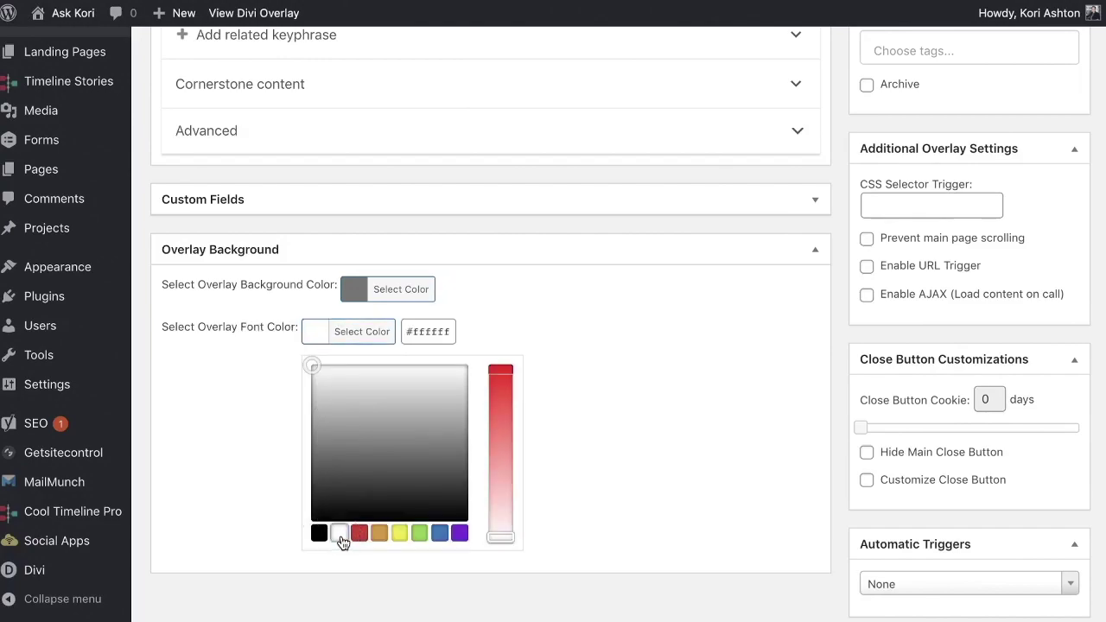
{"action": "left_click", "coordinate": [650, 442]}
{"action": "scroll", "coordinate": [829, 437], "scroll_direction": "up", "scroll_amount": 9}
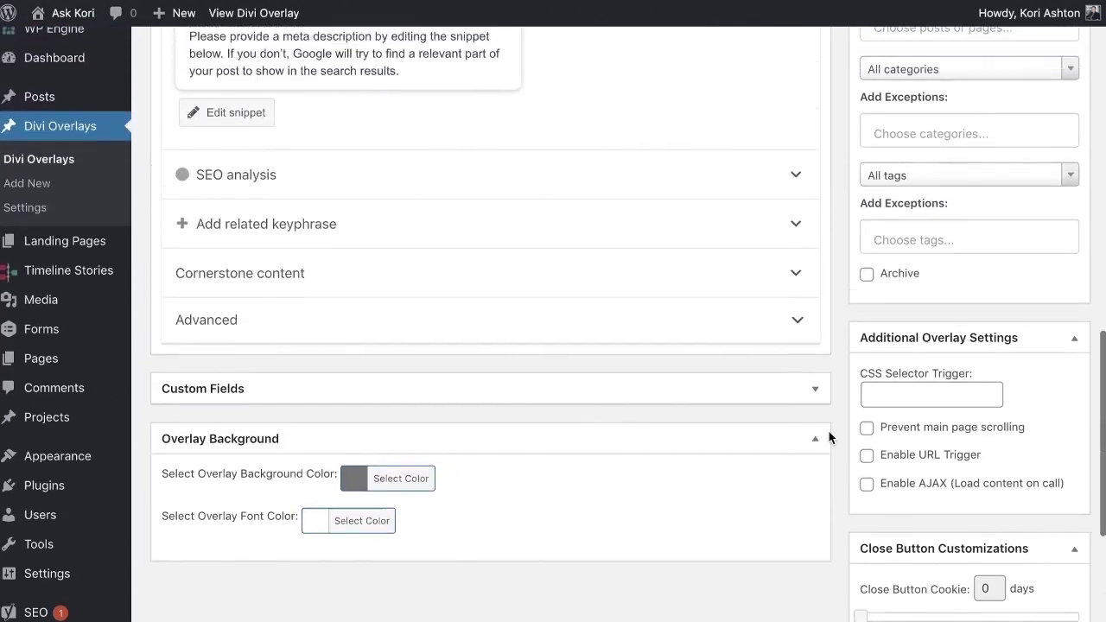
{"action": "scroll", "coordinate": [828, 431], "scroll_direction": "up", "scroll_amount": 8}
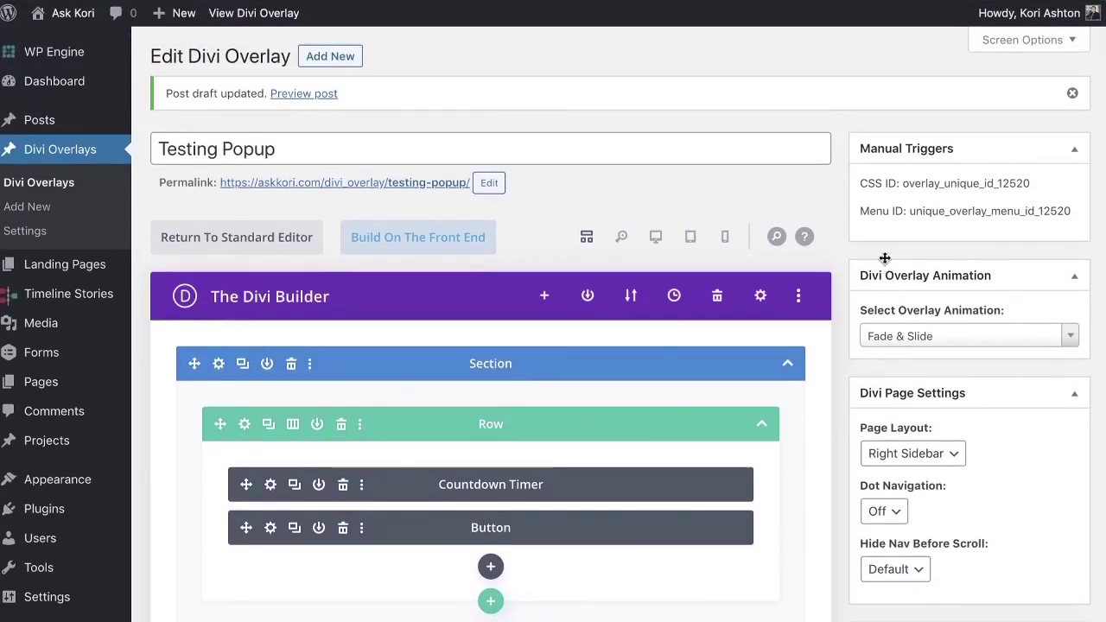
- Keep Fade & Slide as the overlay animation
{"action": "left_click", "coordinate": [935, 335]}
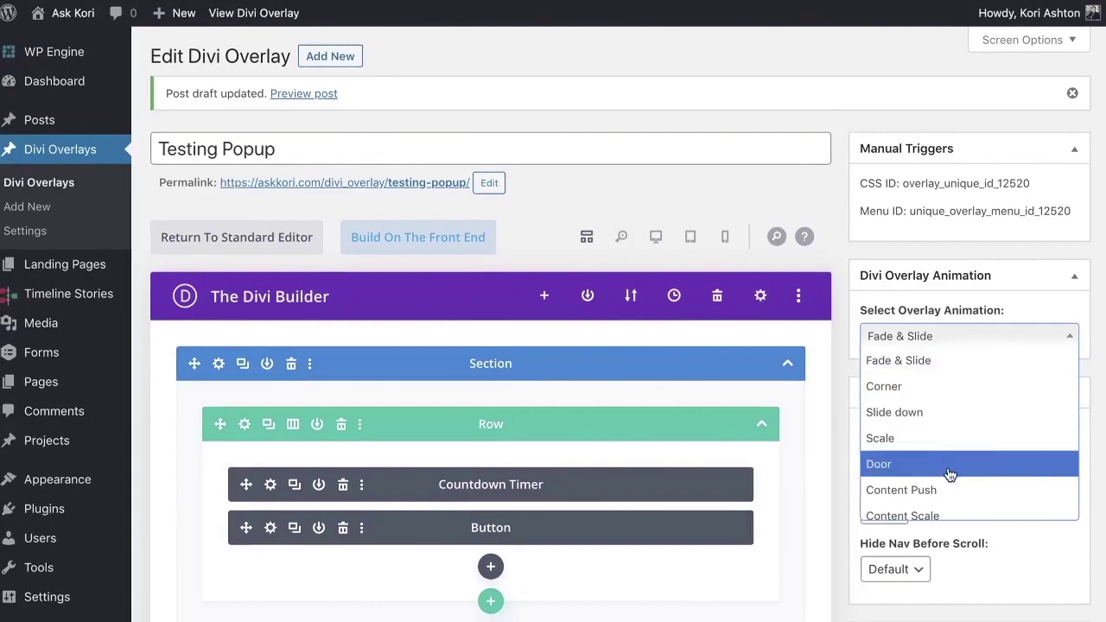
{"action": "scroll", "coordinate": [949, 411], "scroll_direction": "down", "scroll_amount": 3}
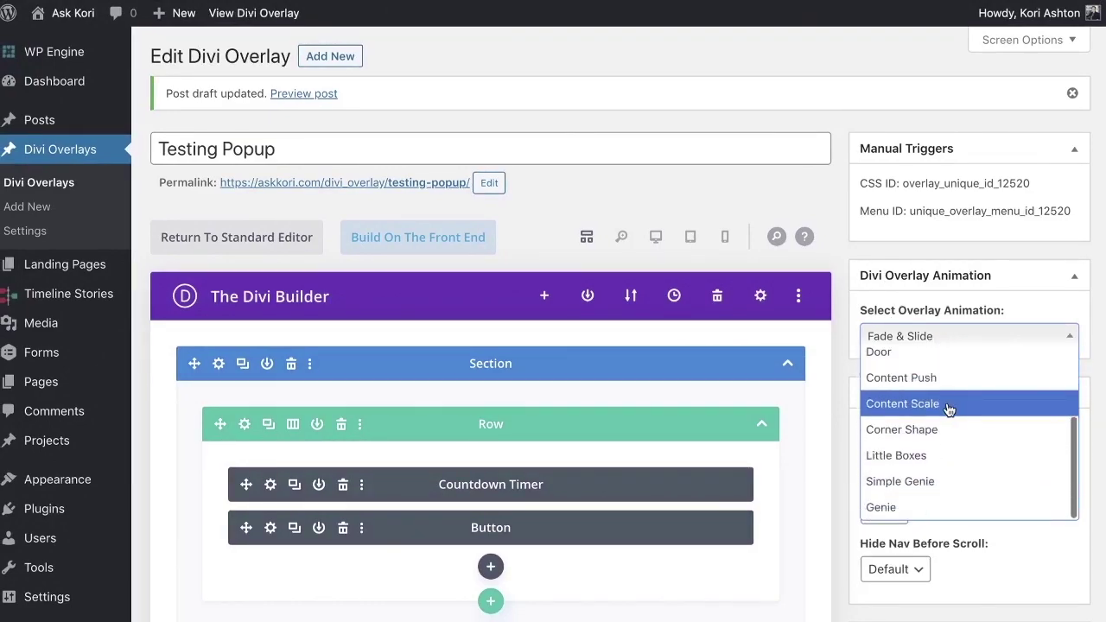
{"action": "scroll", "coordinate": [949, 412], "scroll_direction": "down", "scroll_amount": 1}
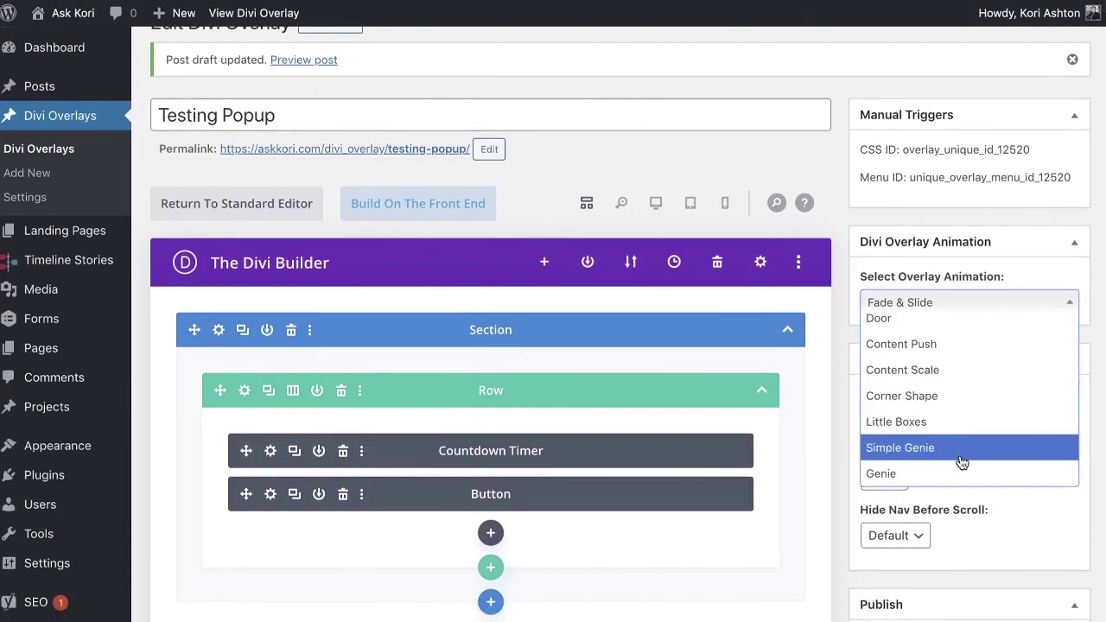
{"action": "scroll", "coordinate": [955, 363], "scroll_direction": "up", "scroll_amount": 3}
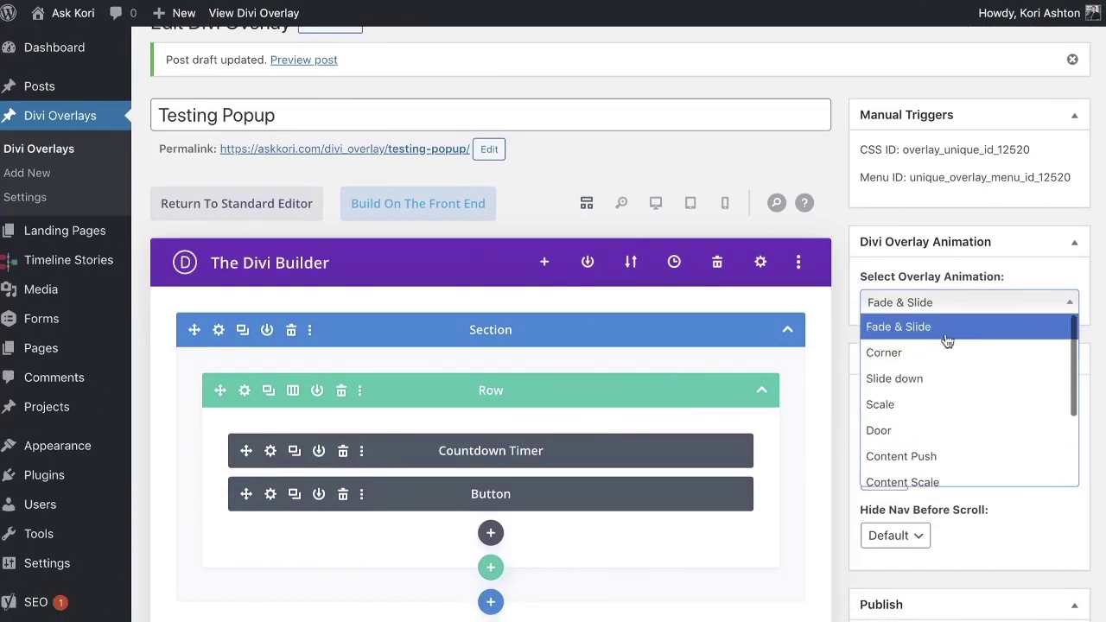
{"action": "left_click", "coordinate": [951, 322]}
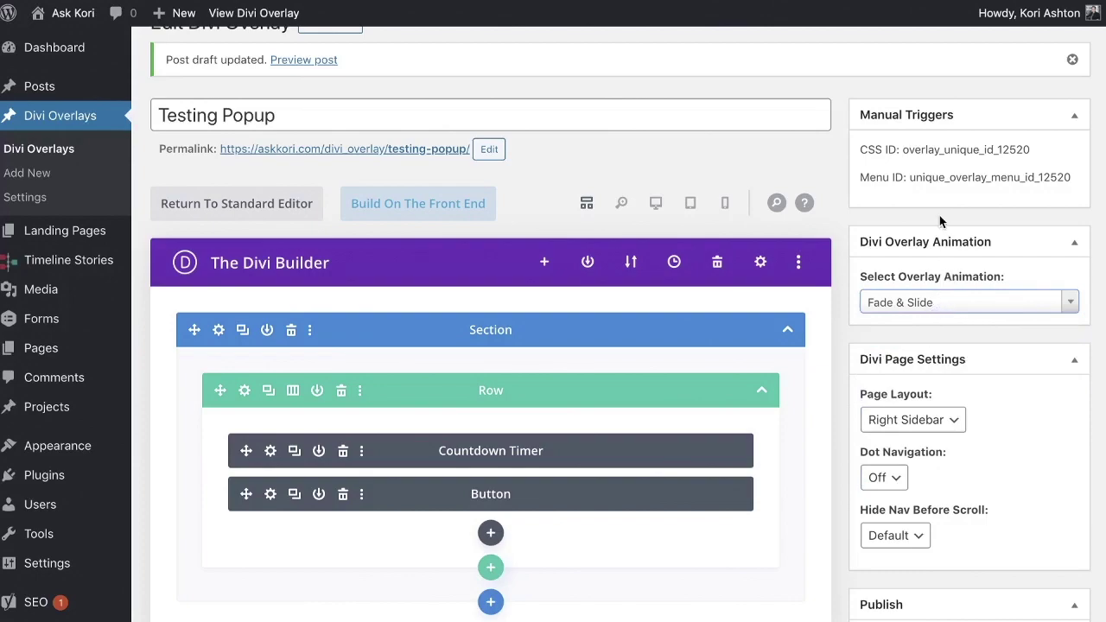
- Leave the Automatic Triggers setting on None so the overlay never shows automatically
{"action": "scroll", "coordinate": [940, 281], "scroll_direction": "down", "scroll_amount": 8}
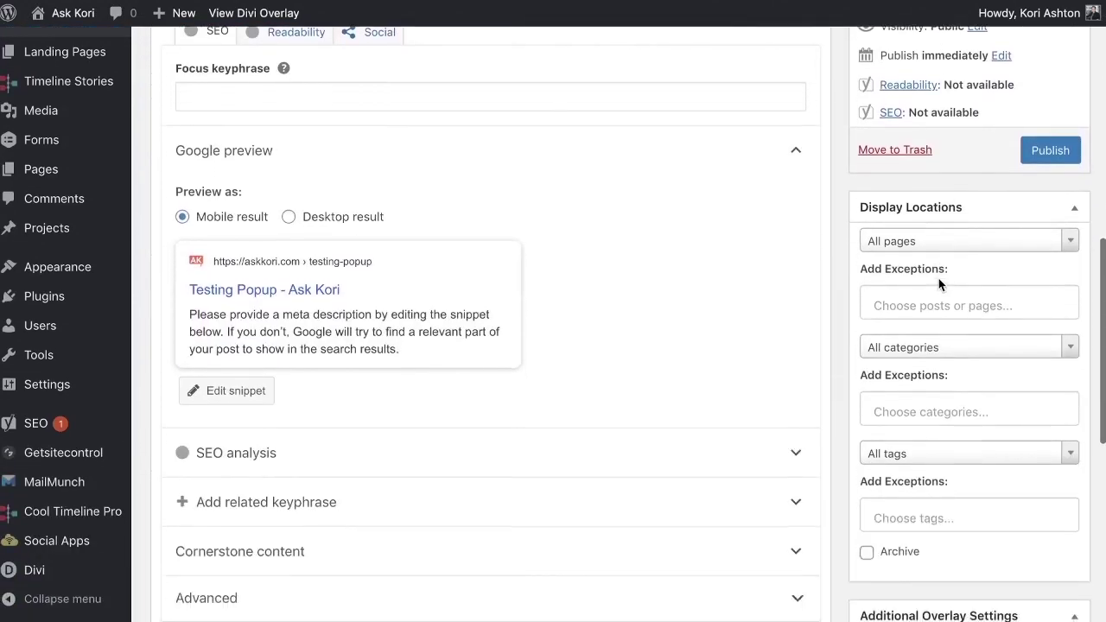
{"action": "scroll", "coordinate": [938, 279], "scroll_direction": "down", "scroll_amount": 1}
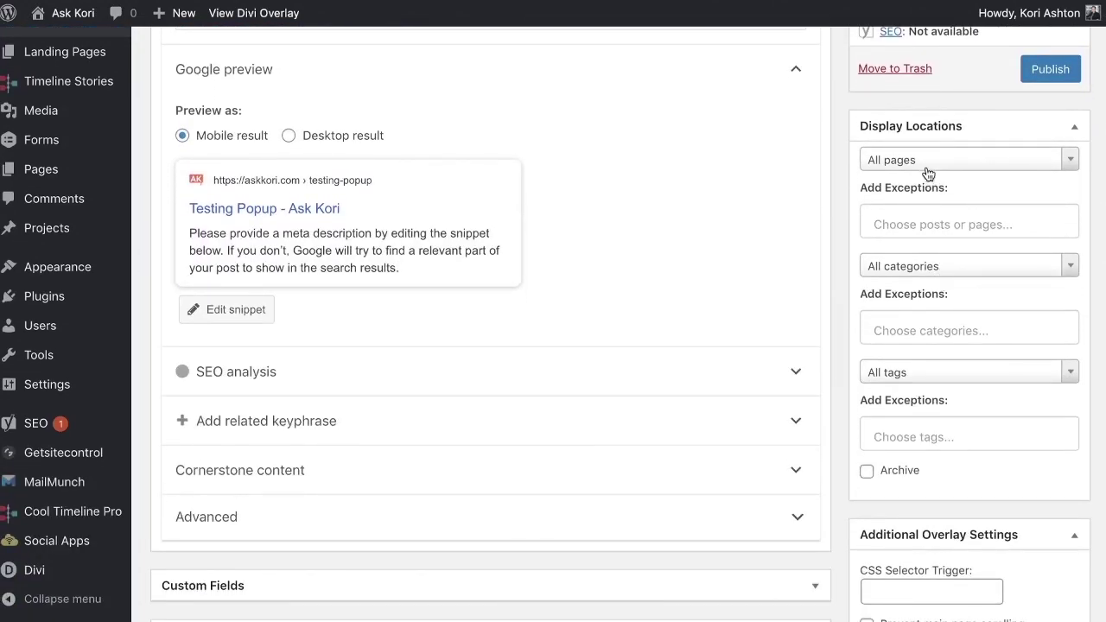
{"action": "scroll", "coordinate": [918, 285], "scroll_direction": "down", "scroll_amount": 2}
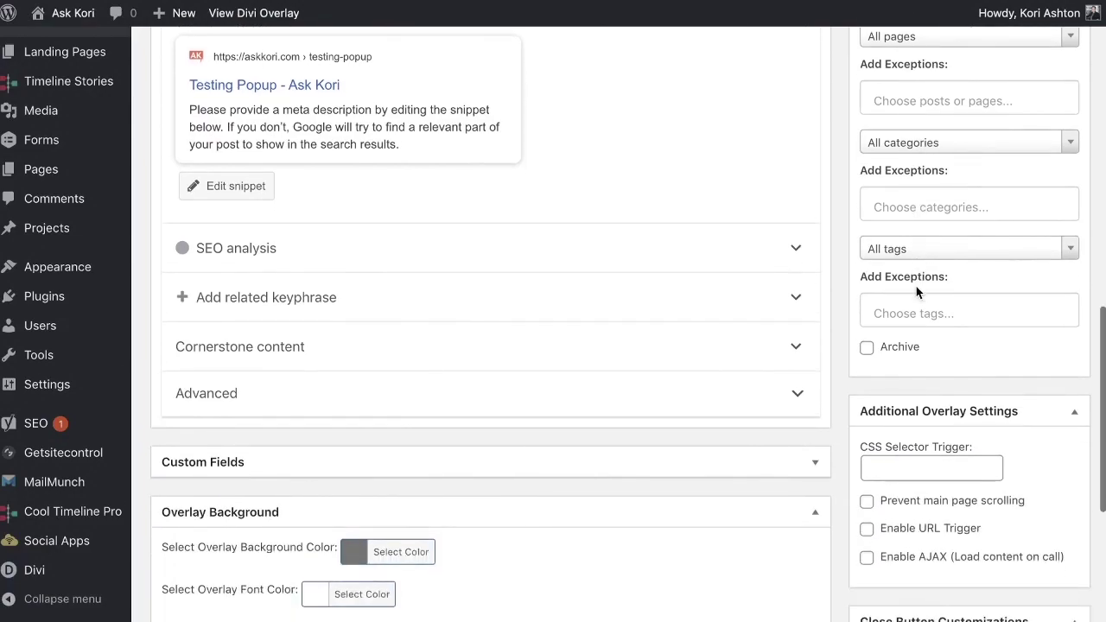
{"action": "scroll", "coordinate": [915, 286], "scroll_direction": "down", "scroll_amount": 2}
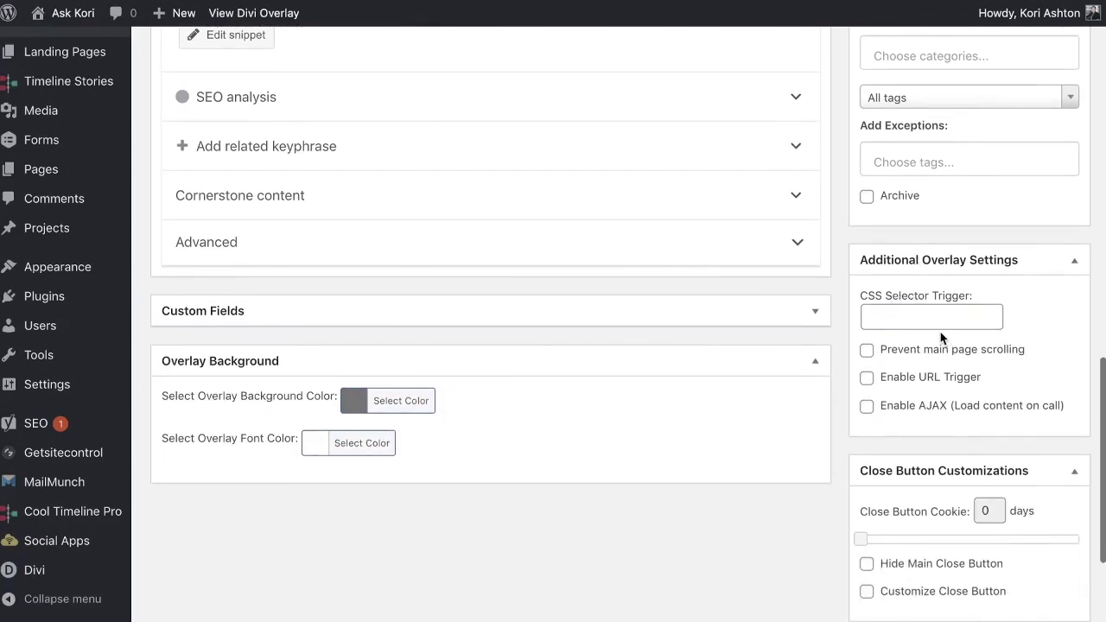
{"action": "scroll", "coordinate": [940, 337], "scroll_direction": "down", "scroll_amount": 1}
{"action": "scroll", "coordinate": [921, 333], "scroll_direction": "down", "scroll_amount": 1}
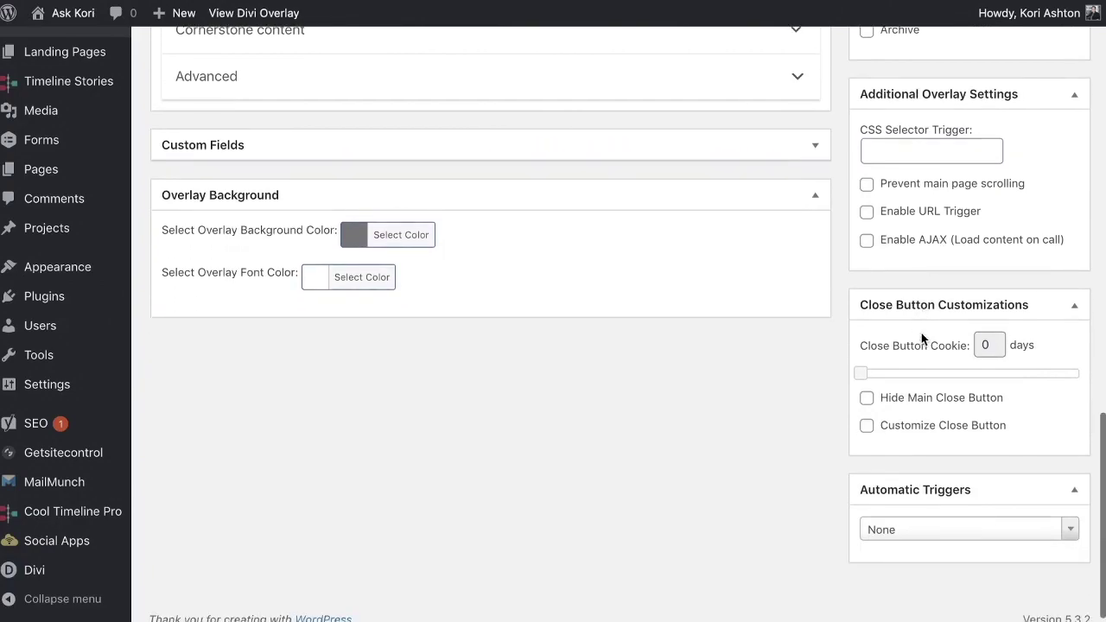
{"action": "left_click", "coordinate": [955, 531]}
{"action": "left_click", "coordinate": [762, 444]}
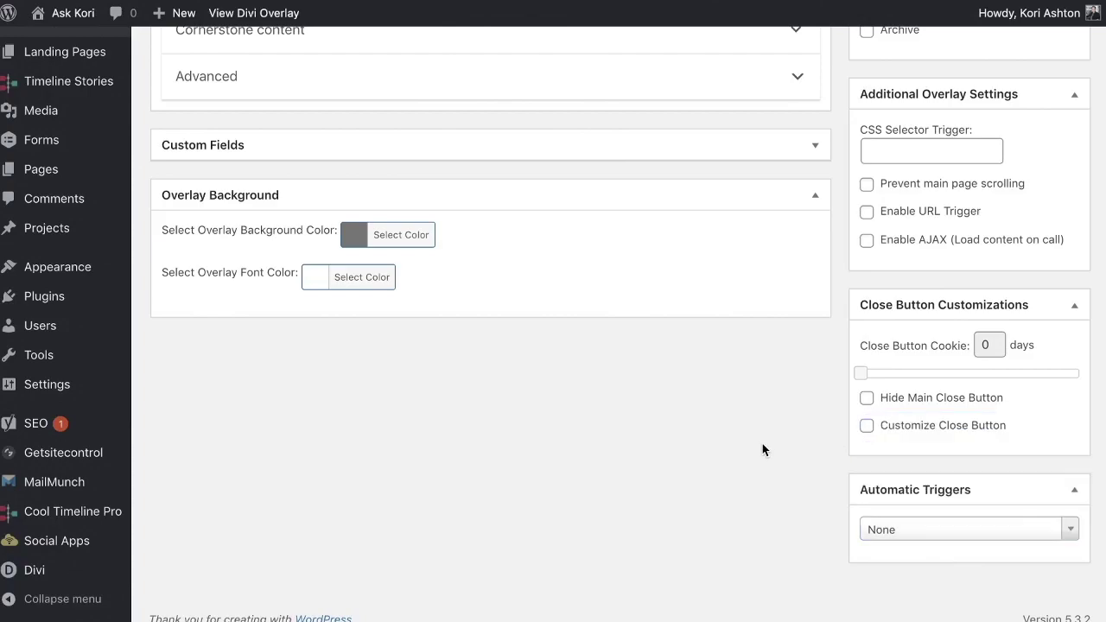
{"action": "scroll", "coordinate": [828, 442], "scroll_direction": "up", "scroll_amount": 9}
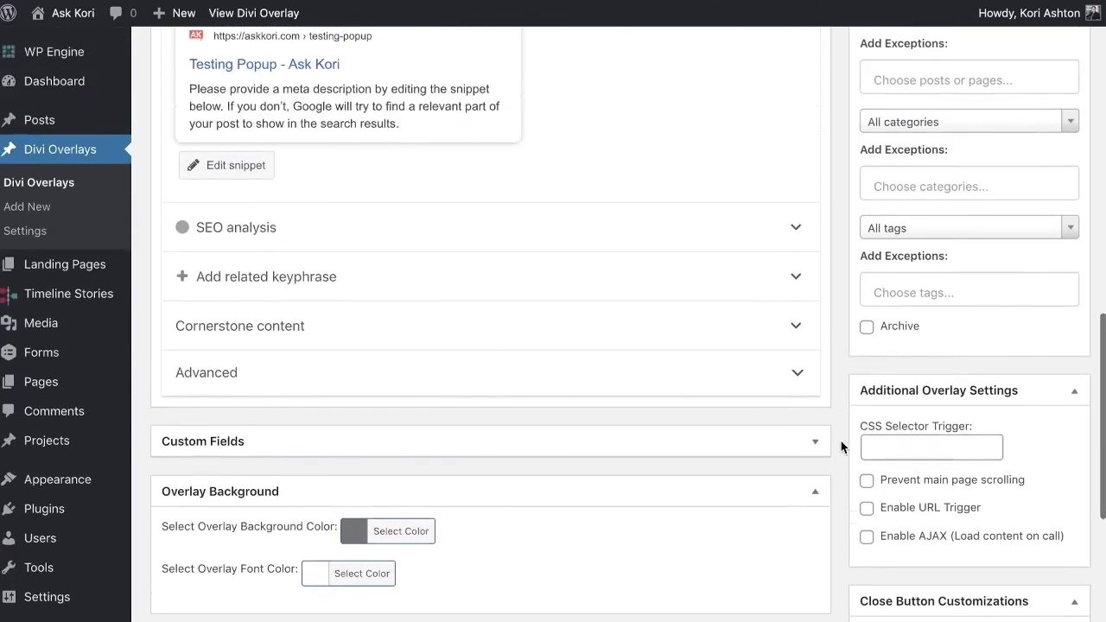
- Select the overlay's CSS ID overlay_unique_id_12520 under Manual Triggers
{"action": "scroll", "coordinate": [841, 441], "scroll_direction": "up", "scroll_amount": 7}
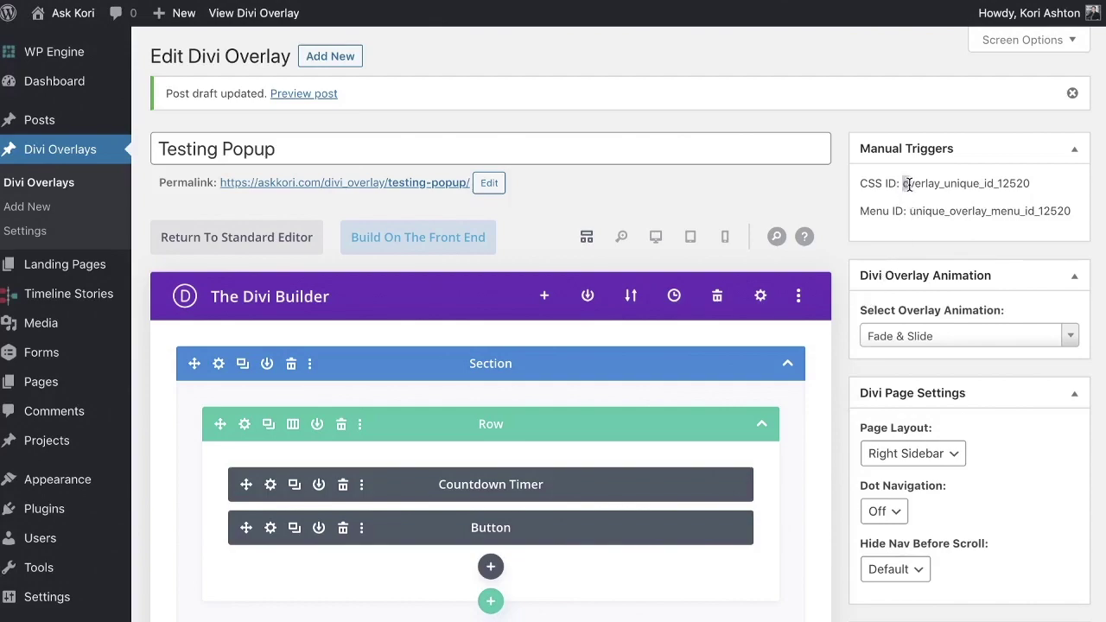
{"action": "left_click_drag", "start_coordinate": [909, 184], "coordinate": [1030, 187]}
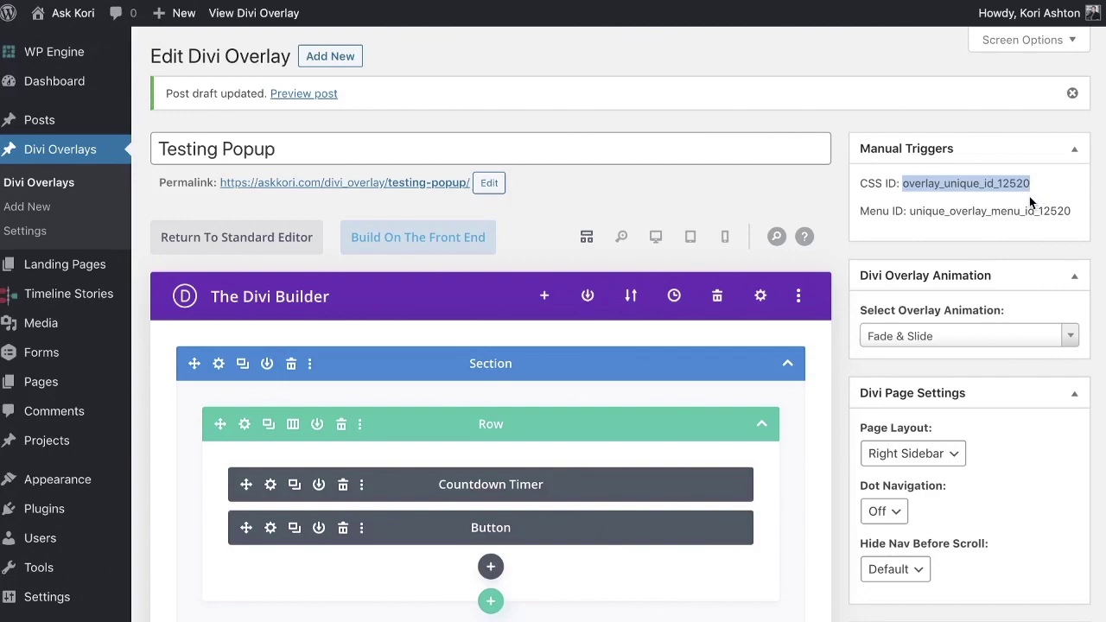
{"action": "left_click", "coordinate": [985, 191]}
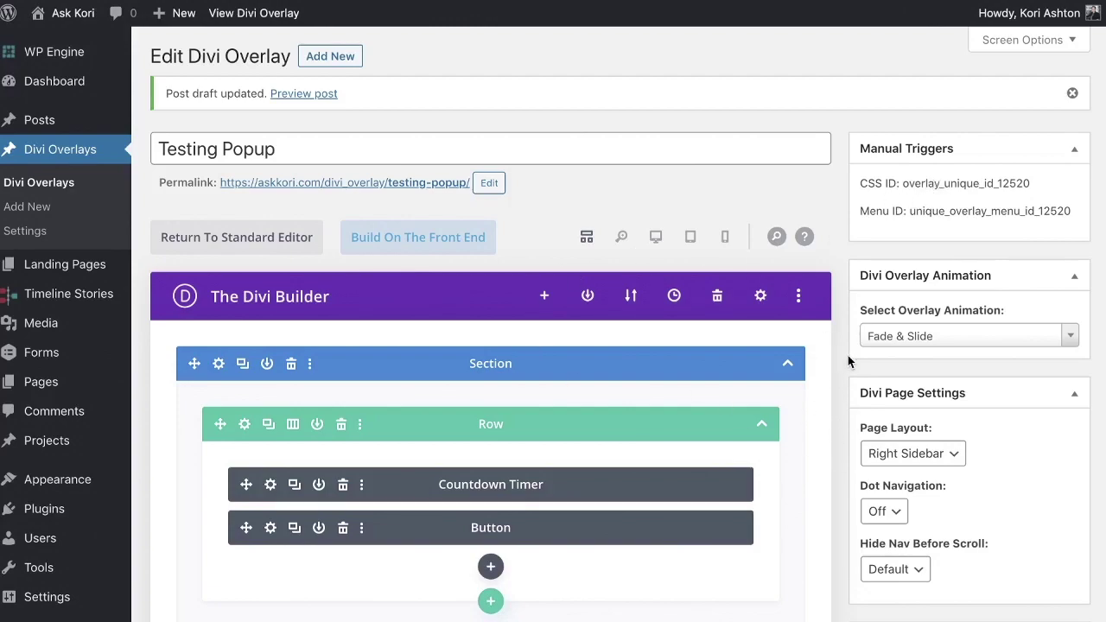
- Publish the Testing Popup overlay and go to the All Pages list
{"action": "scroll", "coordinate": [841, 352], "scroll_direction": "down", "scroll_amount": 5}
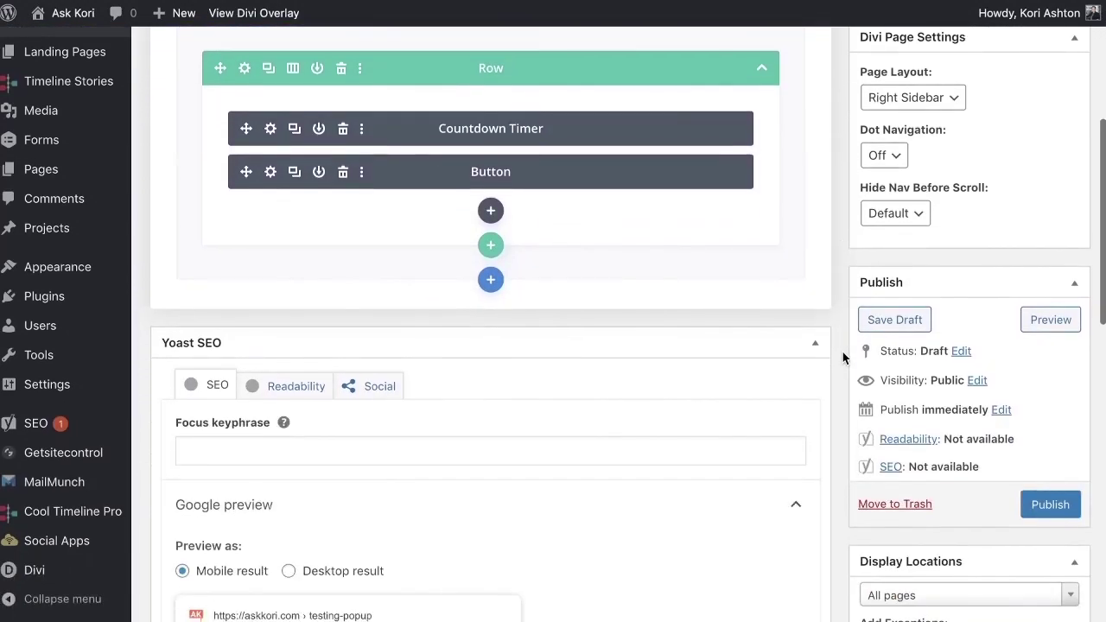
{"action": "left_click", "coordinate": [1043, 512]}
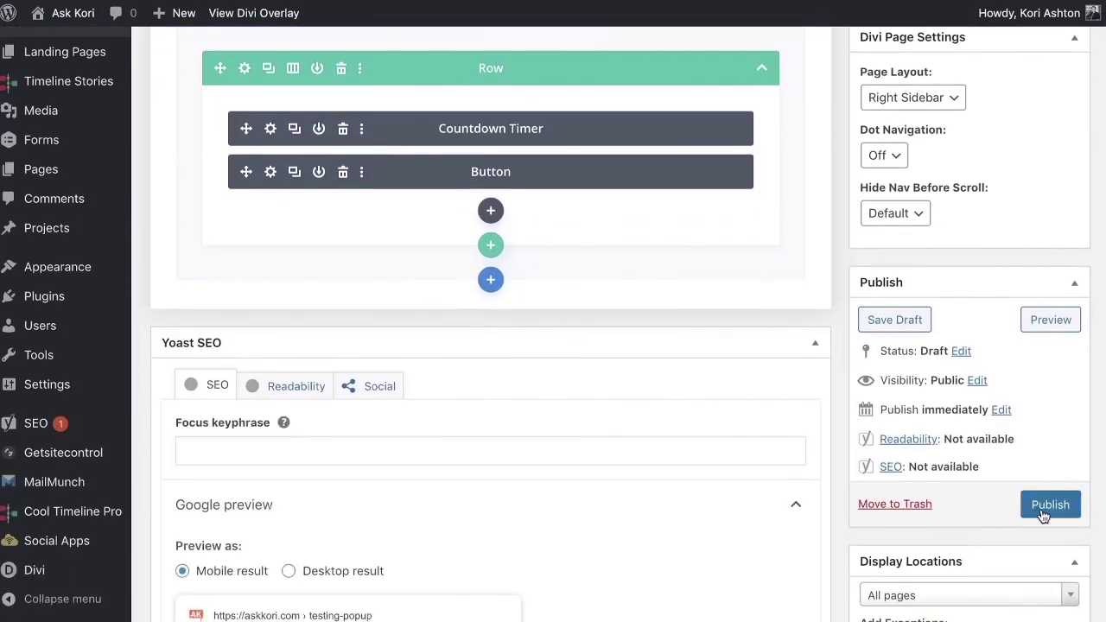
{"action": "mouse_move", "coordinate": [109, 380]}
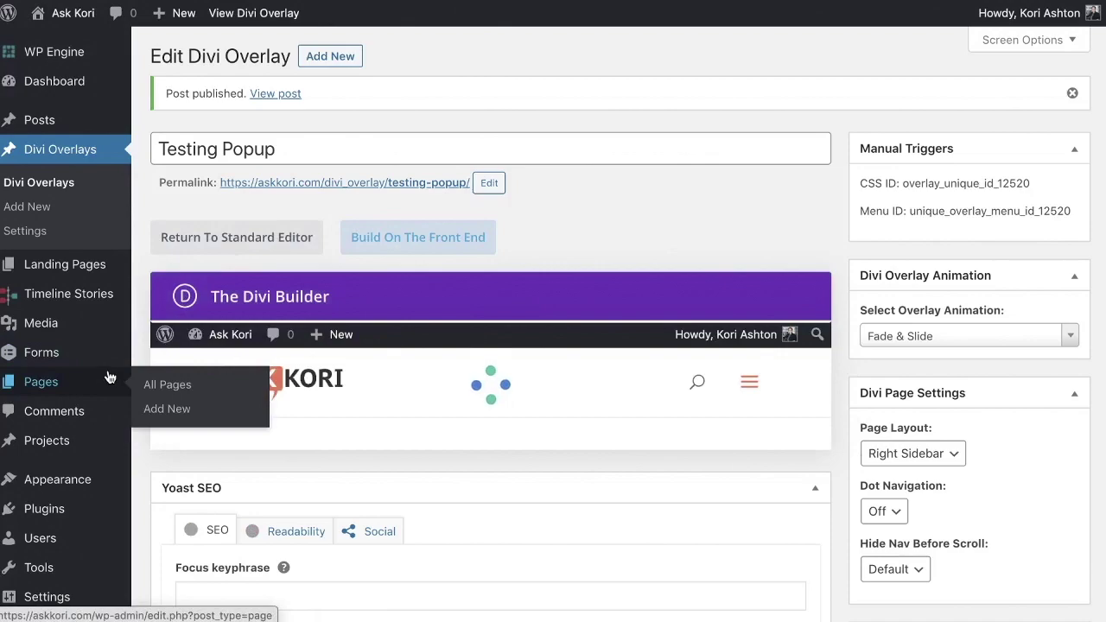
{"action": "left_click", "coordinate": [171, 395]}
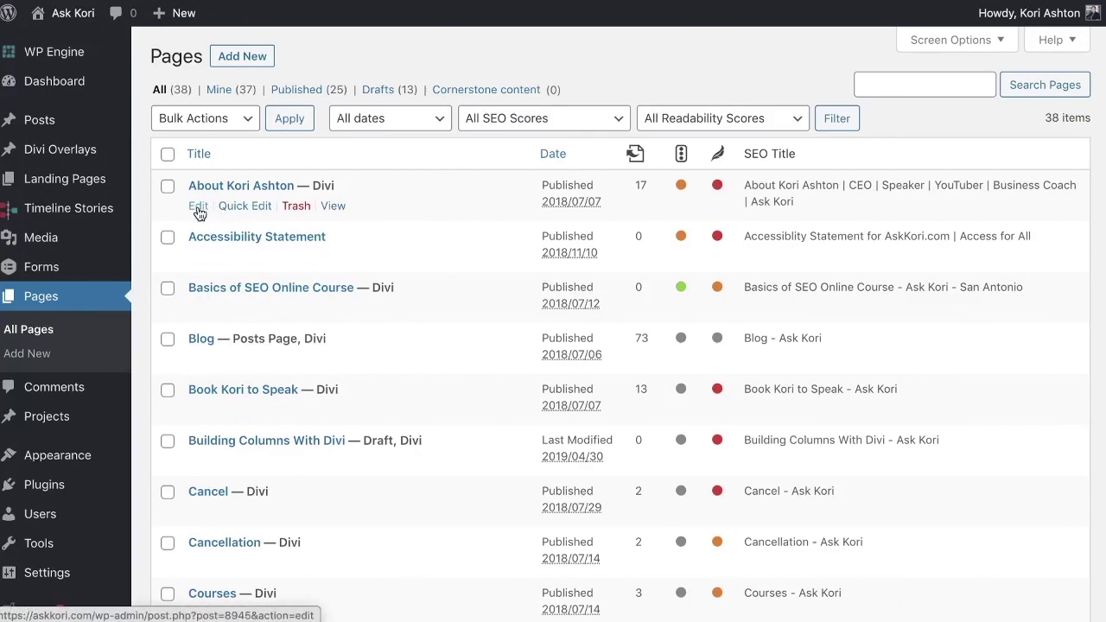
- Open the About page from the Pages list and scroll through its bio paragraphs
{"action": "left_click", "coordinate": [199, 212]}
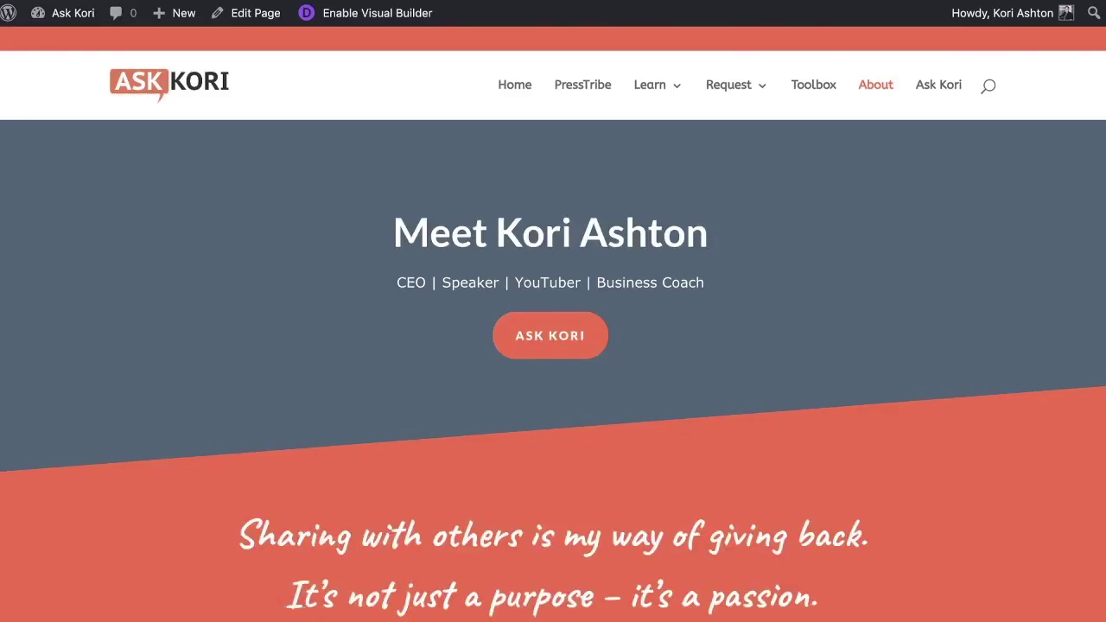
{"action": "scroll", "coordinate": [386, 342], "scroll_direction": "down", "scroll_amount": 5}
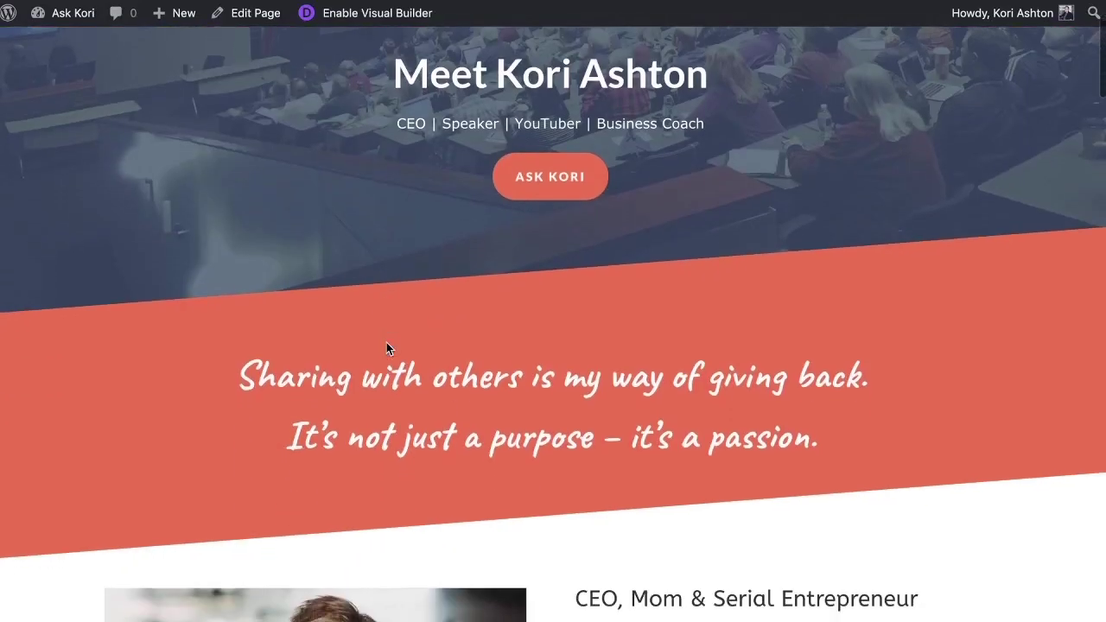
{"action": "scroll", "coordinate": [387, 341], "scroll_direction": "down", "scroll_amount": 7}
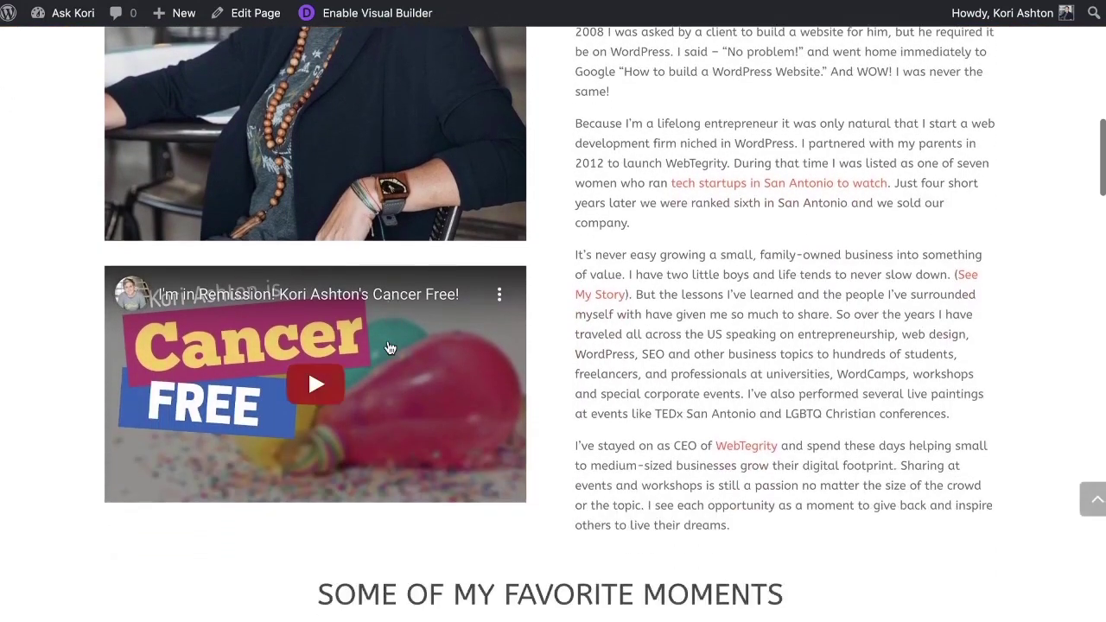
{"action": "scroll", "coordinate": [386, 347], "scroll_direction": "up", "scroll_amount": 1}
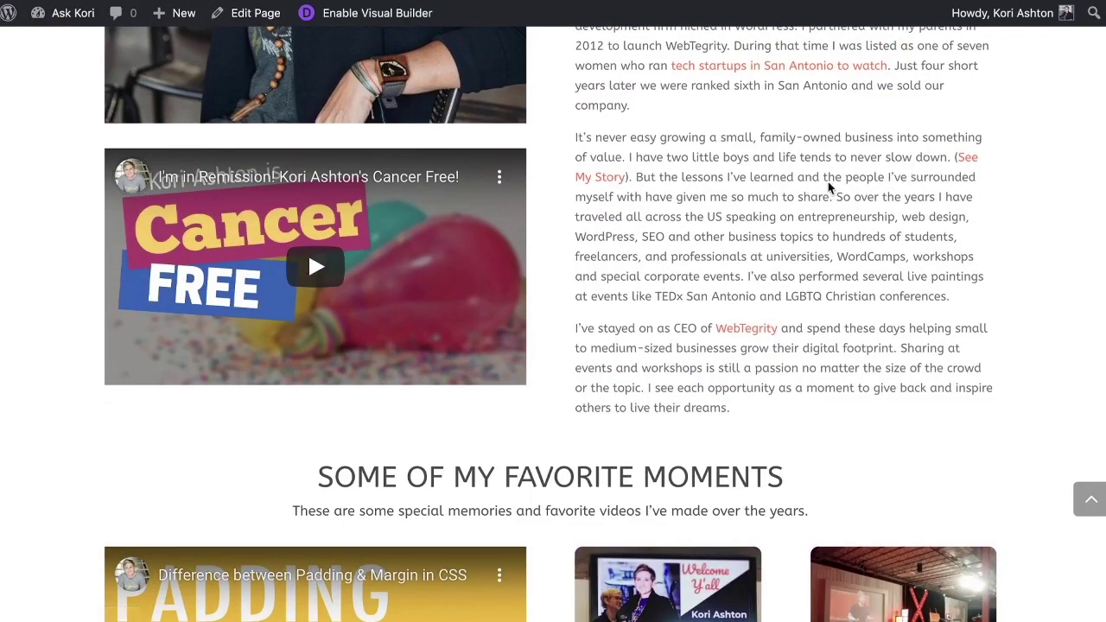
{"action": "scroll", "coordinate": [777, 184], "scroll_direction": "up", "scroll_amount": 1}
{"action": "scroll", "coordinate": [765, 183], "scroll_direction": "up", "scroll_amount": 1}
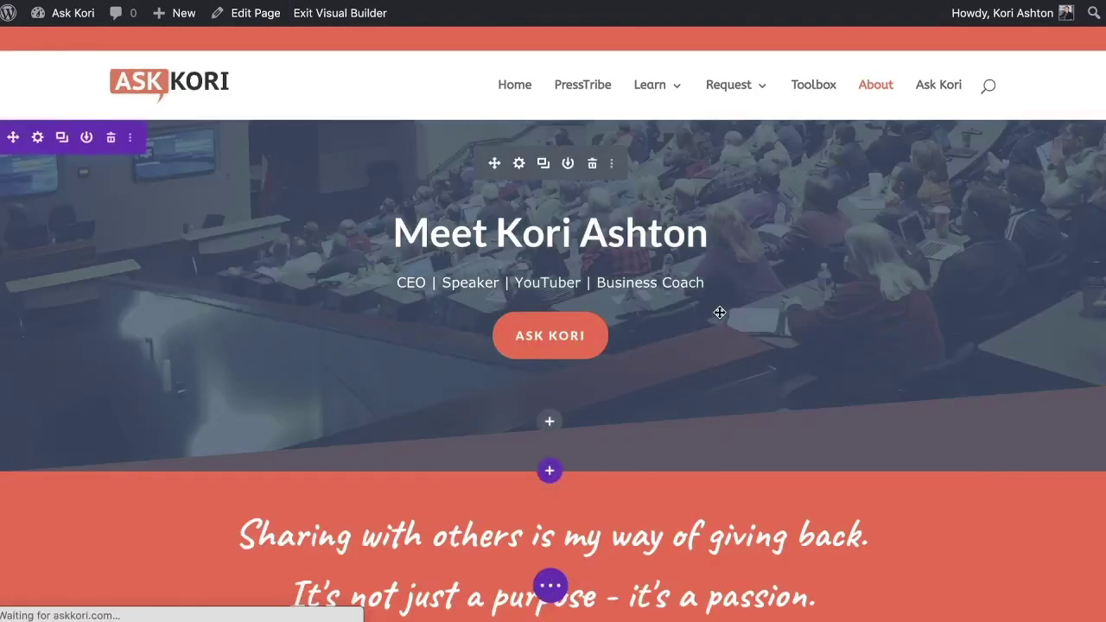
- After 'company.' in the third bio paragraph, add 'Buy Tickets to WordCamp Atlanta 2020 - See [speaker] Speak.'
{"action": "scroll", "coordinate": [721, 314], "scroll_direction": "down", "scroll_amount": 3}
{"action": "scroll", "coordinate": [723, 314], "scroll_direction": "down", "scroll_amount": 6}
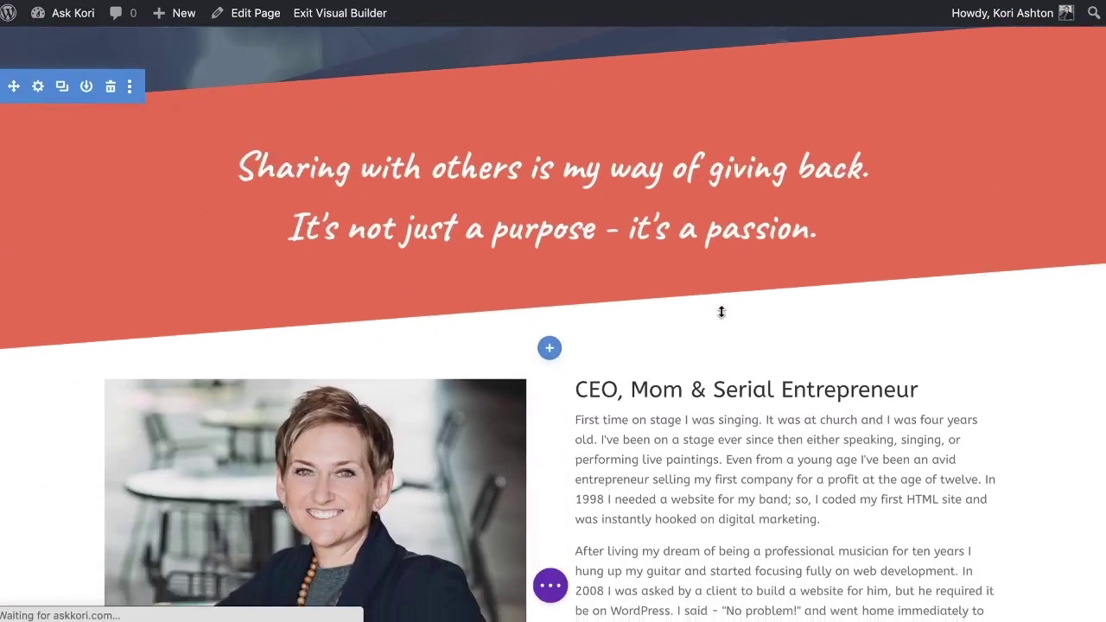
{"action": "scroll", "coordinate": [721, 311], "scroll_direction": "down", "scroll_amount": 1}
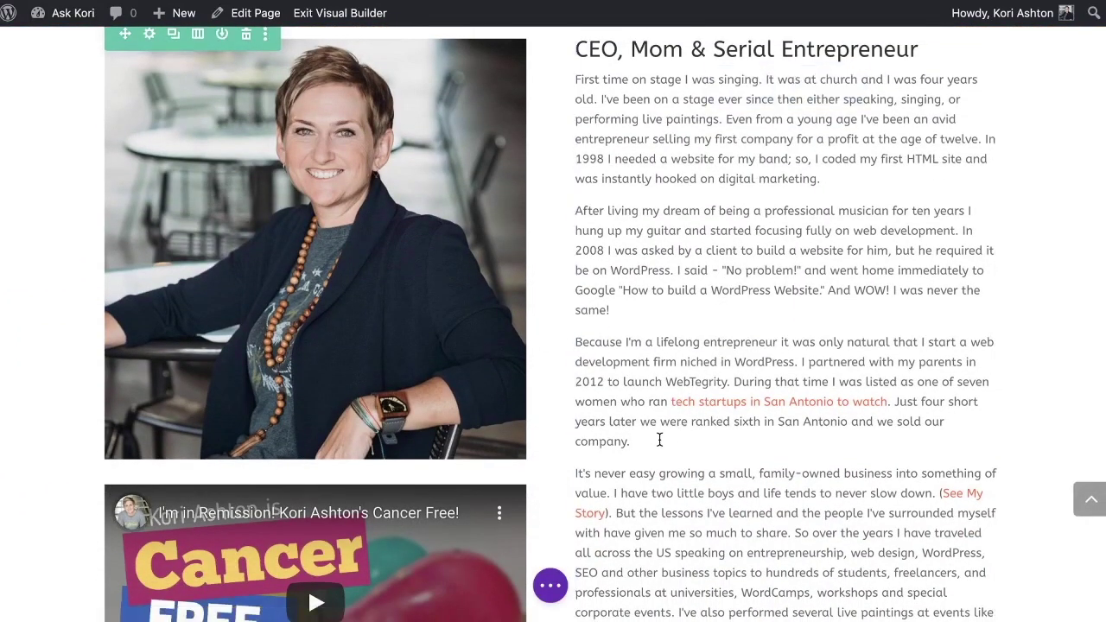
{"action": "type", "text": "Buy Tickets to WordCamp Atlanta 2020 - See Kori Speak."}
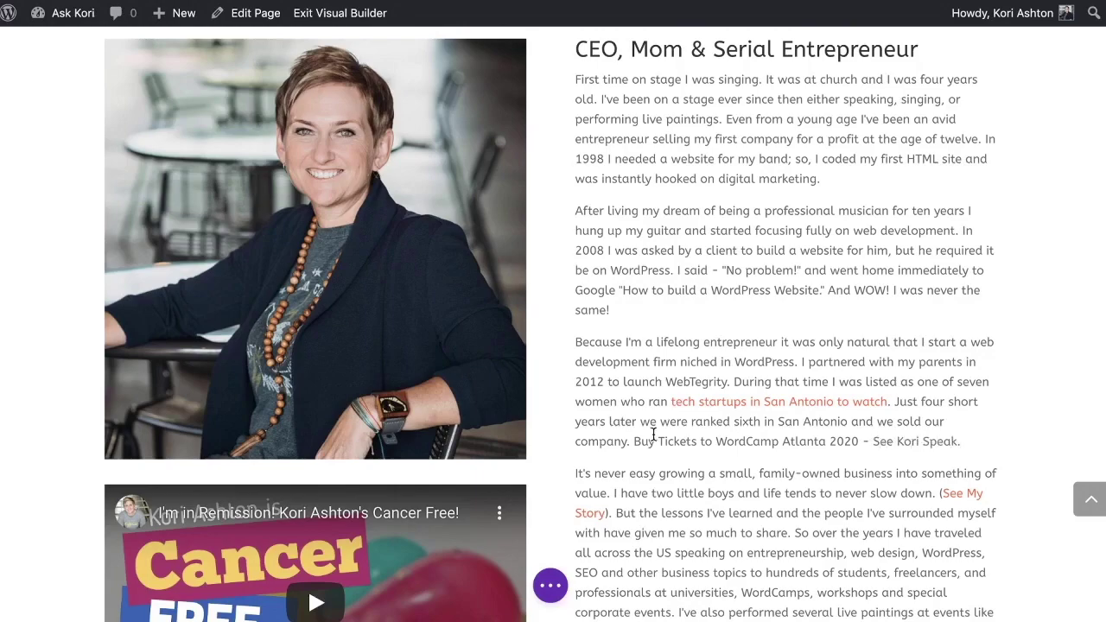
{"action": "scroll", "coordinate": [644, 433], "scroll_direction": "down", "scroll_amount": 1}
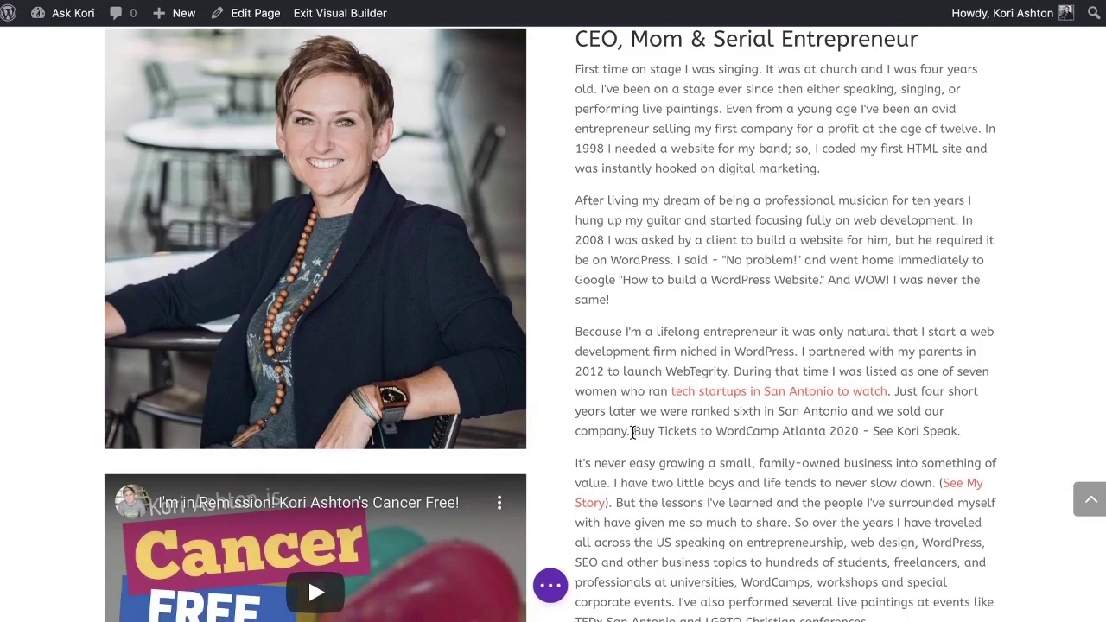
{"action": "scroll", "coordinate": [633, 432], "scroll_direction": "down", "scroll_amount": 1}
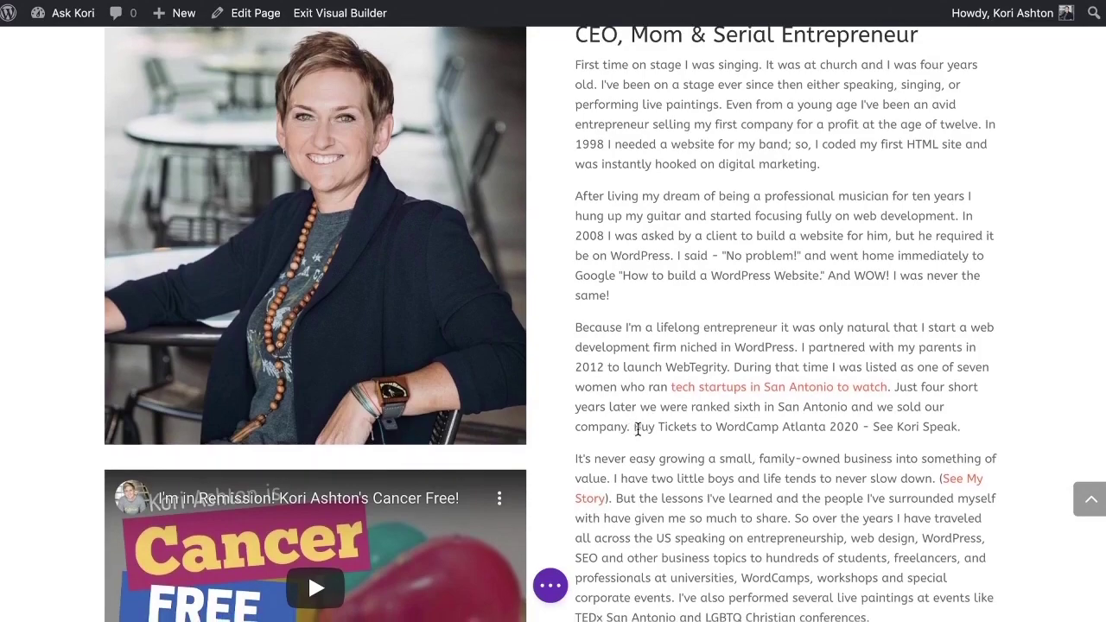
{"action": "scroll", "coordinate": [824, 418], "scroll_direction": "up", "scroll_amount": 3}
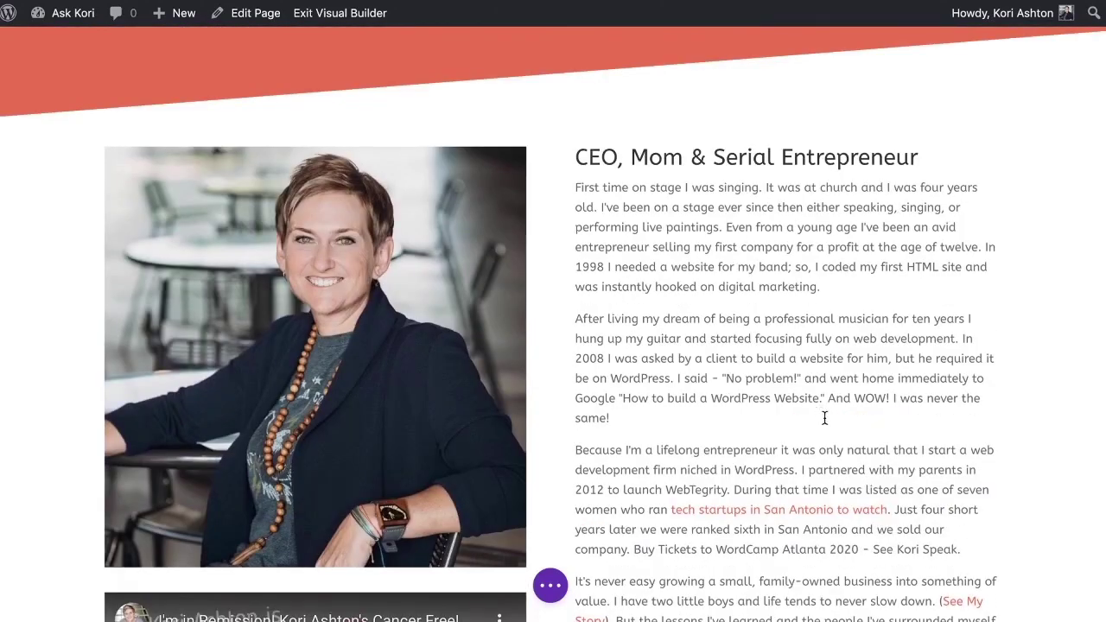
- In the bio text module's HTML, wrap the ticket sentence in a link with href '#open-overlay'
{"action": "mouse_move", "coordinate": [767, 288]}
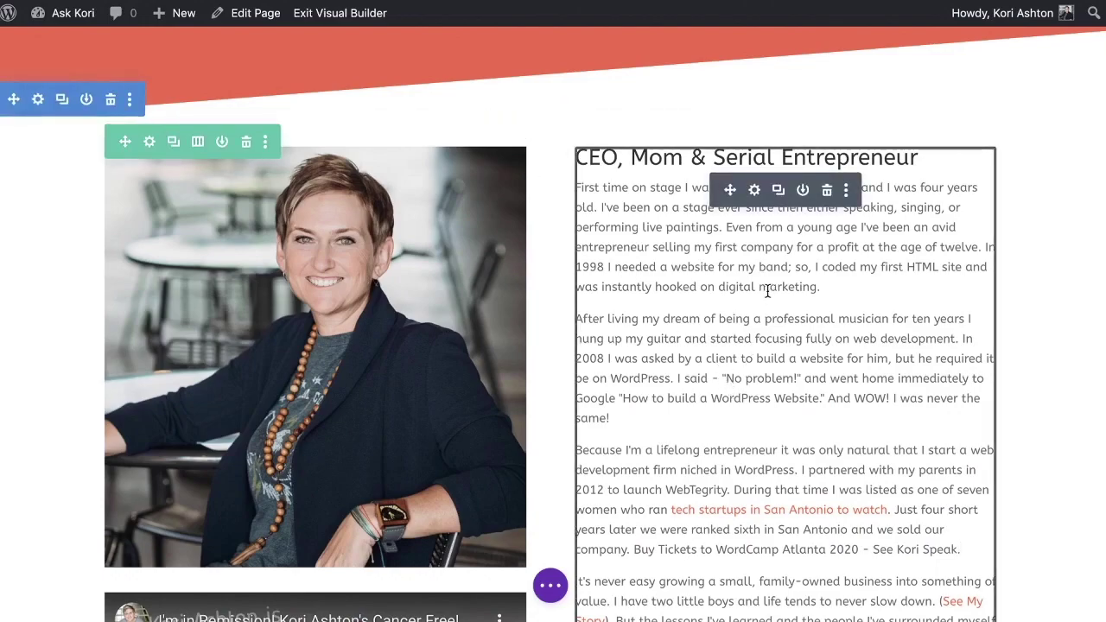
{"action": "left_click", "coordinate": [753, 190]}
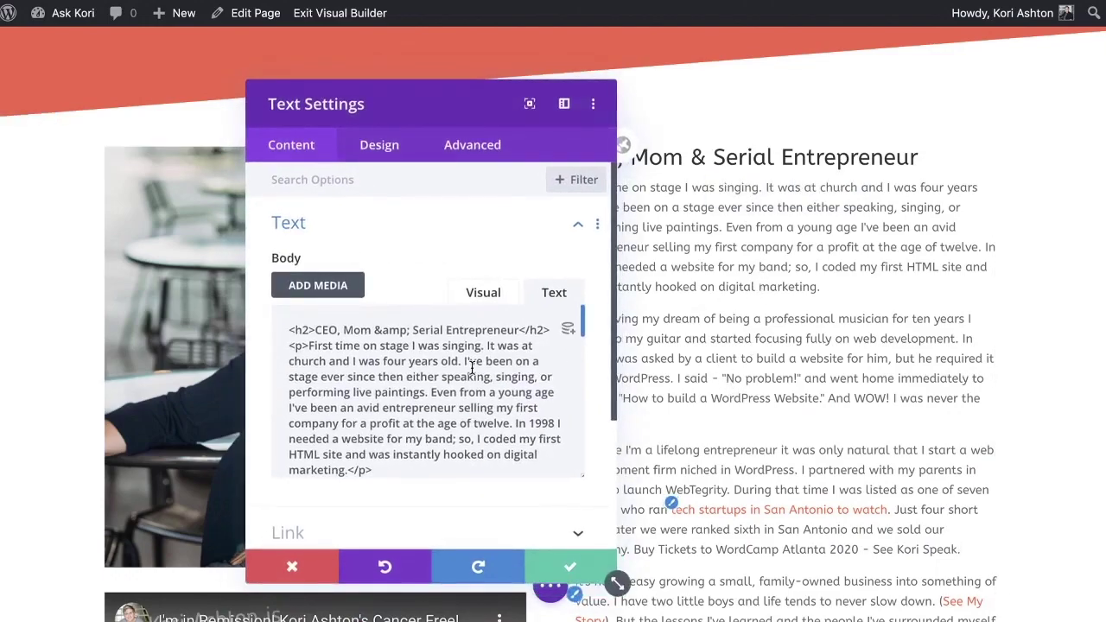
{"action": "scroll", "coordinate": [466, 403], "scroll_direction": "down", "scroll_amount": 5}
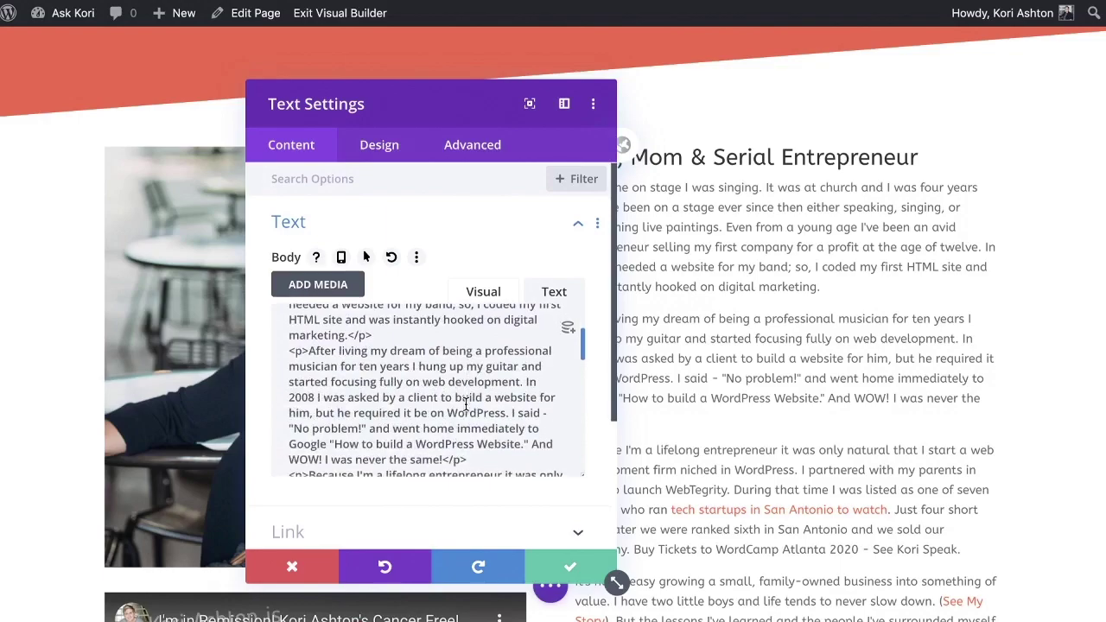
{"action": "scroll", "coordinate": [466, 404], "scroll_direction": "down", "scroll_amount": 1}
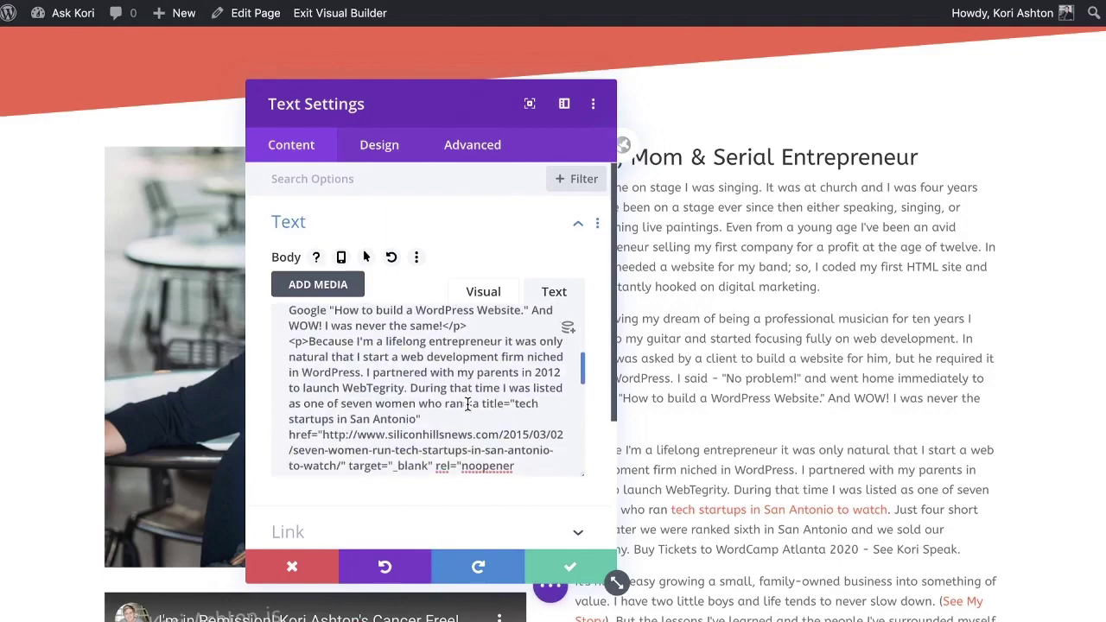
{"action": "scroll", "coordinate": [500, 414], "scroll_direction": "down", "scroll_amount": 8}
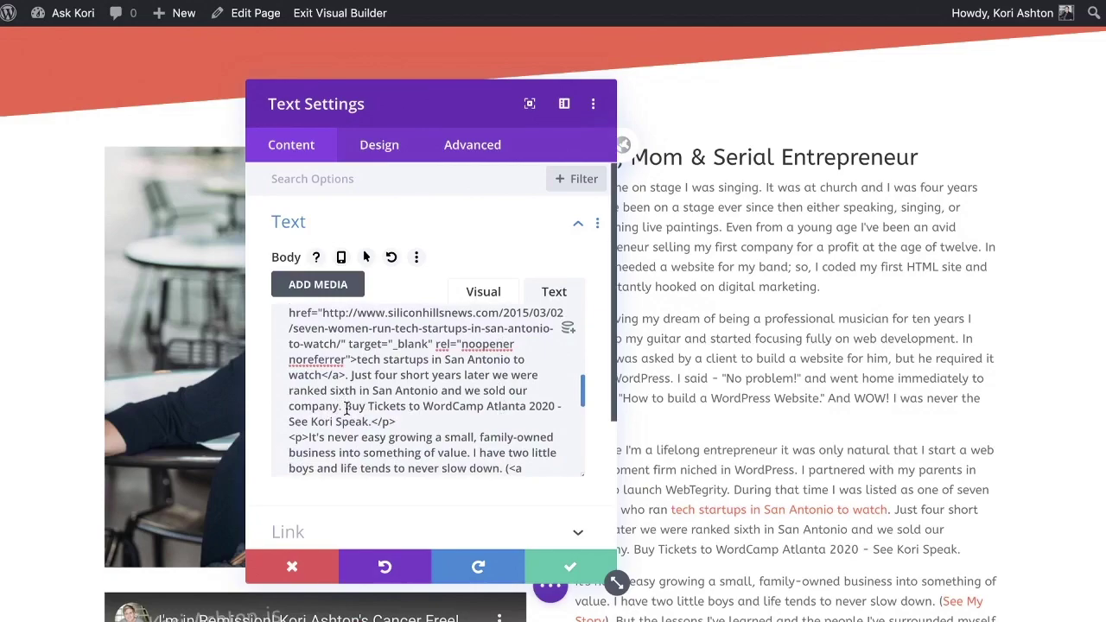
{"action": "left_click", "coordinate": [346, 408]}
{"action": "type", "text": "<a href=\""}
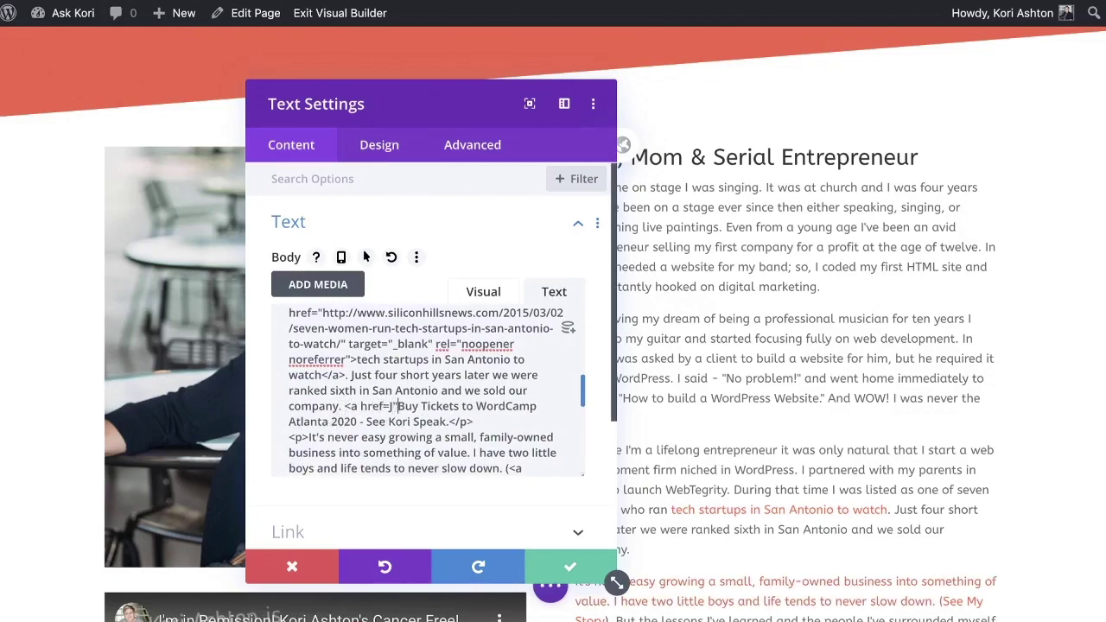
{"action": "type", "text": "\""}
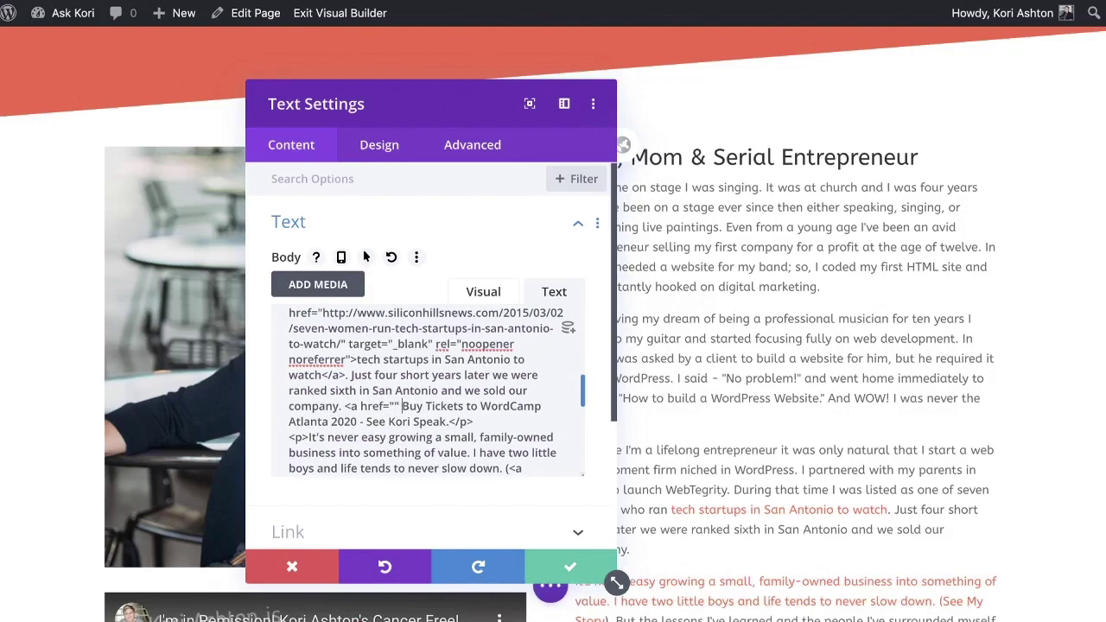
{"action": "type", "text": ">"}
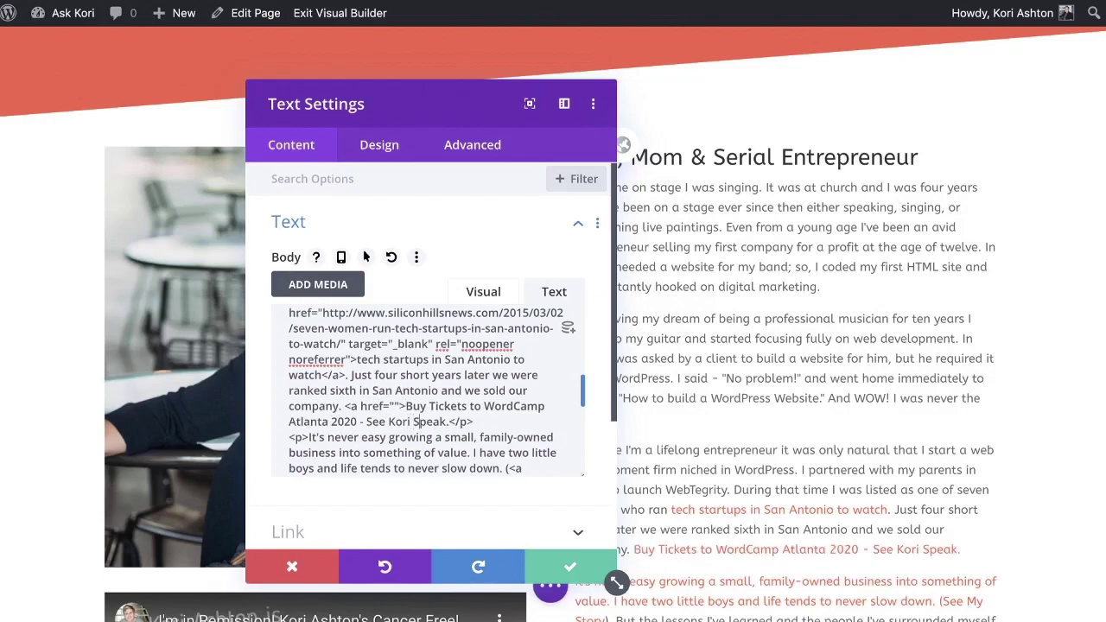
{"action": "type", "text": "</a></"}
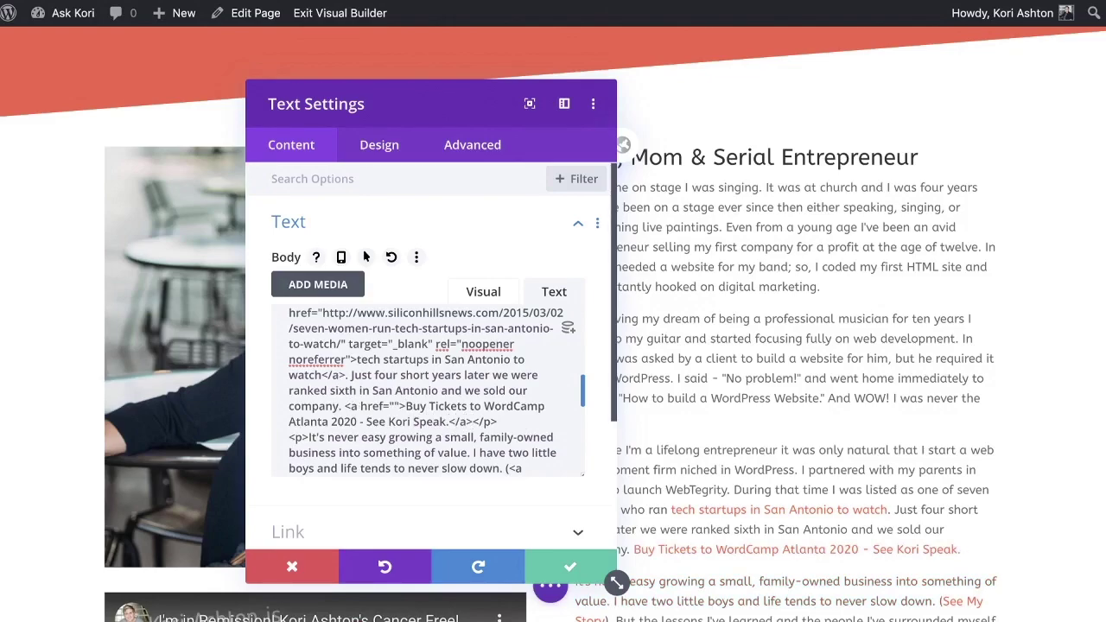
{"action": "type", "text": "#"}
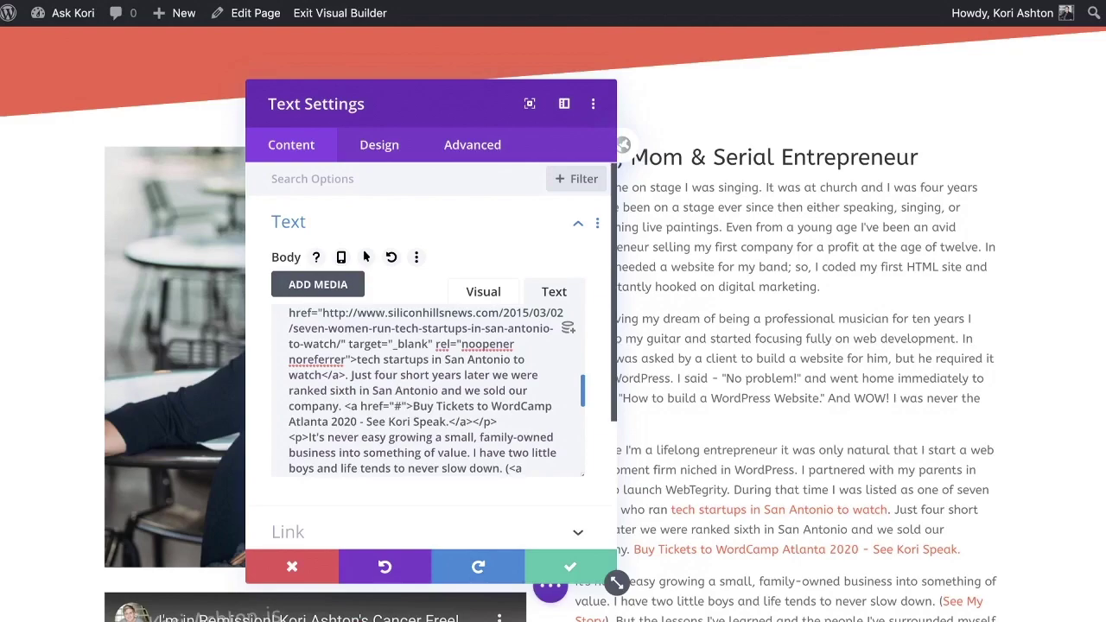
{"action": "type", "text": "open-overl"}
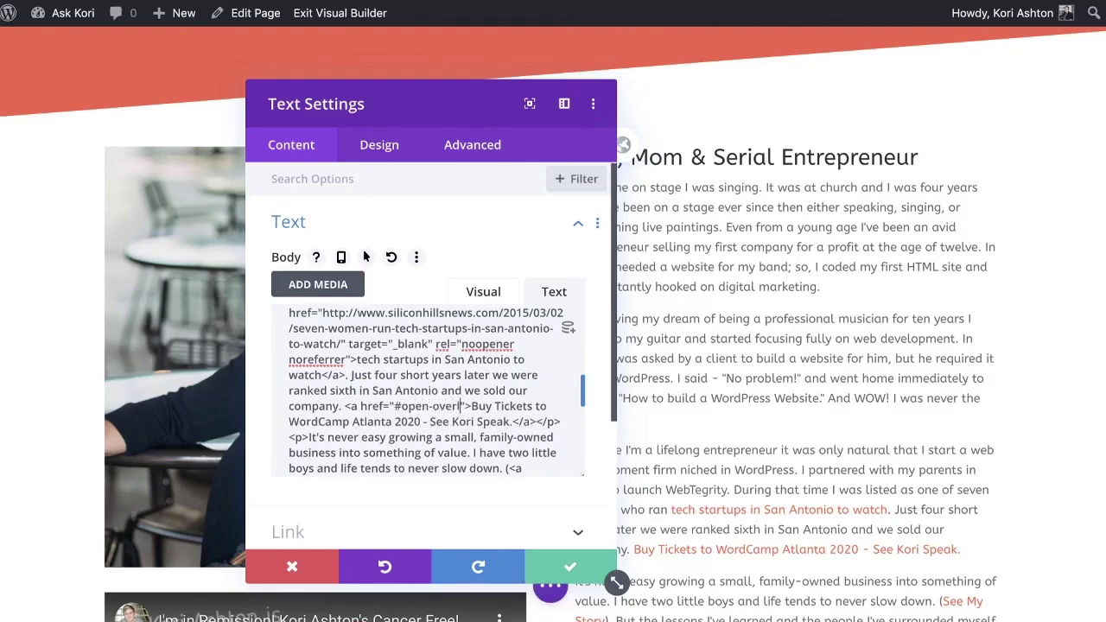
{"action": "type", "text": "ay"}
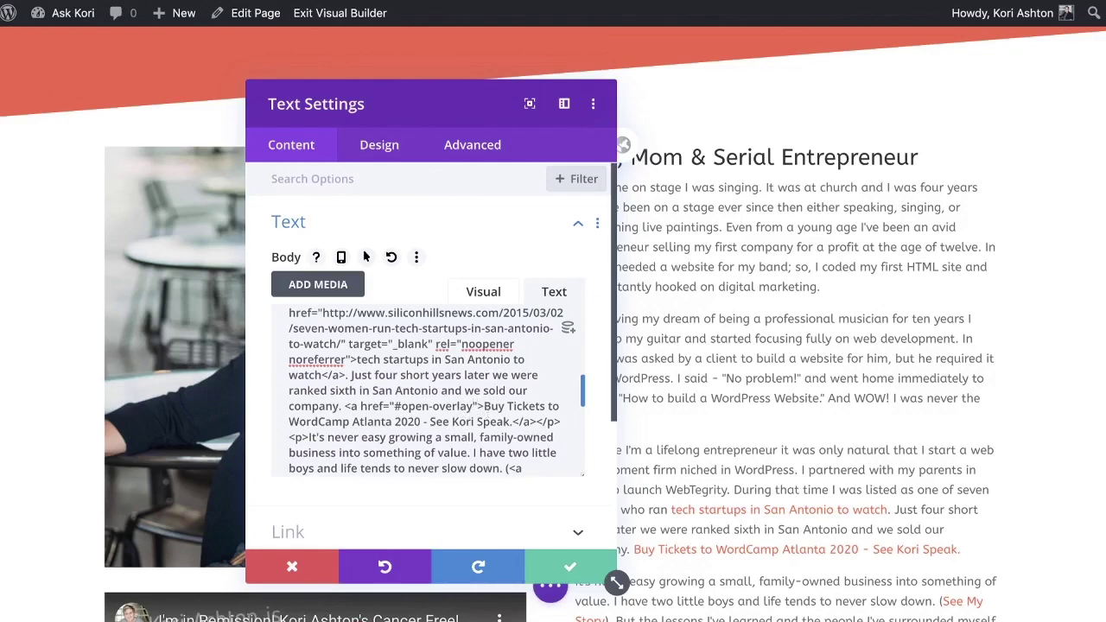
- Add an empty id="" attribute to the link, undoing a mistakenly pasted address
{"action": "type", "text": "id"}
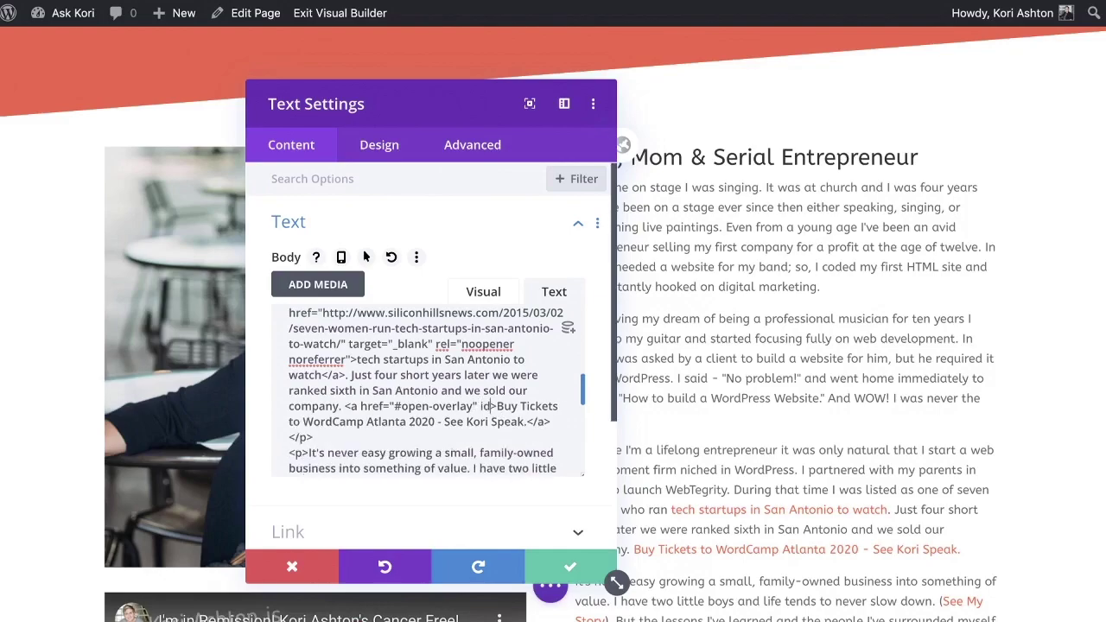
{"action": "type", "text": "=\"\""}
{"action": "type", "text": "https://2020.atlanta.wordcamp.org/"}
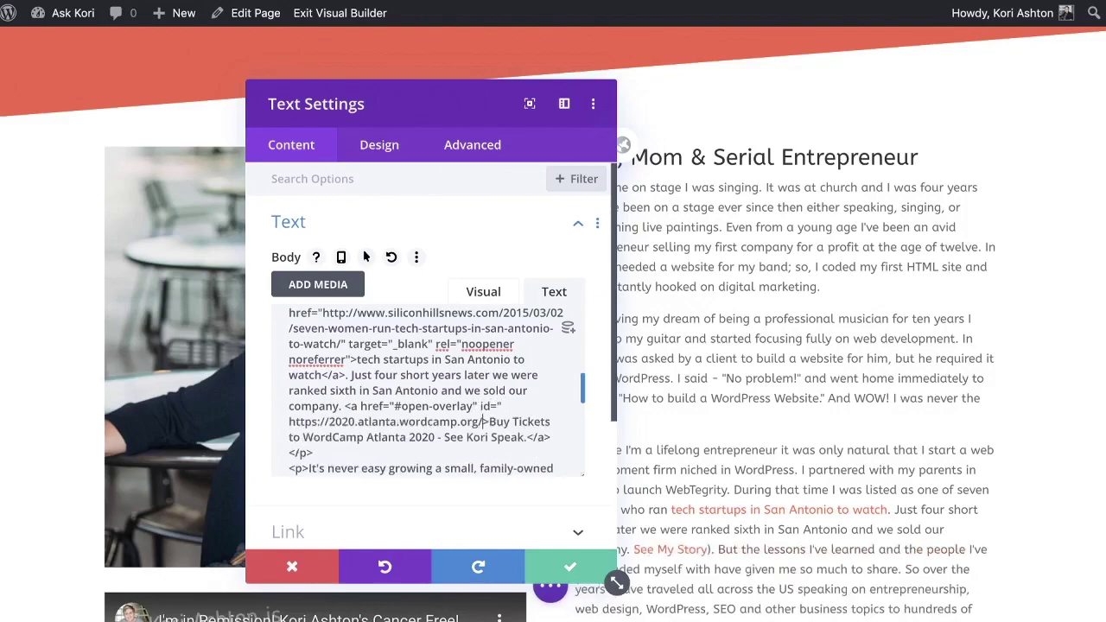
{"action": "key", "text": "BackSpace"}
{"action": "key", "text": "ctrl+z"}
{"action": "key", "text": "ctrl+z"}
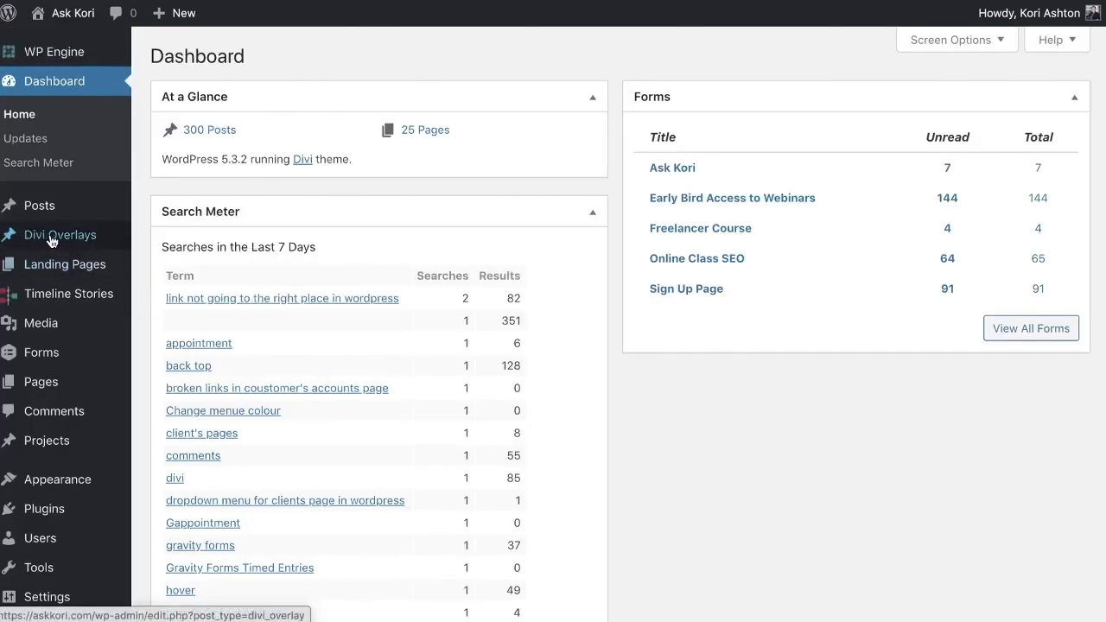
- Copy overlay_unique_id_12520 from Divi Overlays and paste it into the link's id attribute
{"action": "left_click", "coordinate": [43, 240]}
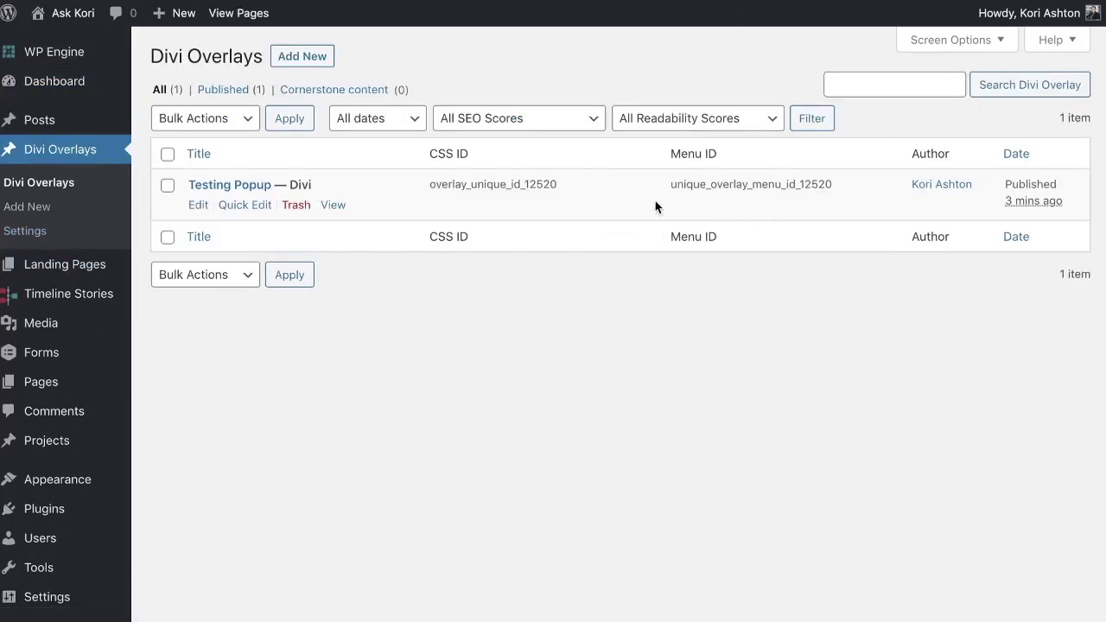
{"action": "double_click", "coordinate": [481, 184]}
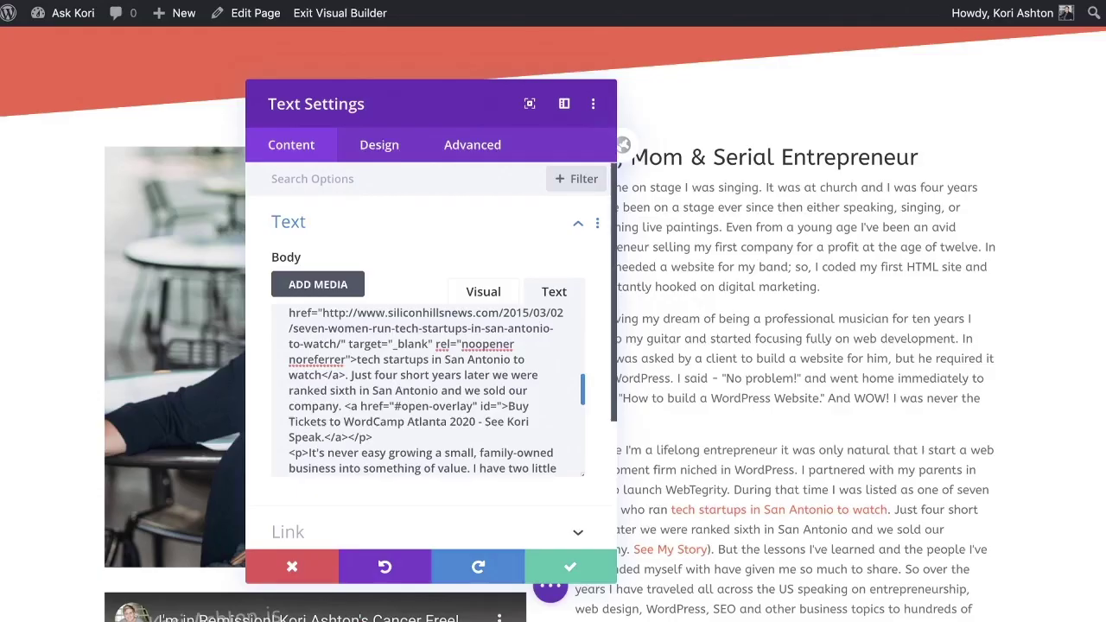
{"action": "scroll", "coordinate": [451, 378], "scroll_direction": "down", "scroll_amount": 1}
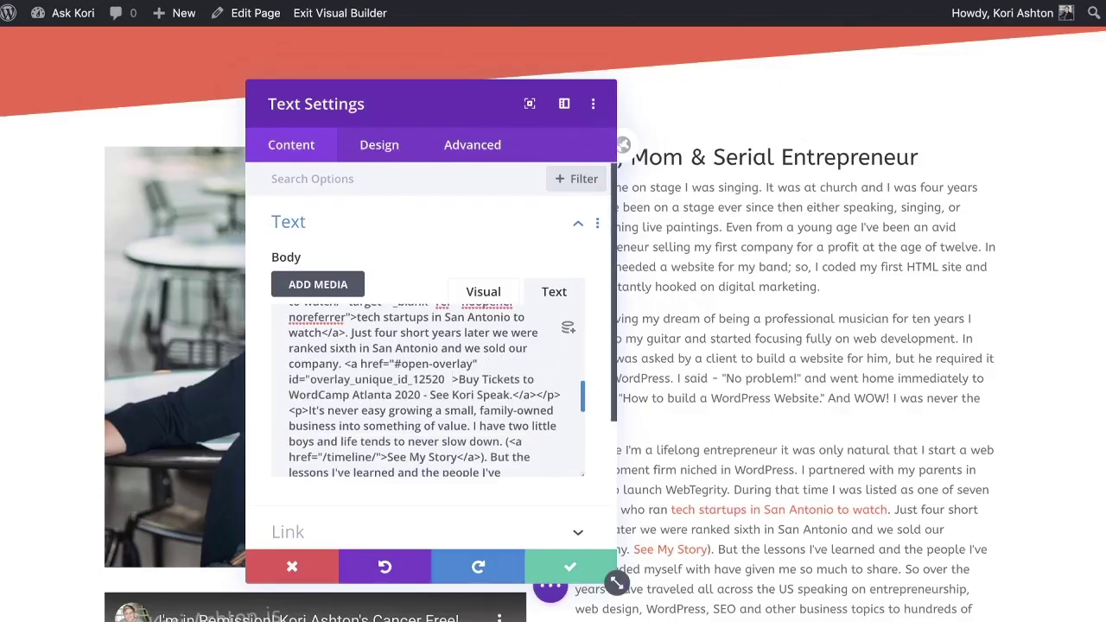
{"action": "type", "text": "\""}
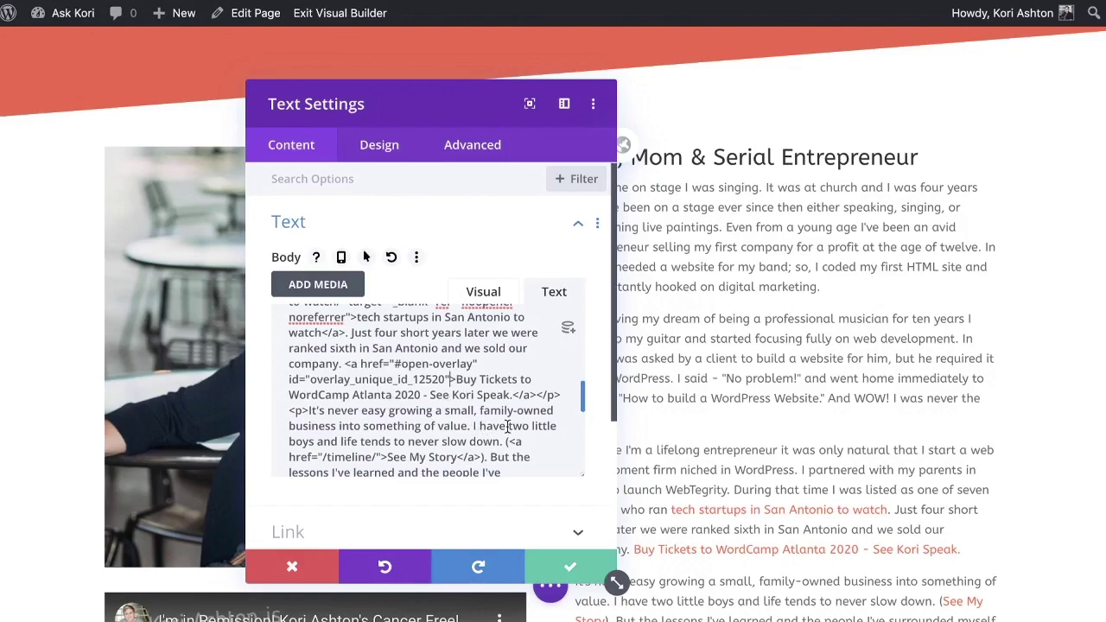
- Apply the text changes and save the About page
{"action": "left_click", "coordinate": [569, 567]}
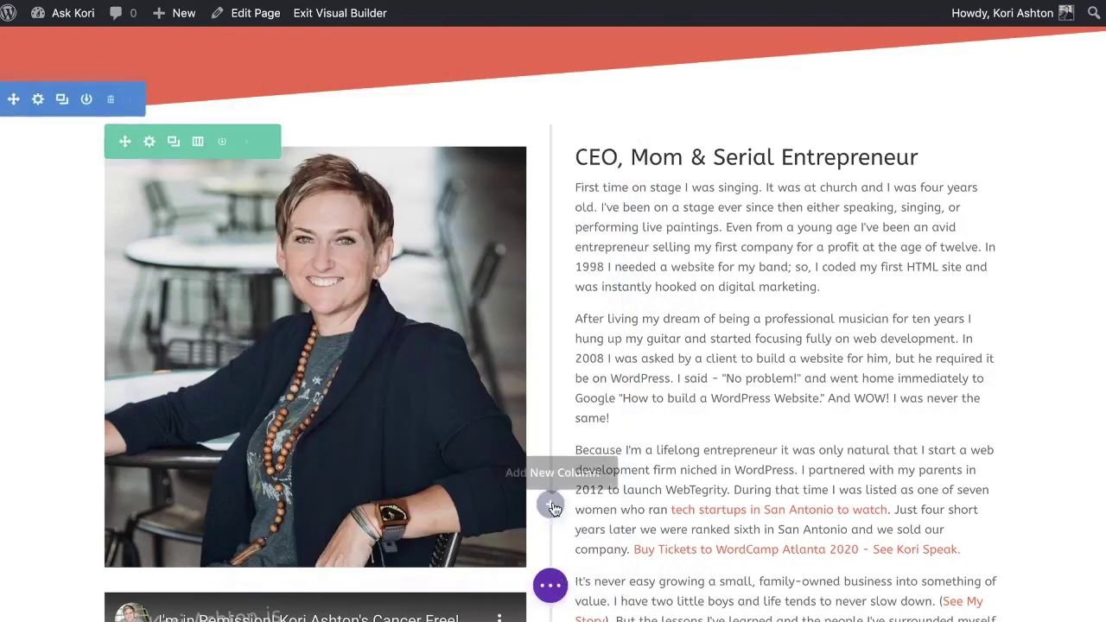
{"action": "left_click", "coordinate": [550, 585]}
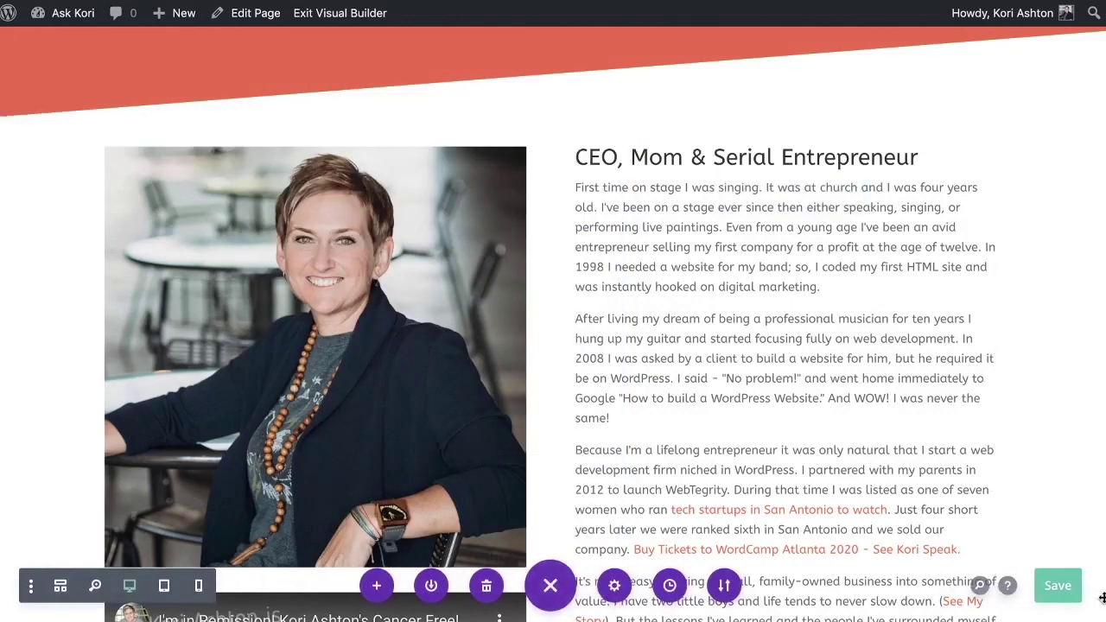
{"action": "left_click", "coordinate": [1058, 586]}
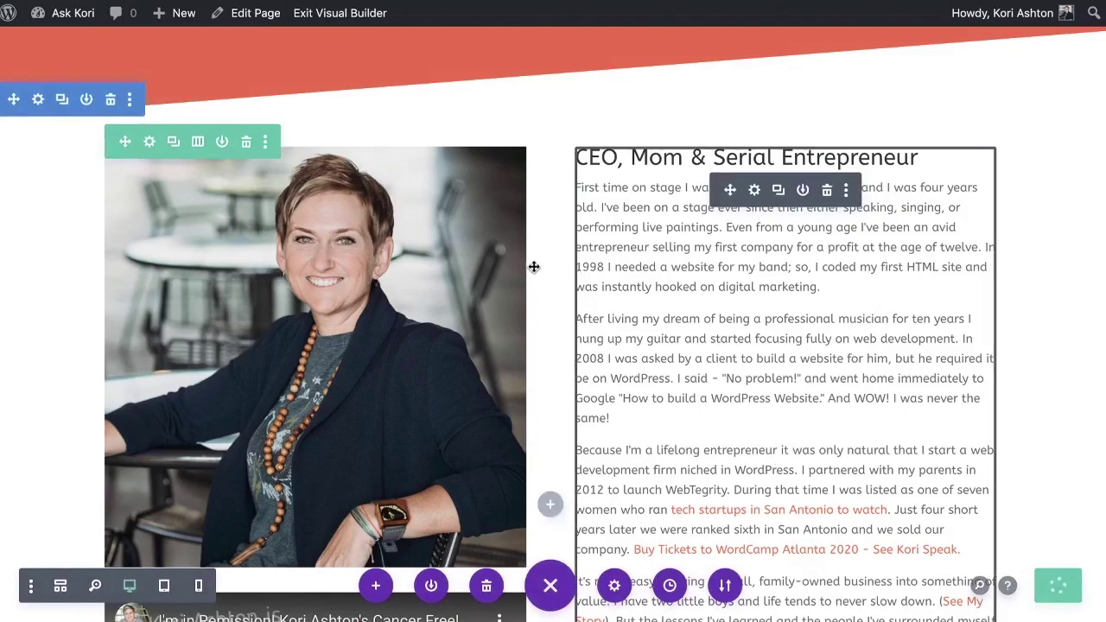
{"action": "scroll", "coordinate": [551, 270], "scroll_direction": "down", "scroll_amount": 2}
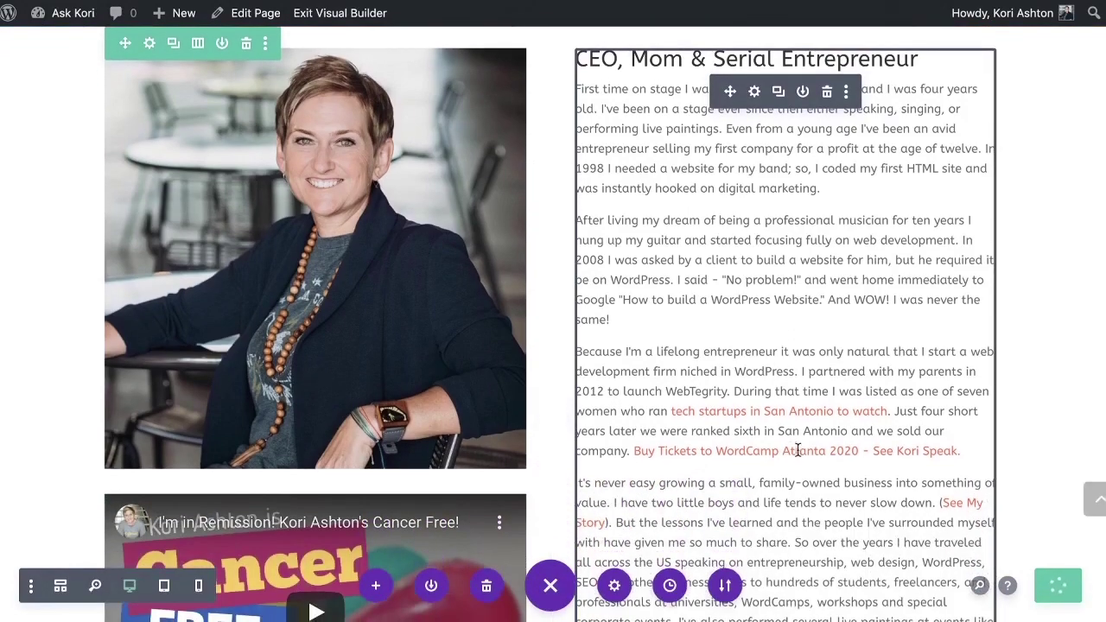
{"action": "scroll", "coordinate": [523, 312], "scroll_direction": "up", "scroll_amount": 10}
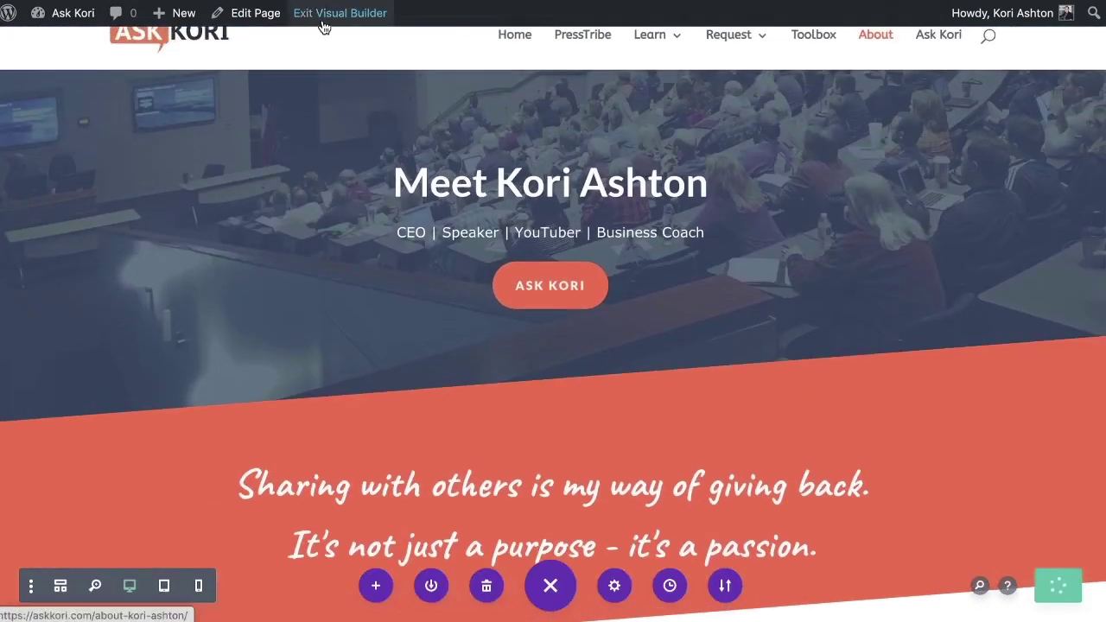
- Exit the Visual Builder and test that the Buy Tickets link opens the overlay popup
{"action": "left_click", "coordinate": [322, 15]}
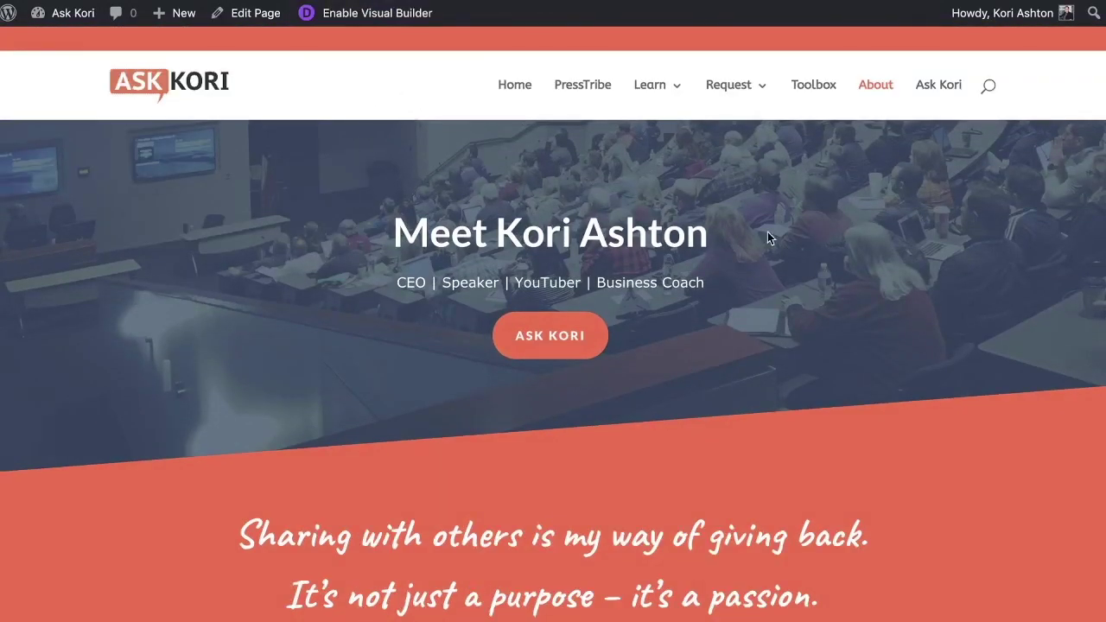
{"action": "scroll", "coordinate": [672, 240], "scroll_direction": "down", "scroll_amount": 6}
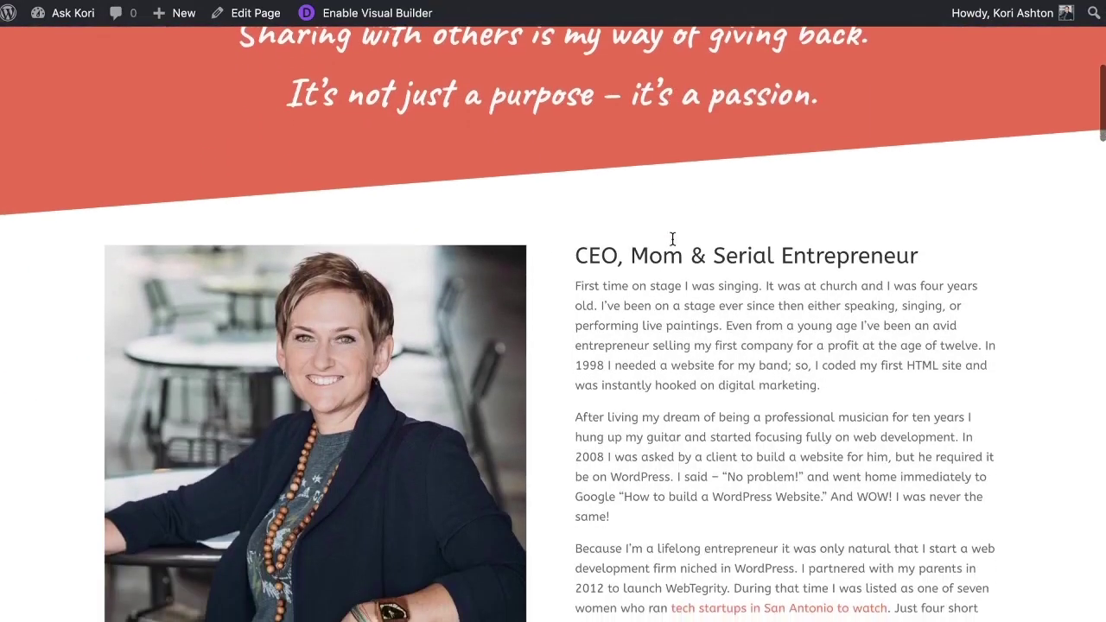
{"action": "scroll", "coordinate": [672, 239], "scroll_direction": "down", "scroll_amount": 5}
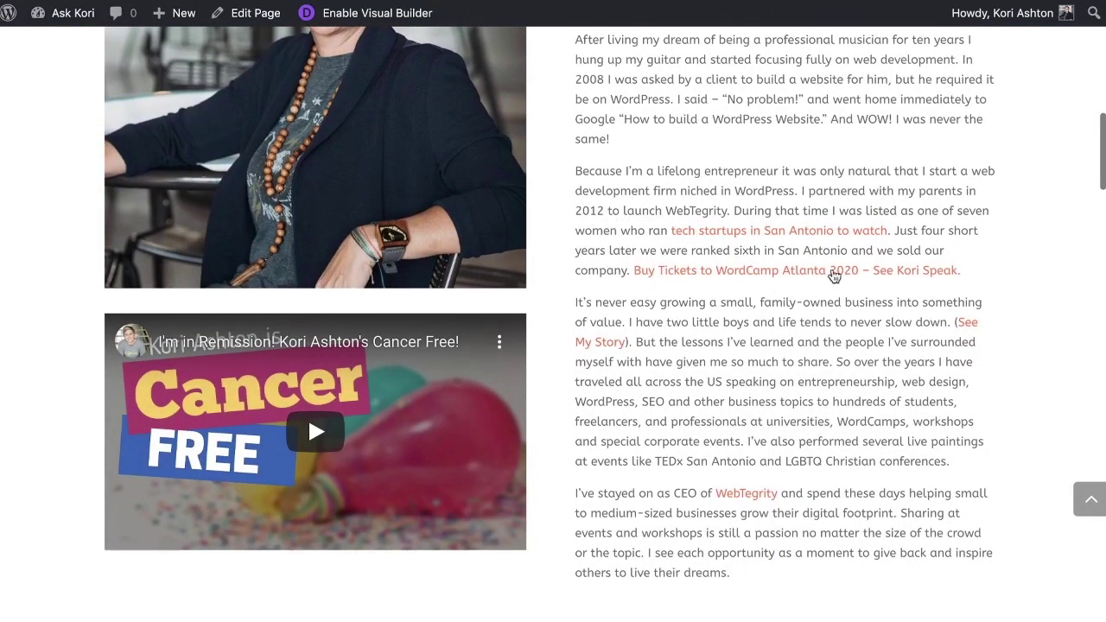
{"action": "left_click", "coordinate": [779, 272]}
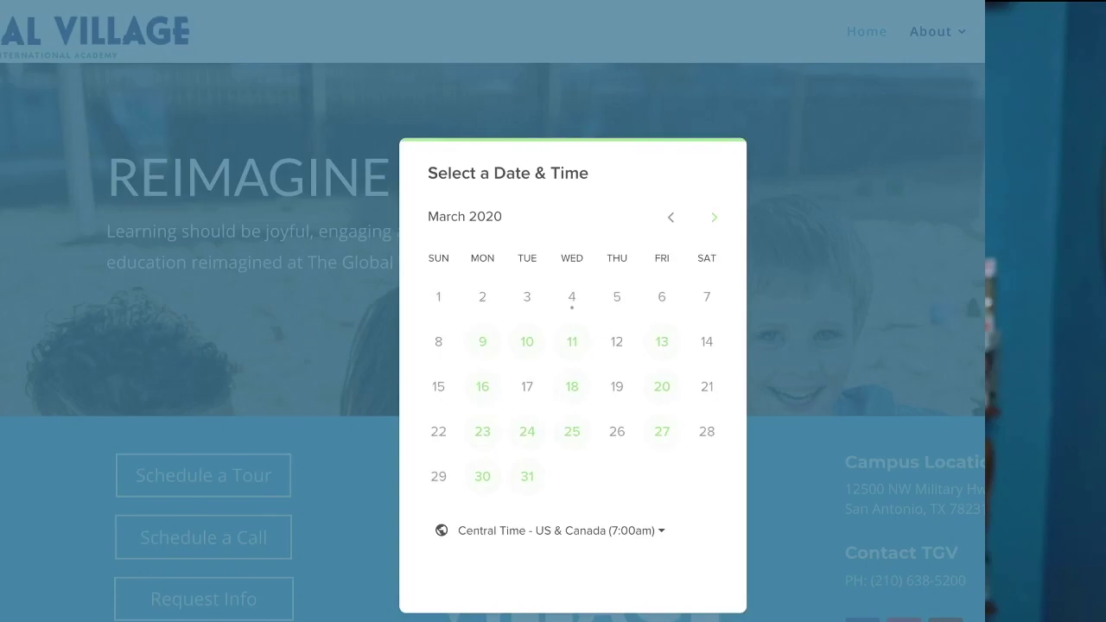
- Close the date picker, then open and dismiss the Request Information form
{"action": "left_click", "coordinate": [785, 375]}
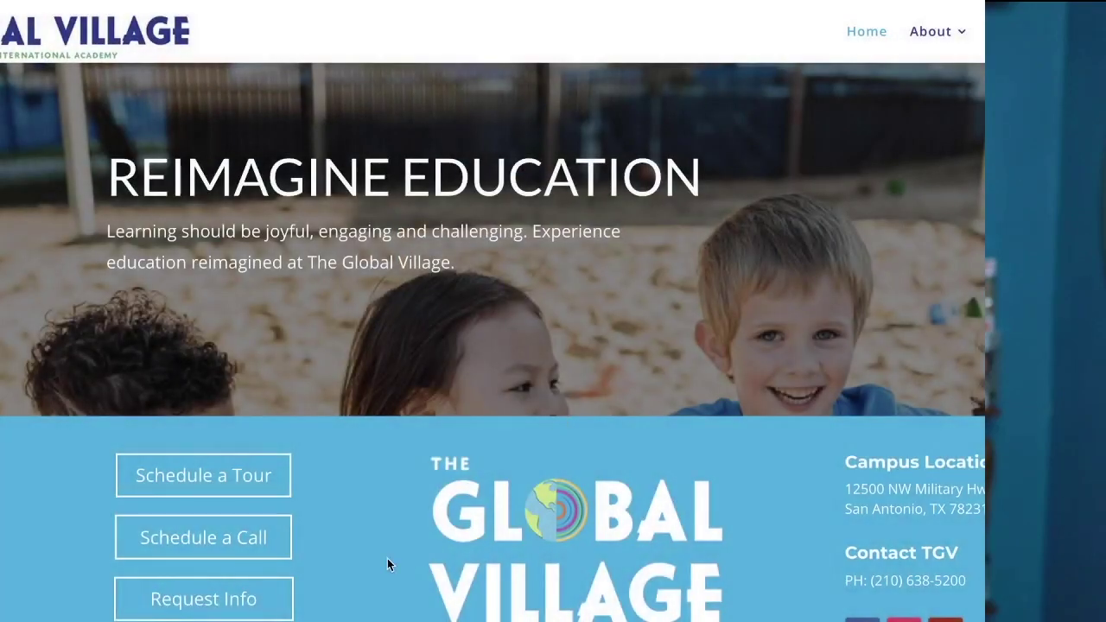
{"action": "left_click", "coordinate": [212, 610]}
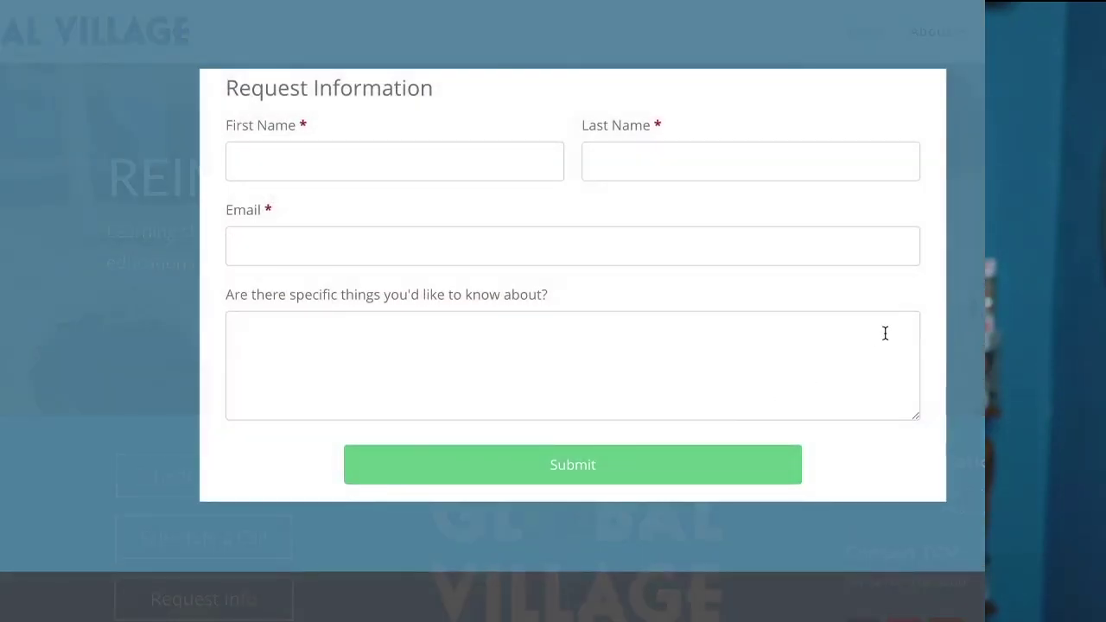
{"action": "left_click", "coordinate": [188, 535]}
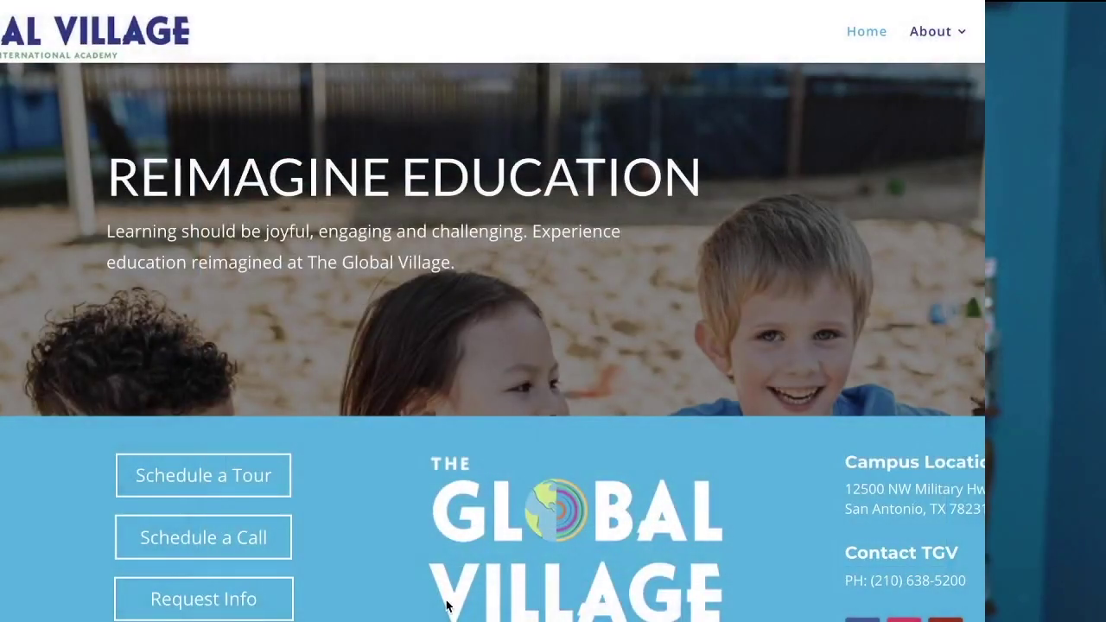
- Schedule a call for 10:30am on Wednesday, March 11 and confirm the slot
{"action": "left_click", "coordinate": [189, 538]}
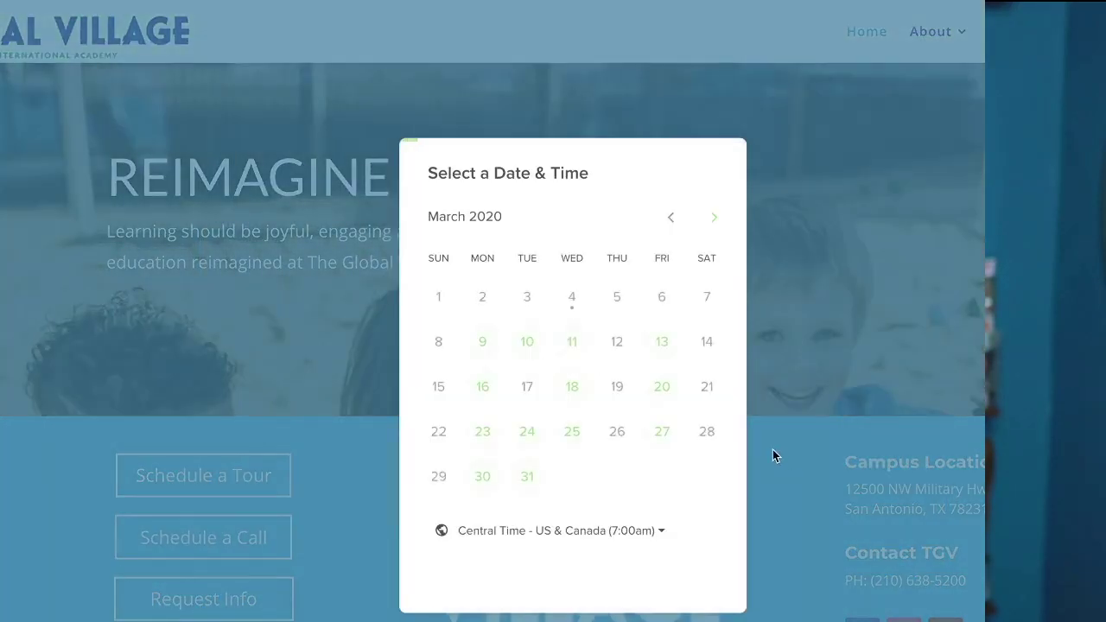
{"action": "left_click", "coordinate": [570, 344]}
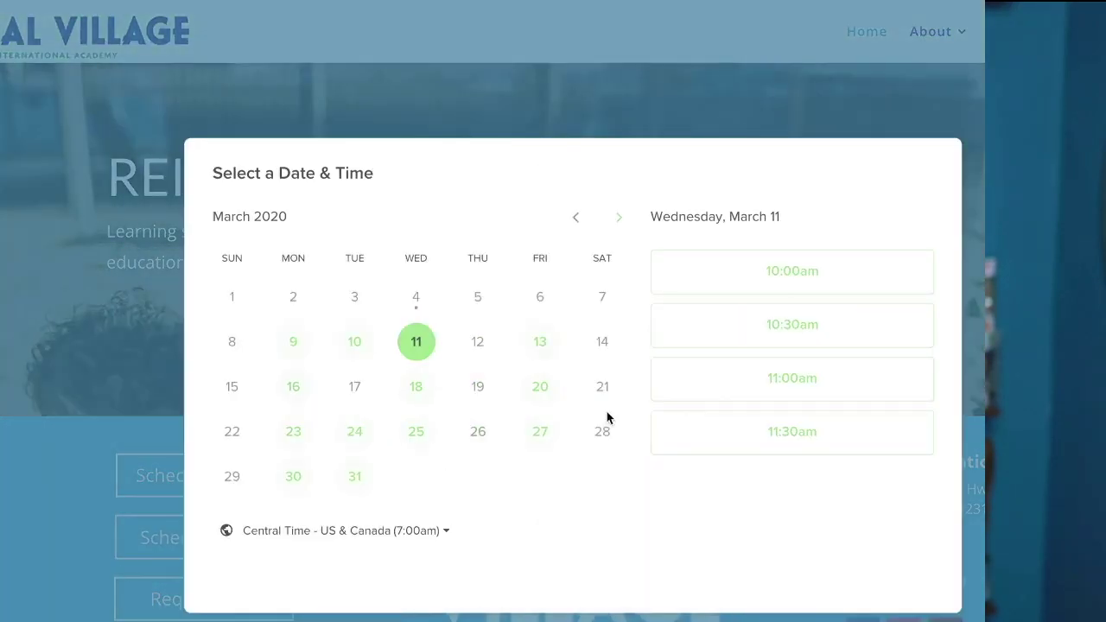
{"action": "left_click", "coordinate": [754, 338]}
{"action": "left_click", "coordinate": [874, 330]}
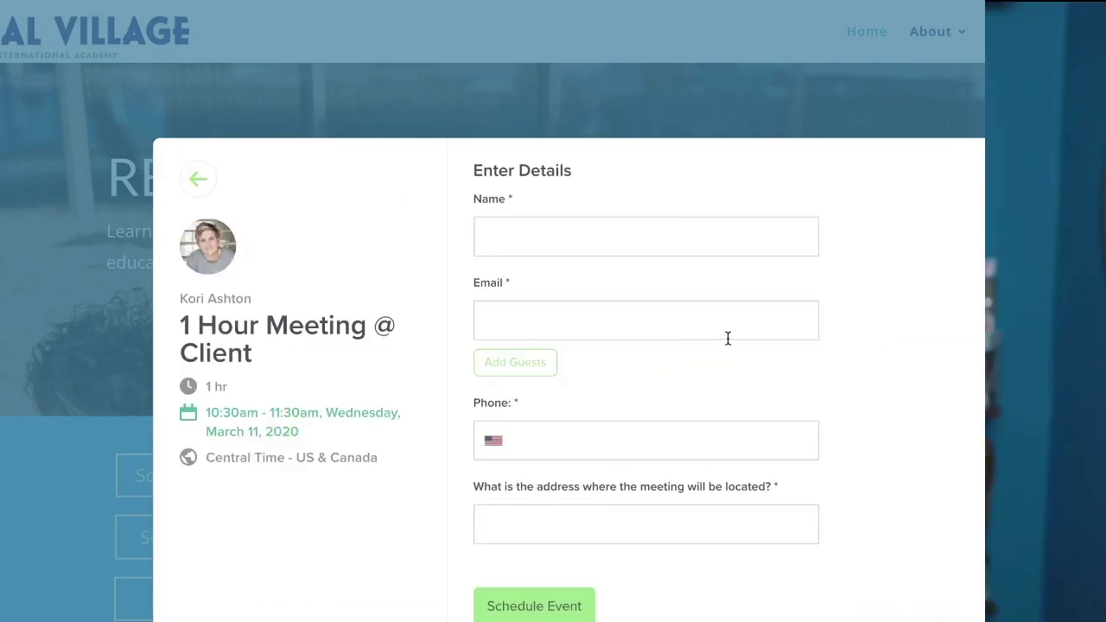